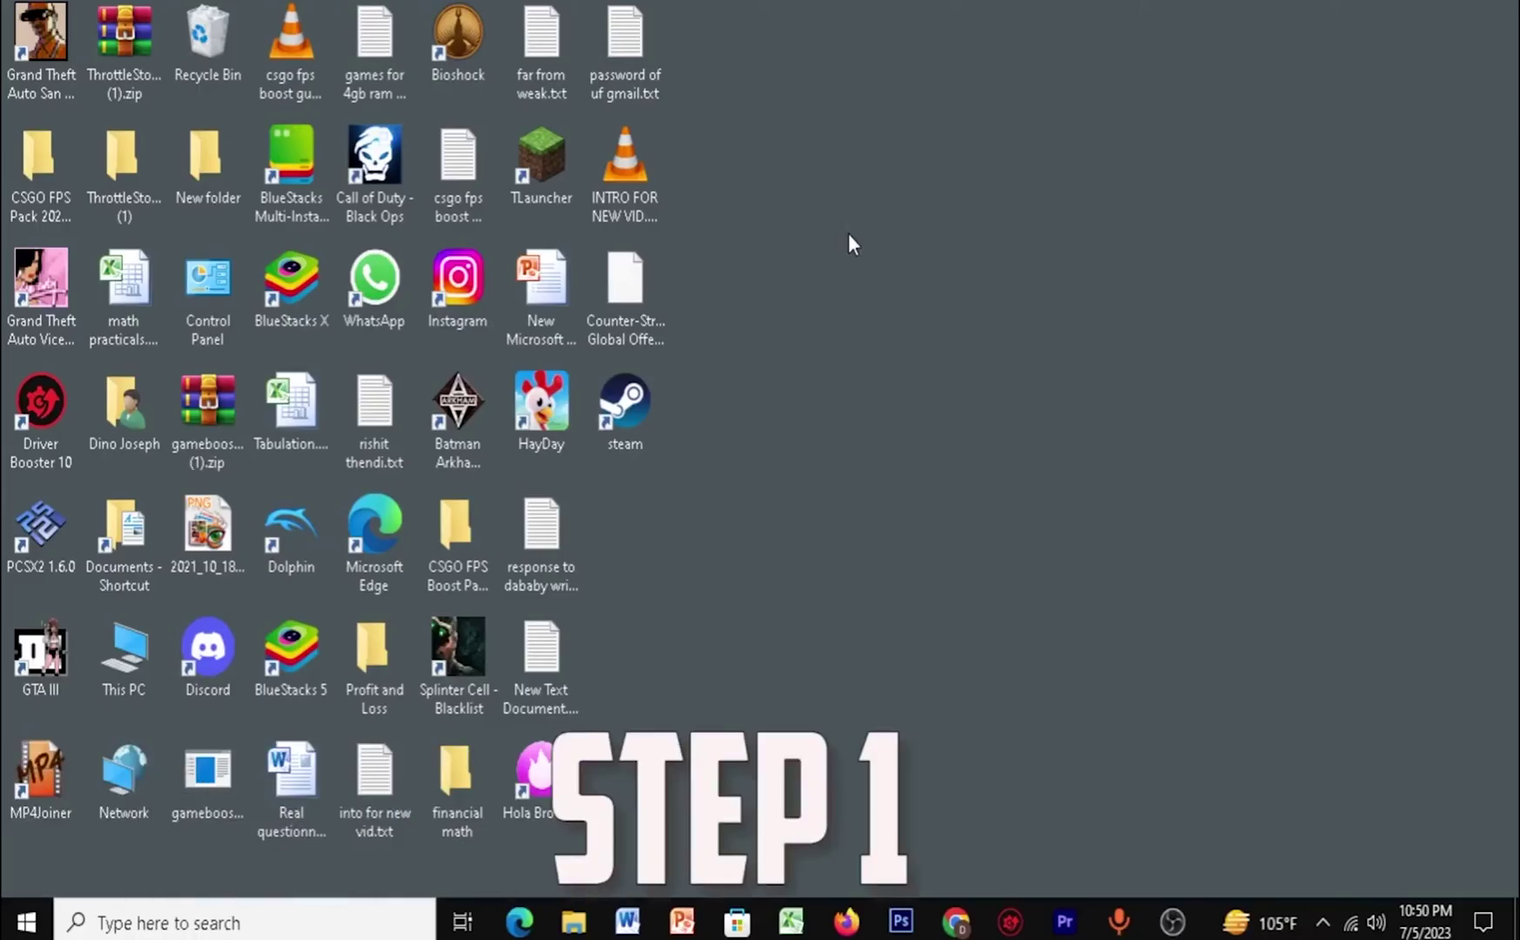
Step: Open the Windows system settings page for checking for updates
key(super)
text(check)
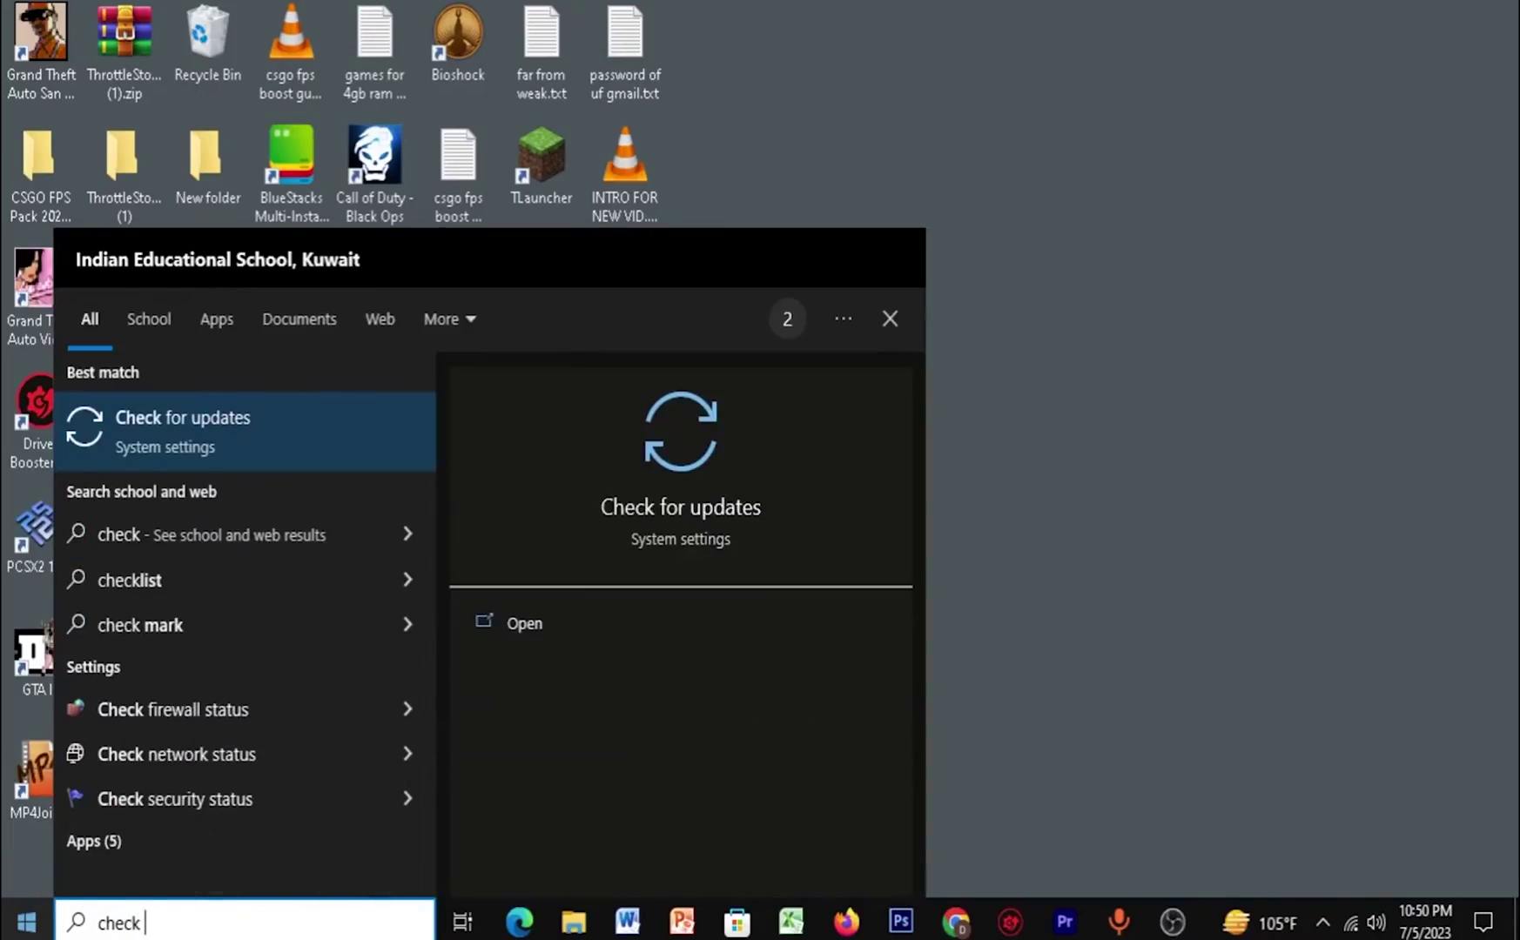
click(174, 433)
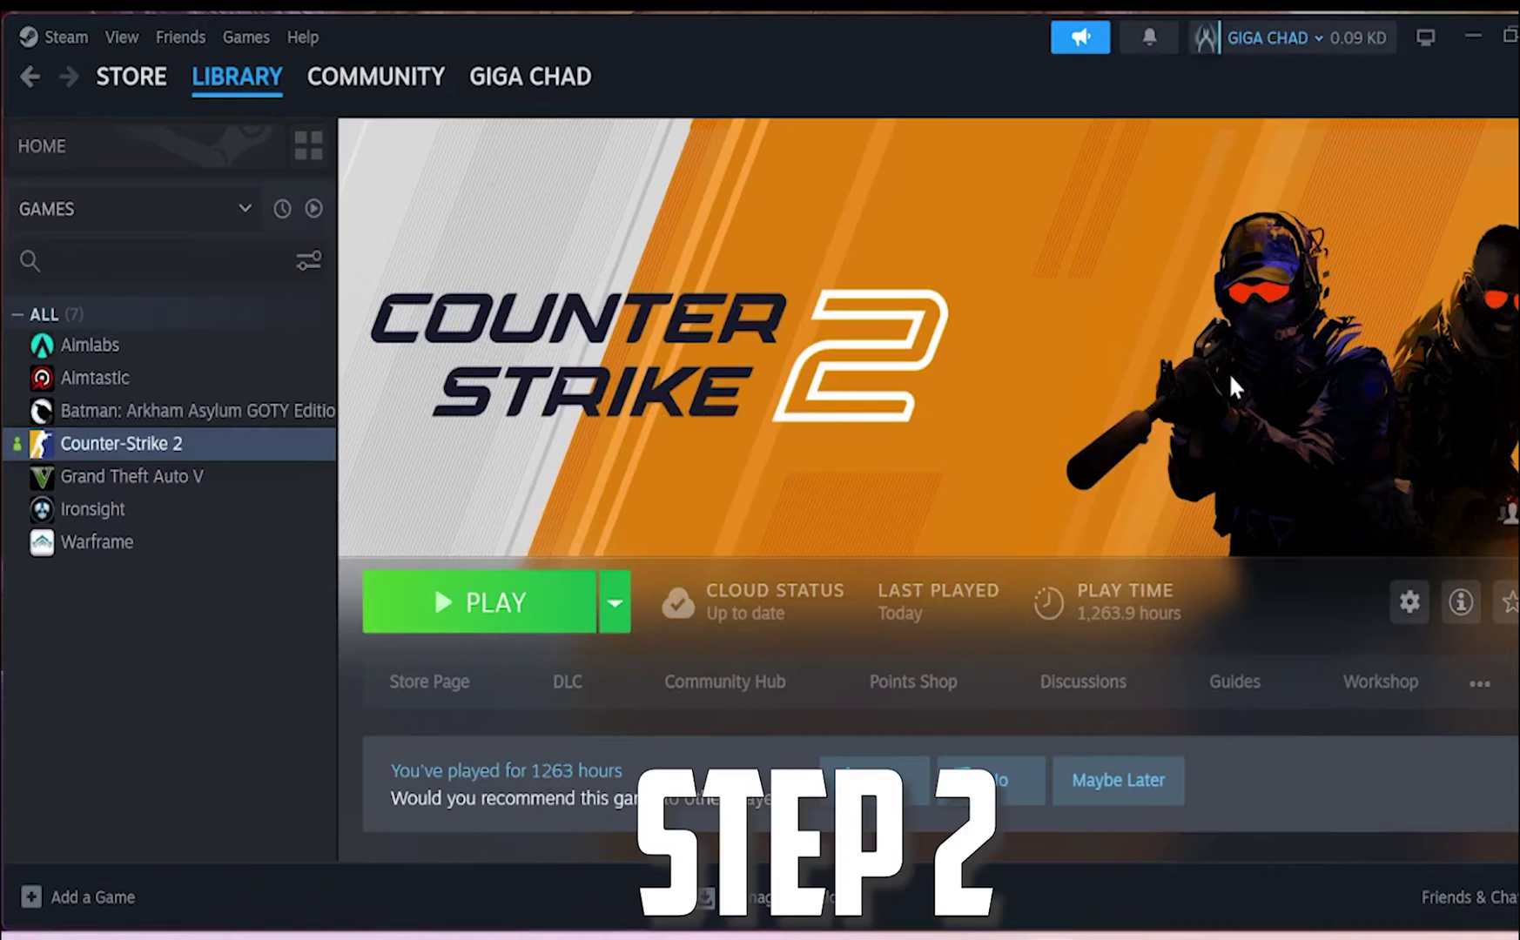
Step: Paste the copied launch options, ending in "+cl_interp 0 -noubershader -allow_third_party_software", into Counter-Strike 2's properties and close them
right_click(182, 447)
click(255, 657)
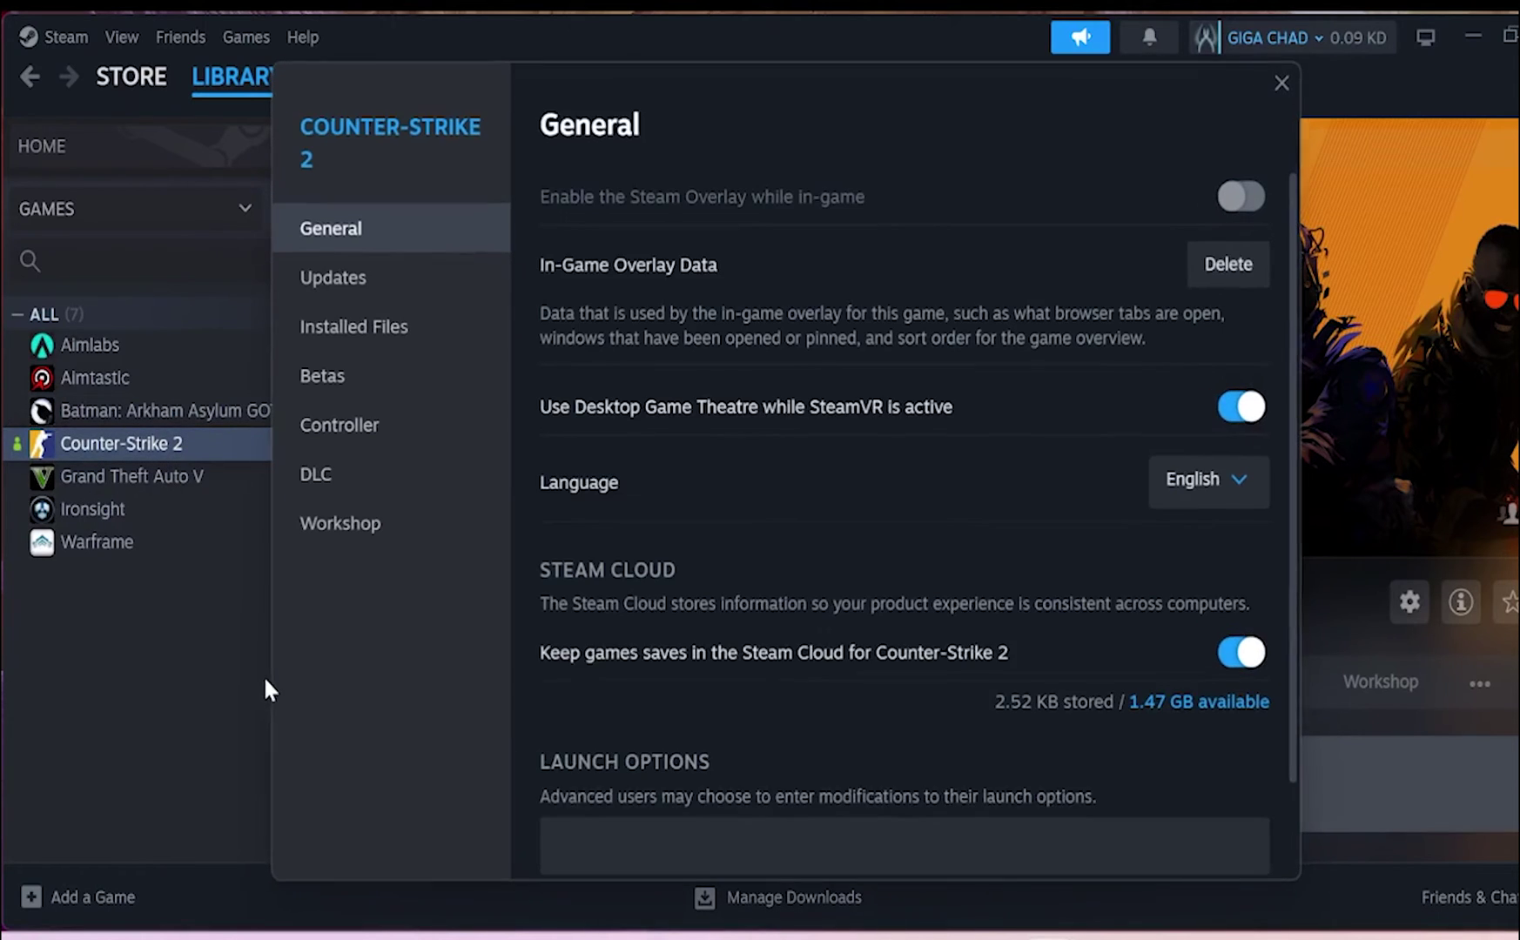
click(732, 844)
key(ctrl+v)
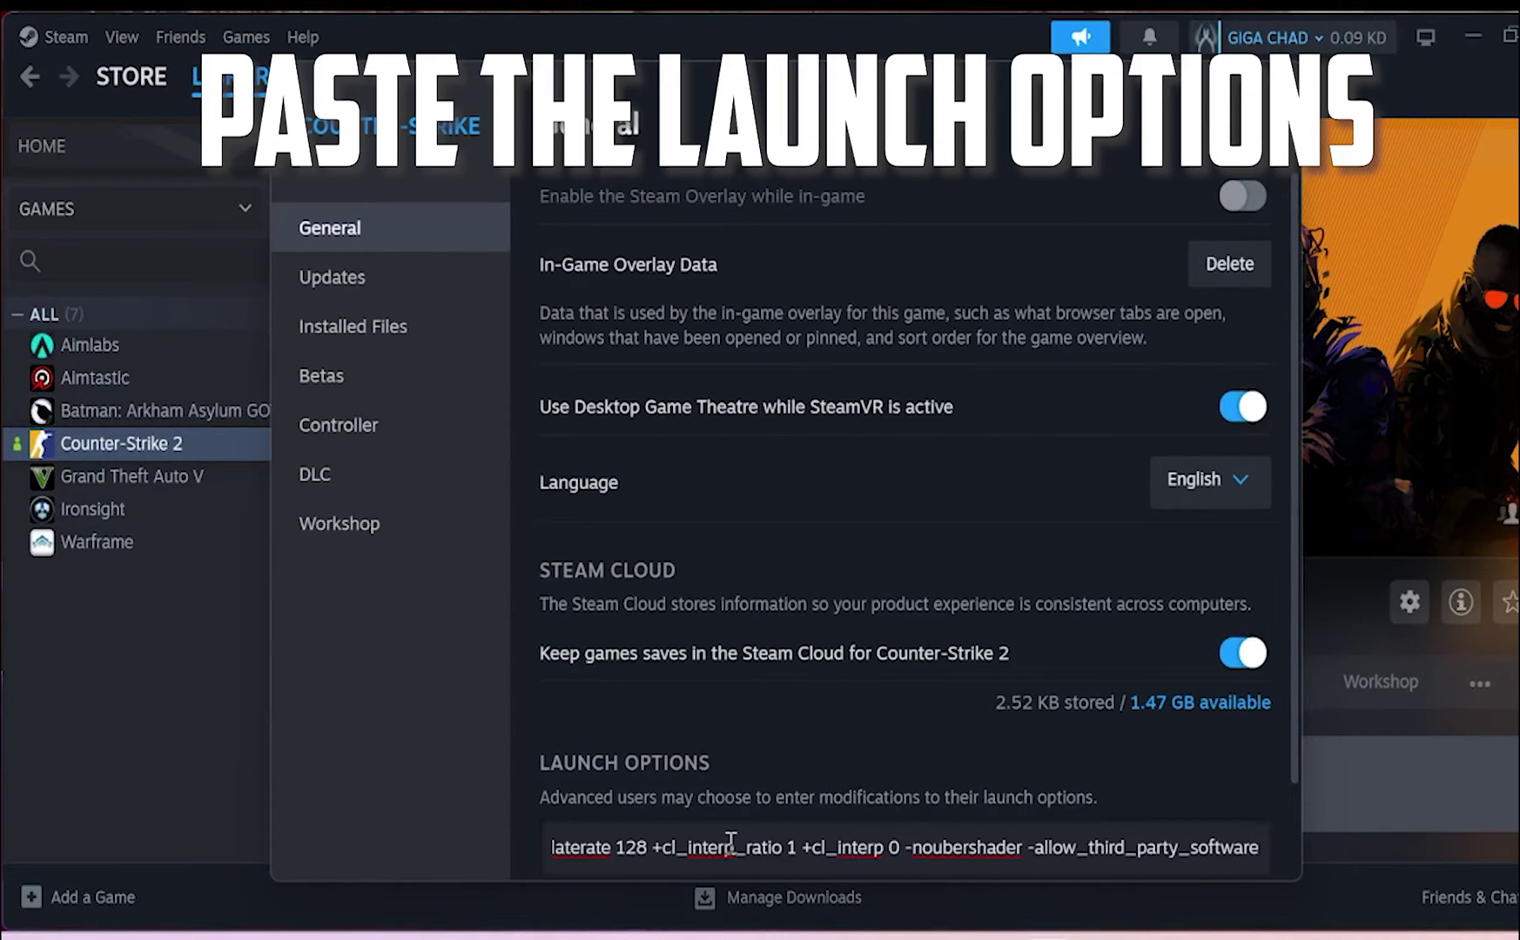
click(1286, 98)
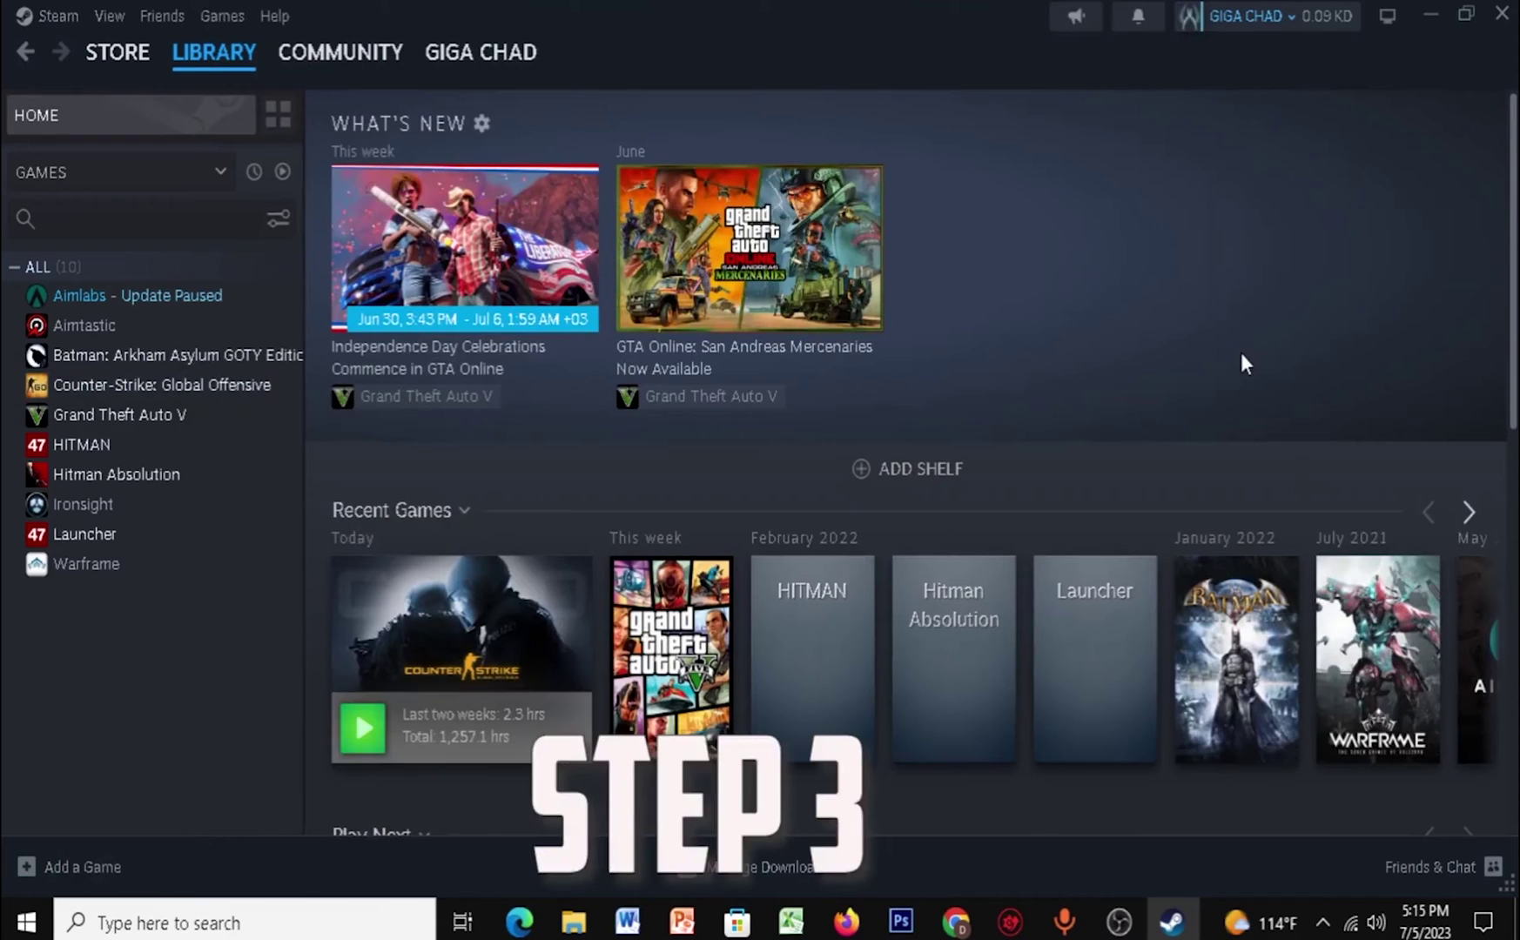
Step: Examine the Interface, Library and In Game options in the Steam settings, then close the settings
click(54, 16)
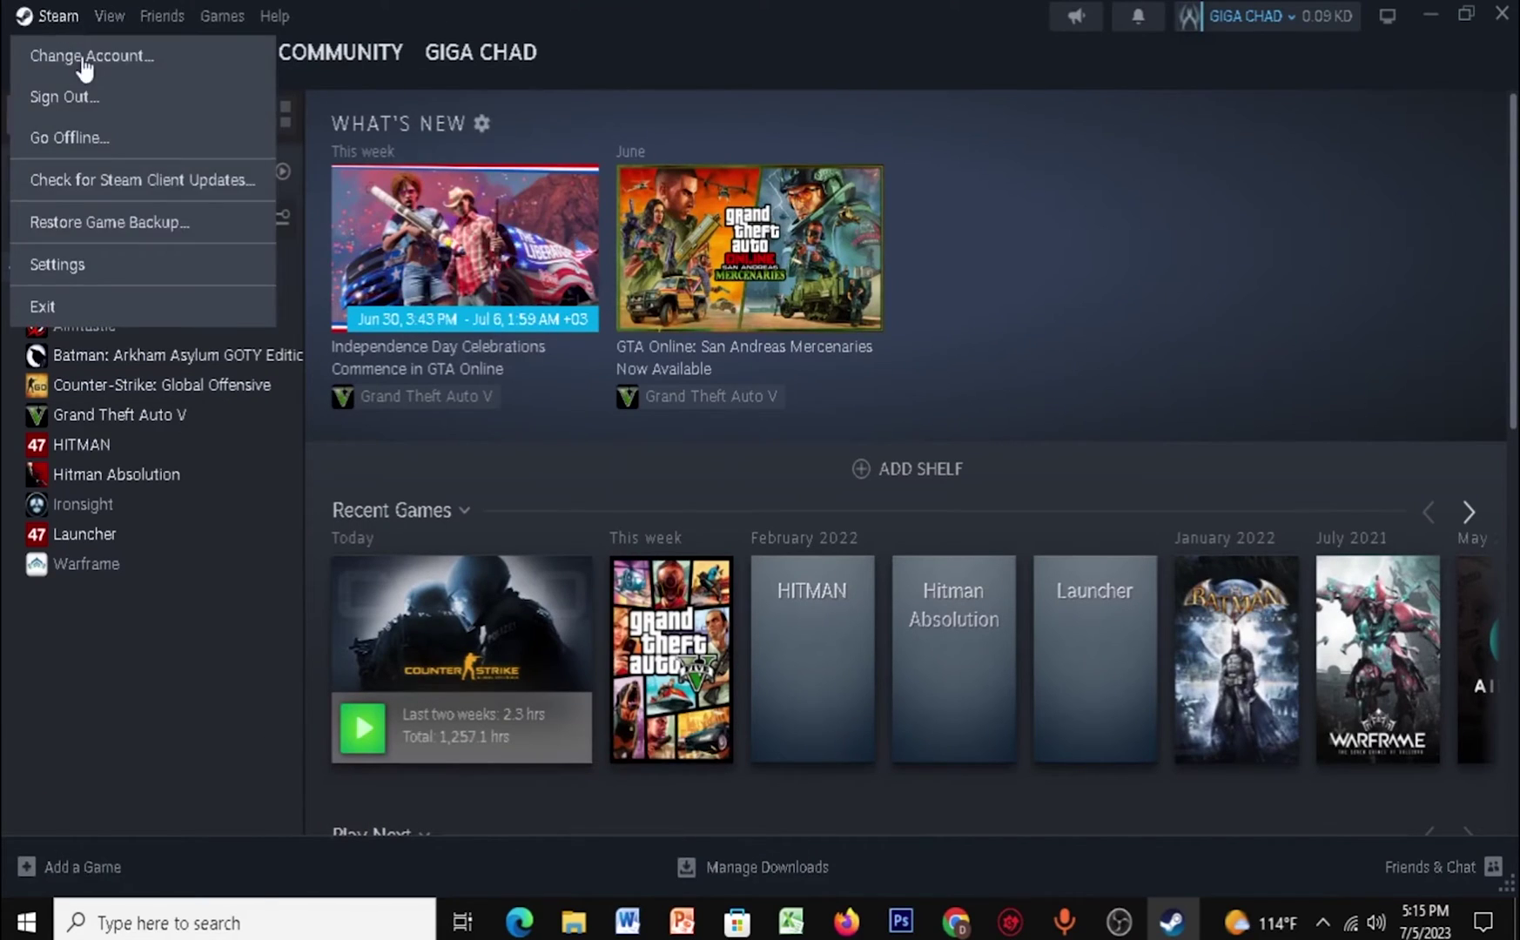
click(106, 263)
click(370, 369)
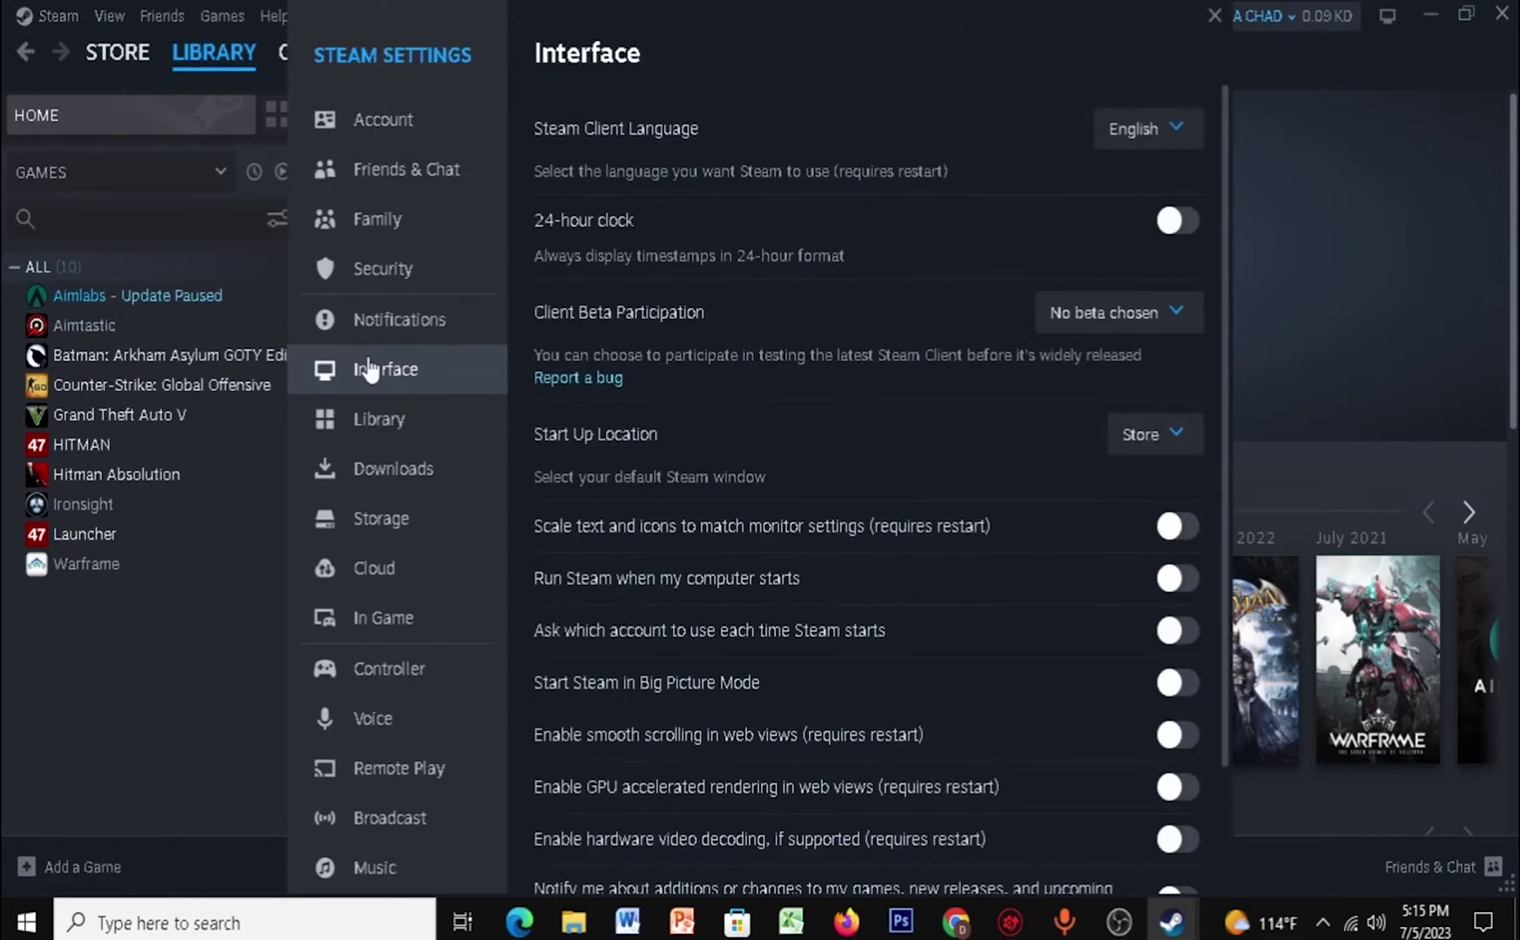
scroll(1099, 575, down, 3)
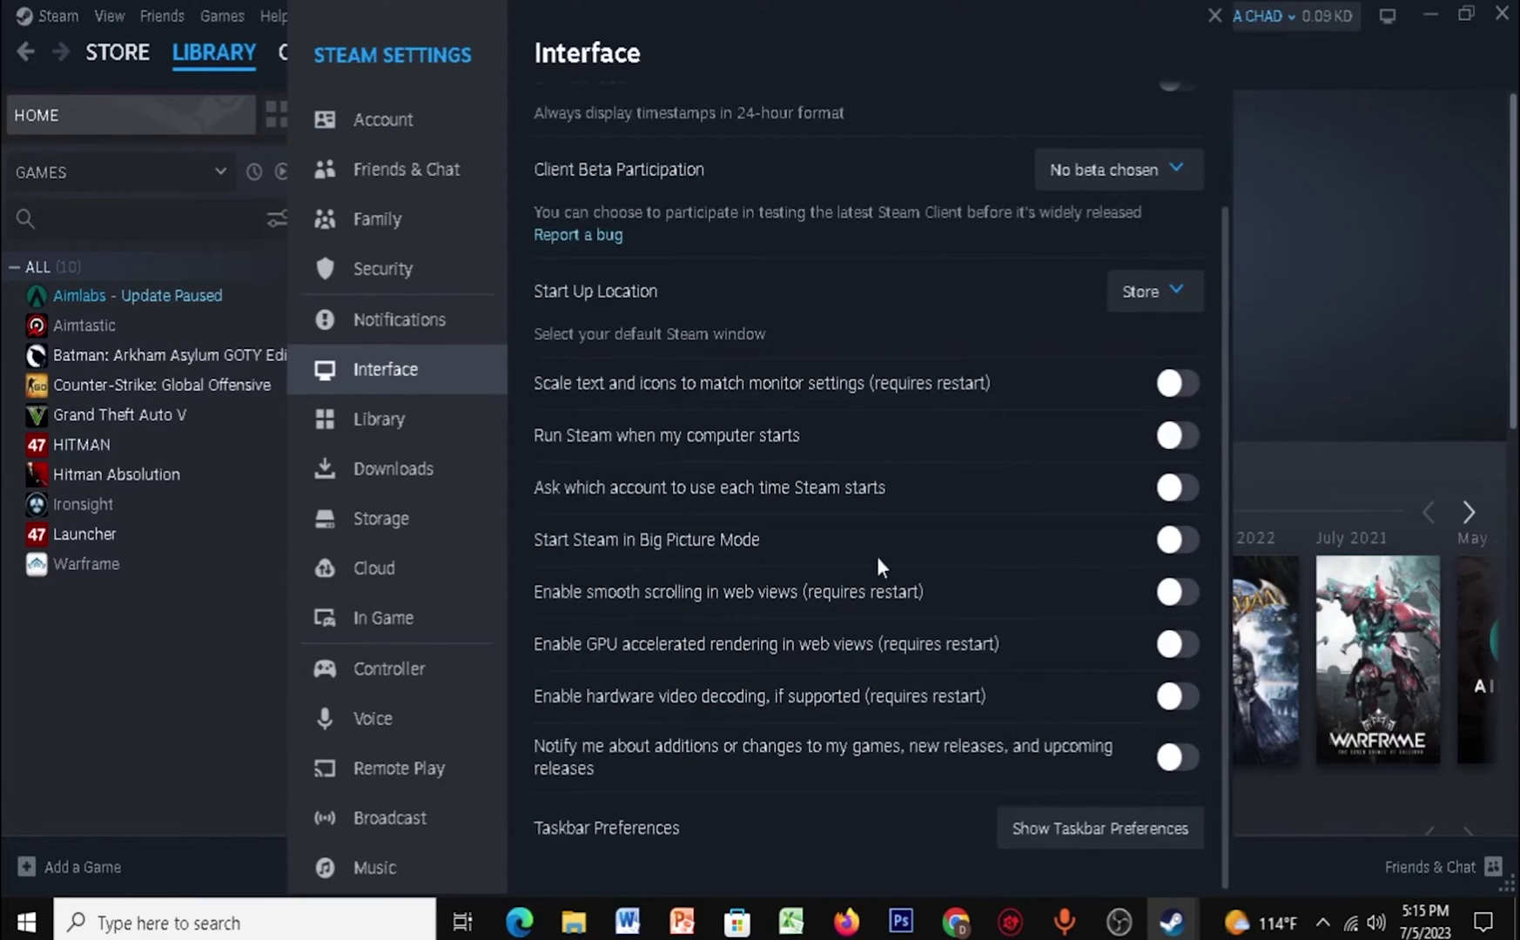
click(379, 419)
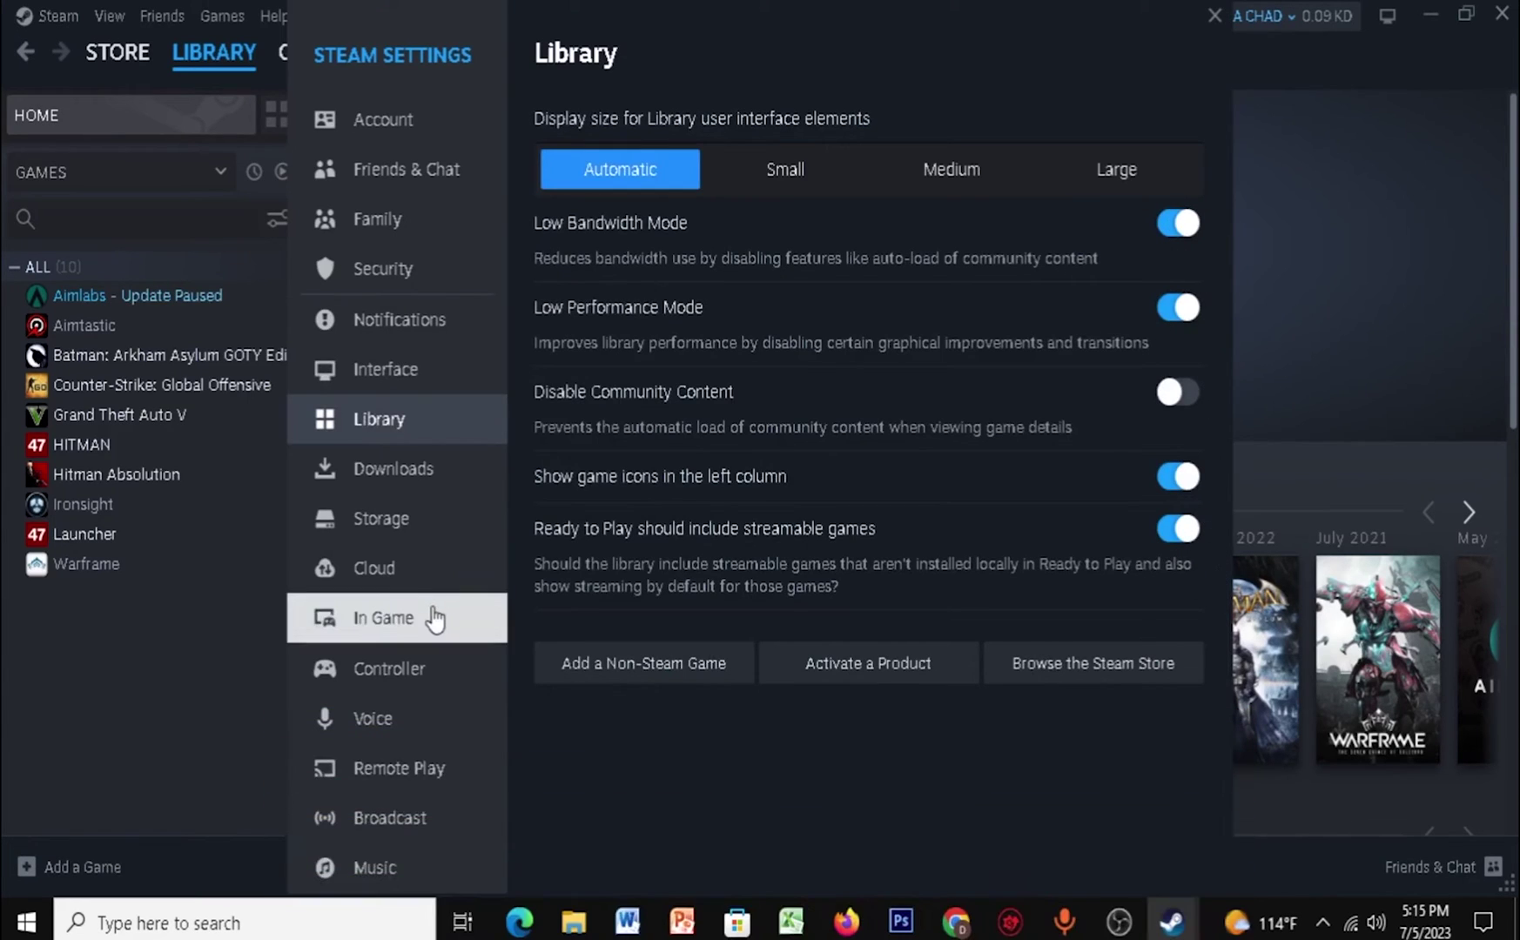
click(429, 617)
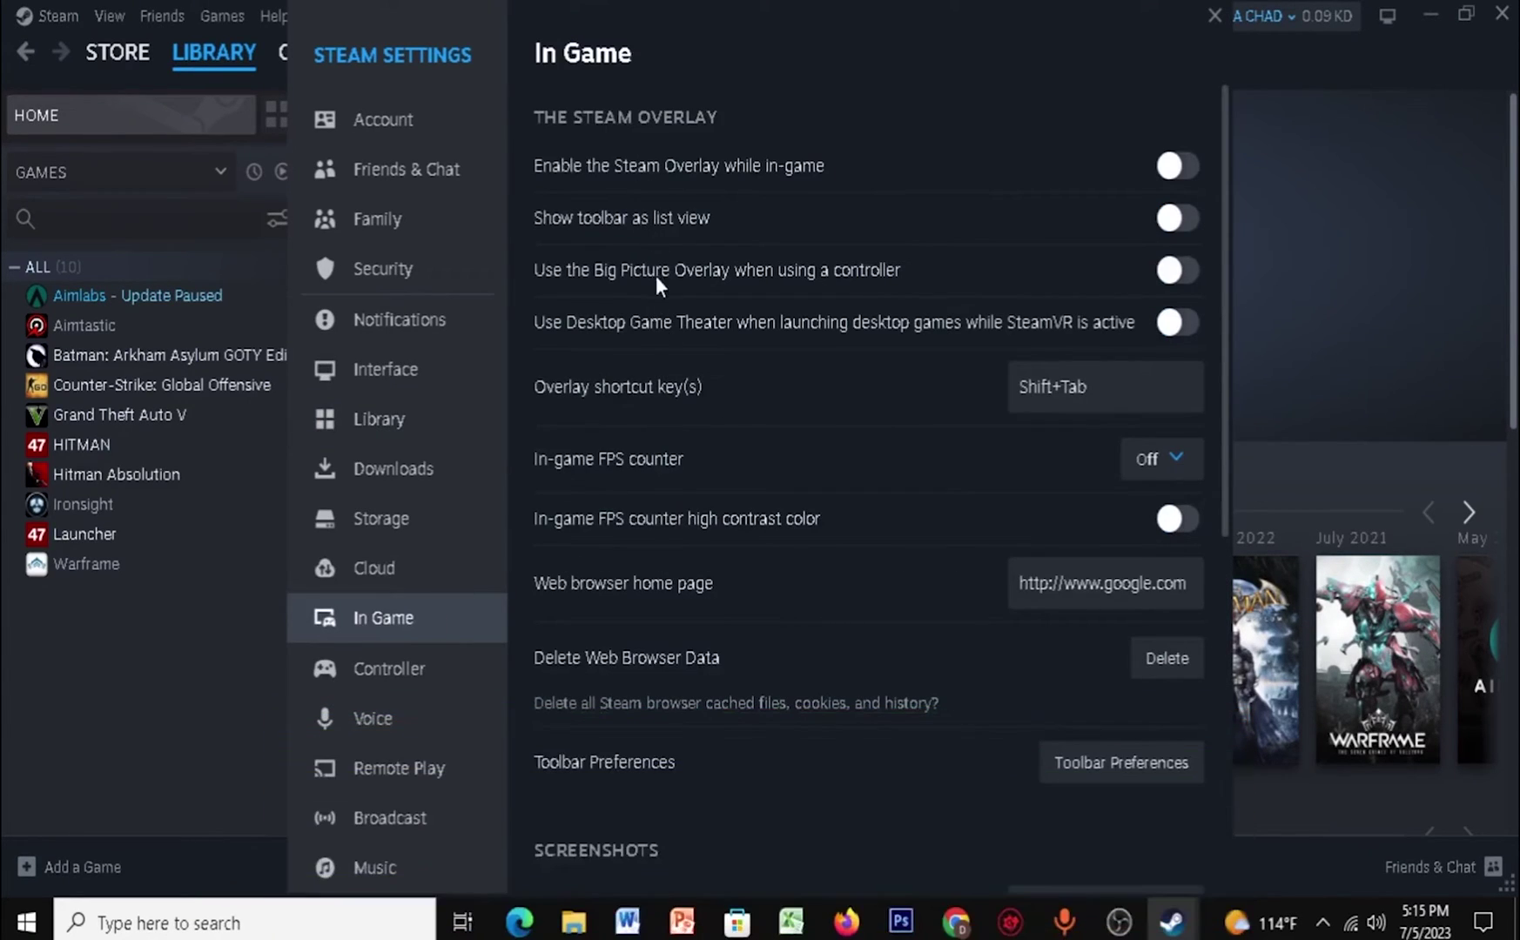
scroll(775, 592, down, 5)
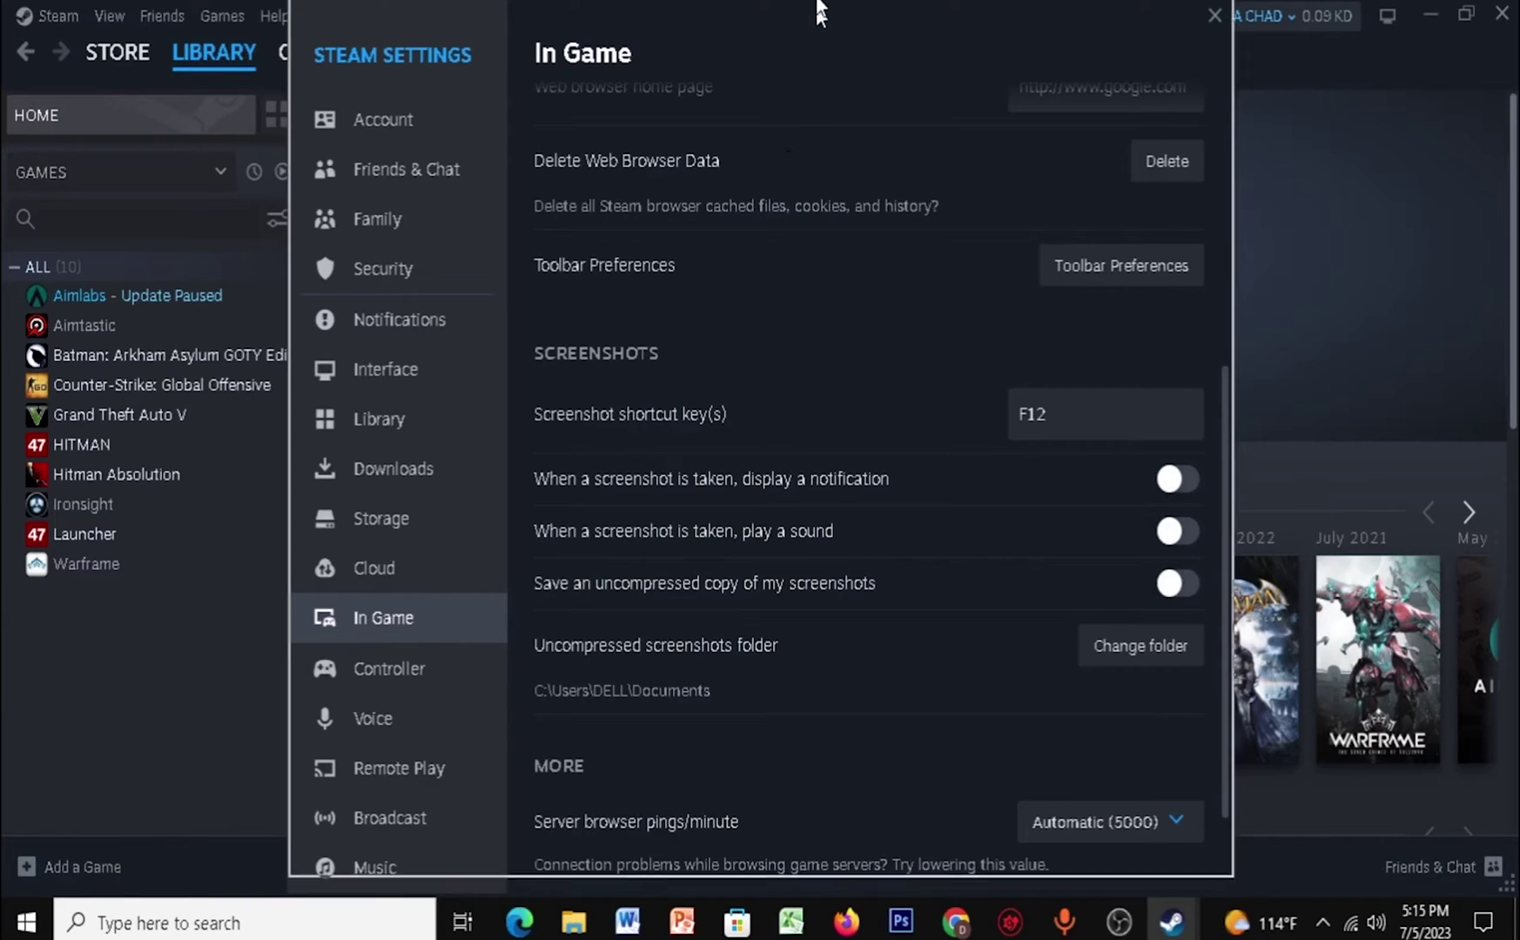
click(1215, 16)
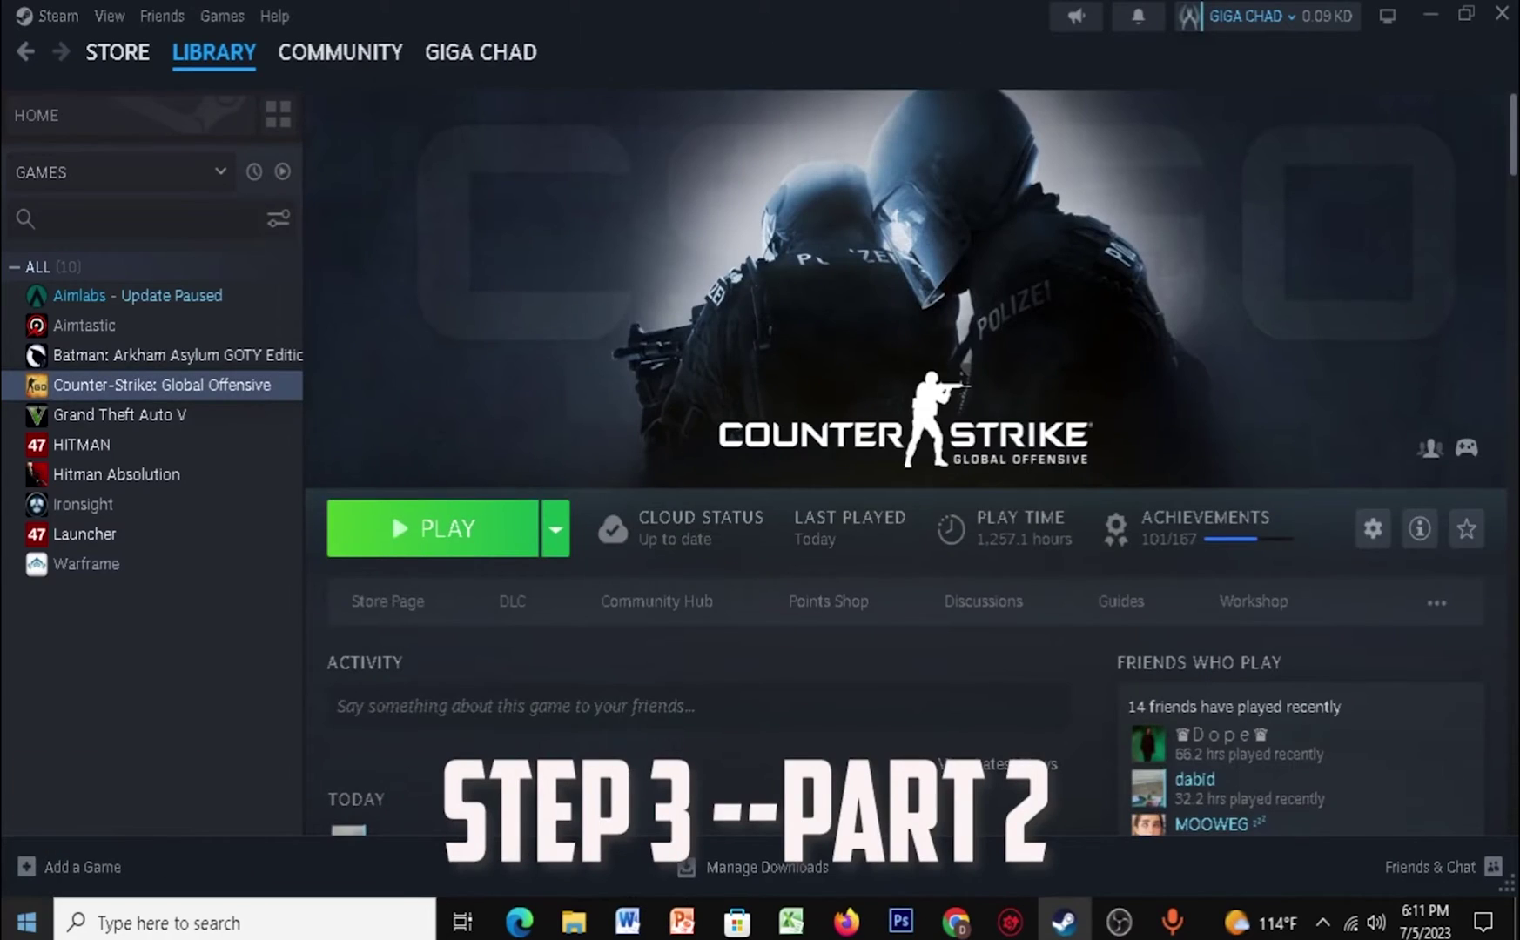
Step: Open Notepad and paste the copied Steam command line, ending in "-no-cef-sandbox -vrdisable -cef-disable-breakpad", into the blank document
key(super)
text(note)
key(Return)
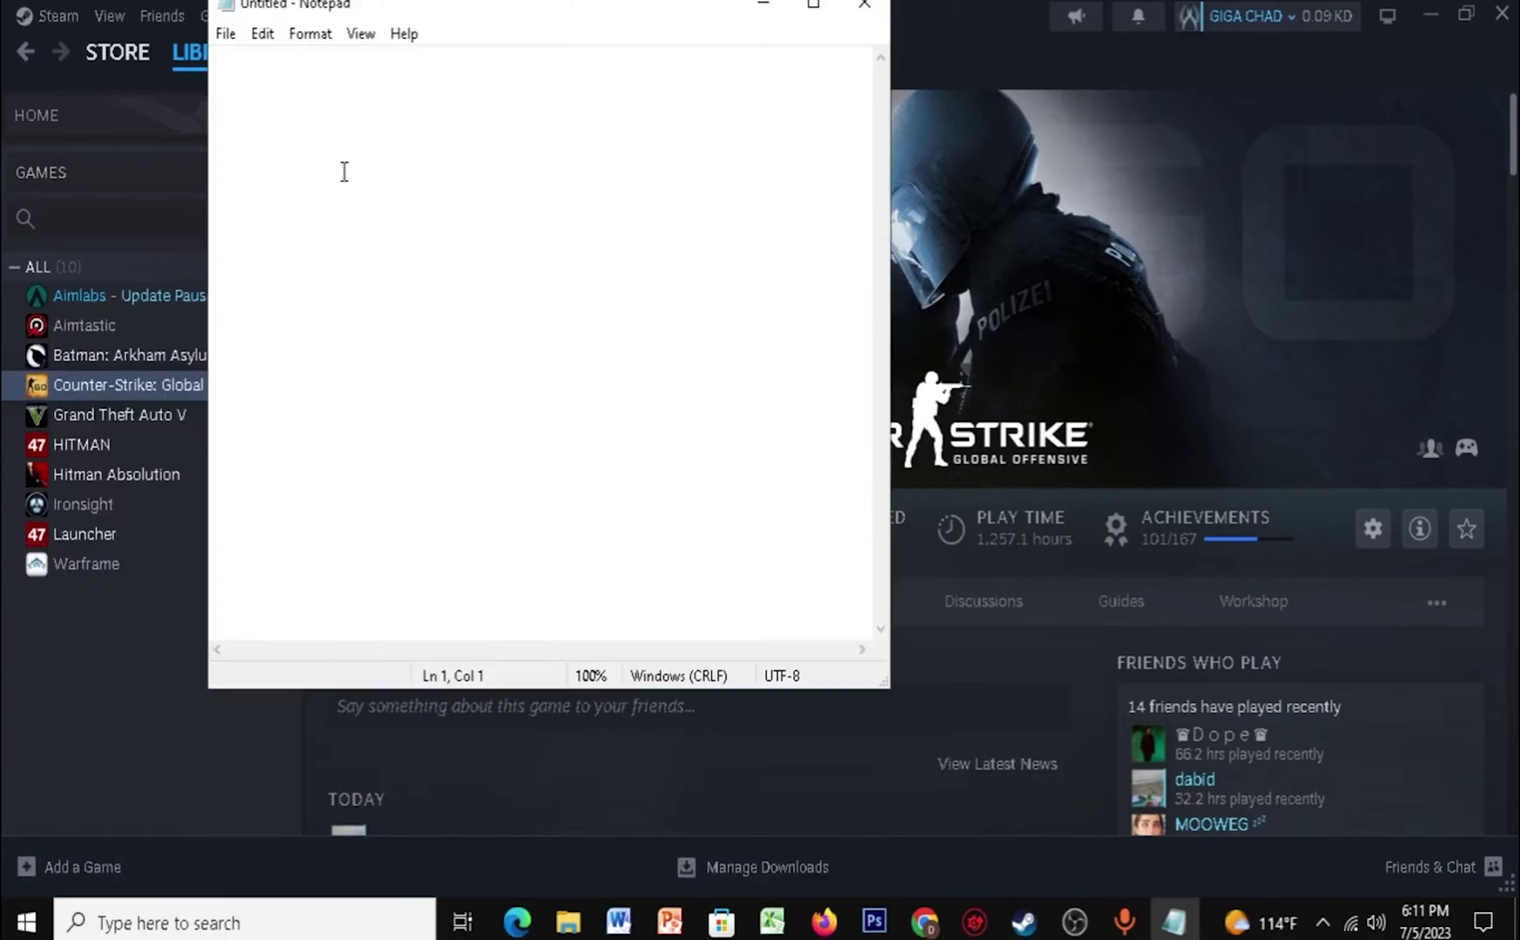
key(ctrl+v)
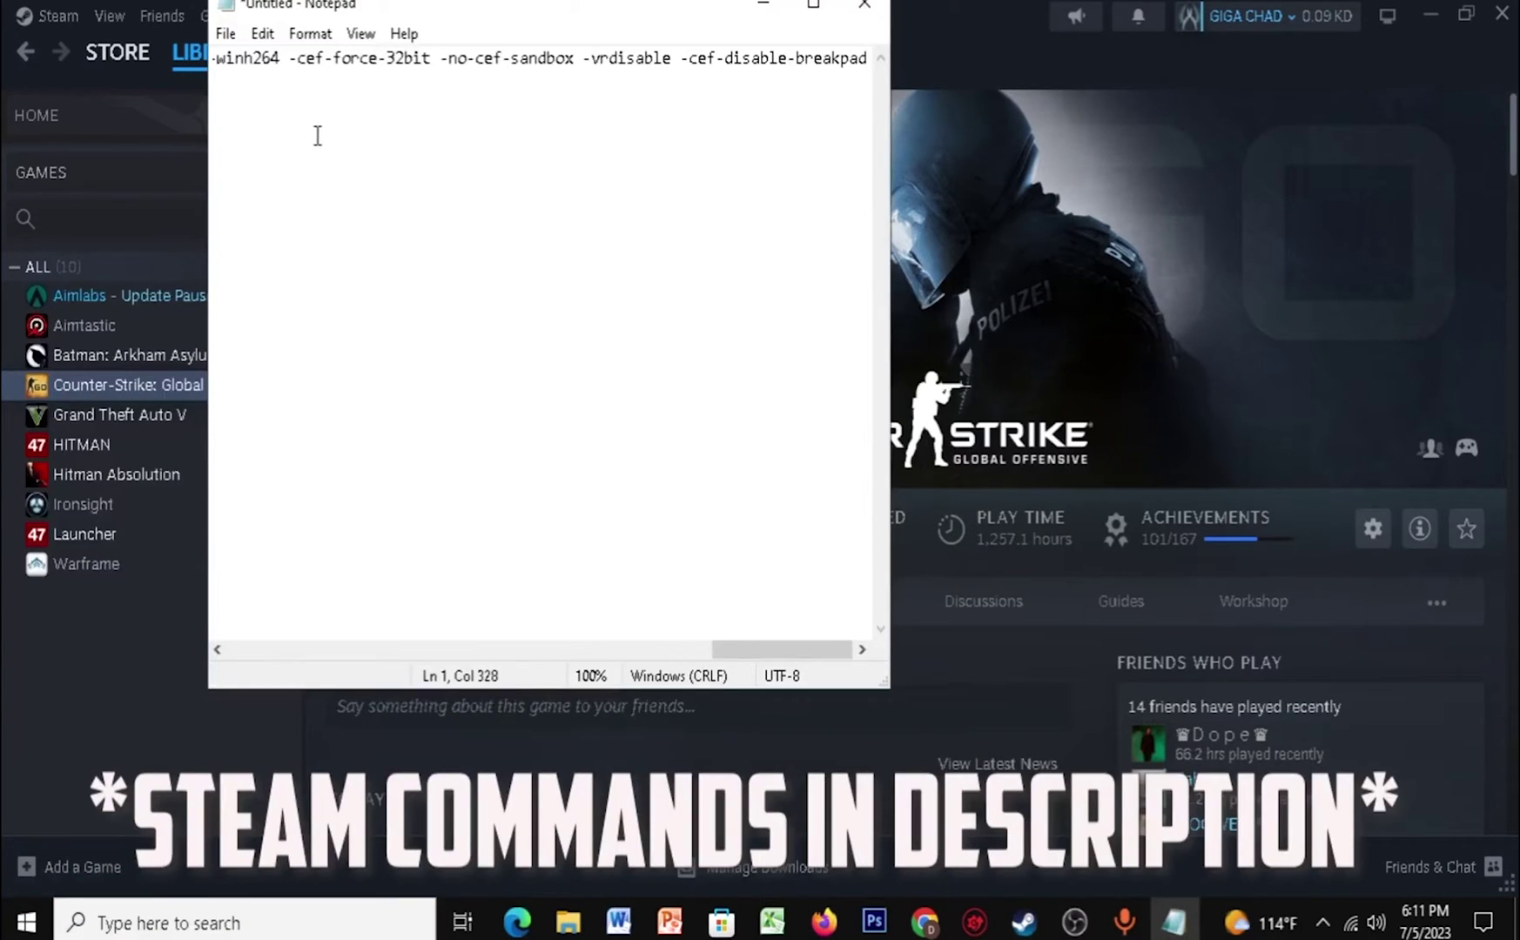
Step: Save the document as steam.bat in the Program Files (x86) Steam folder and close Notepad
click(225, 33)
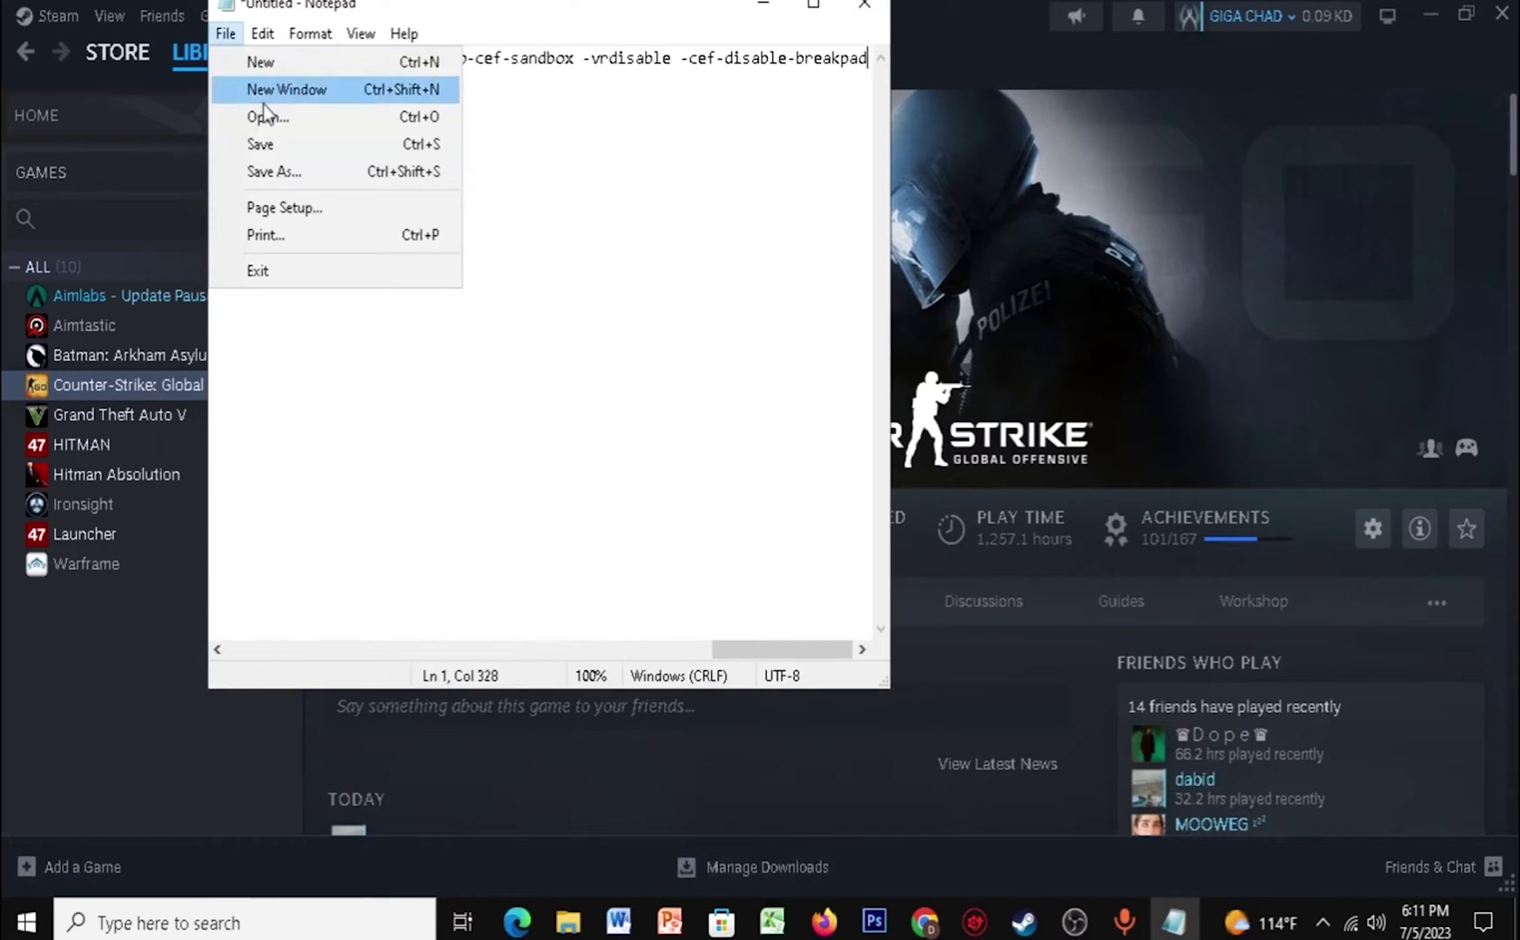
click(273, 170)
text(st)
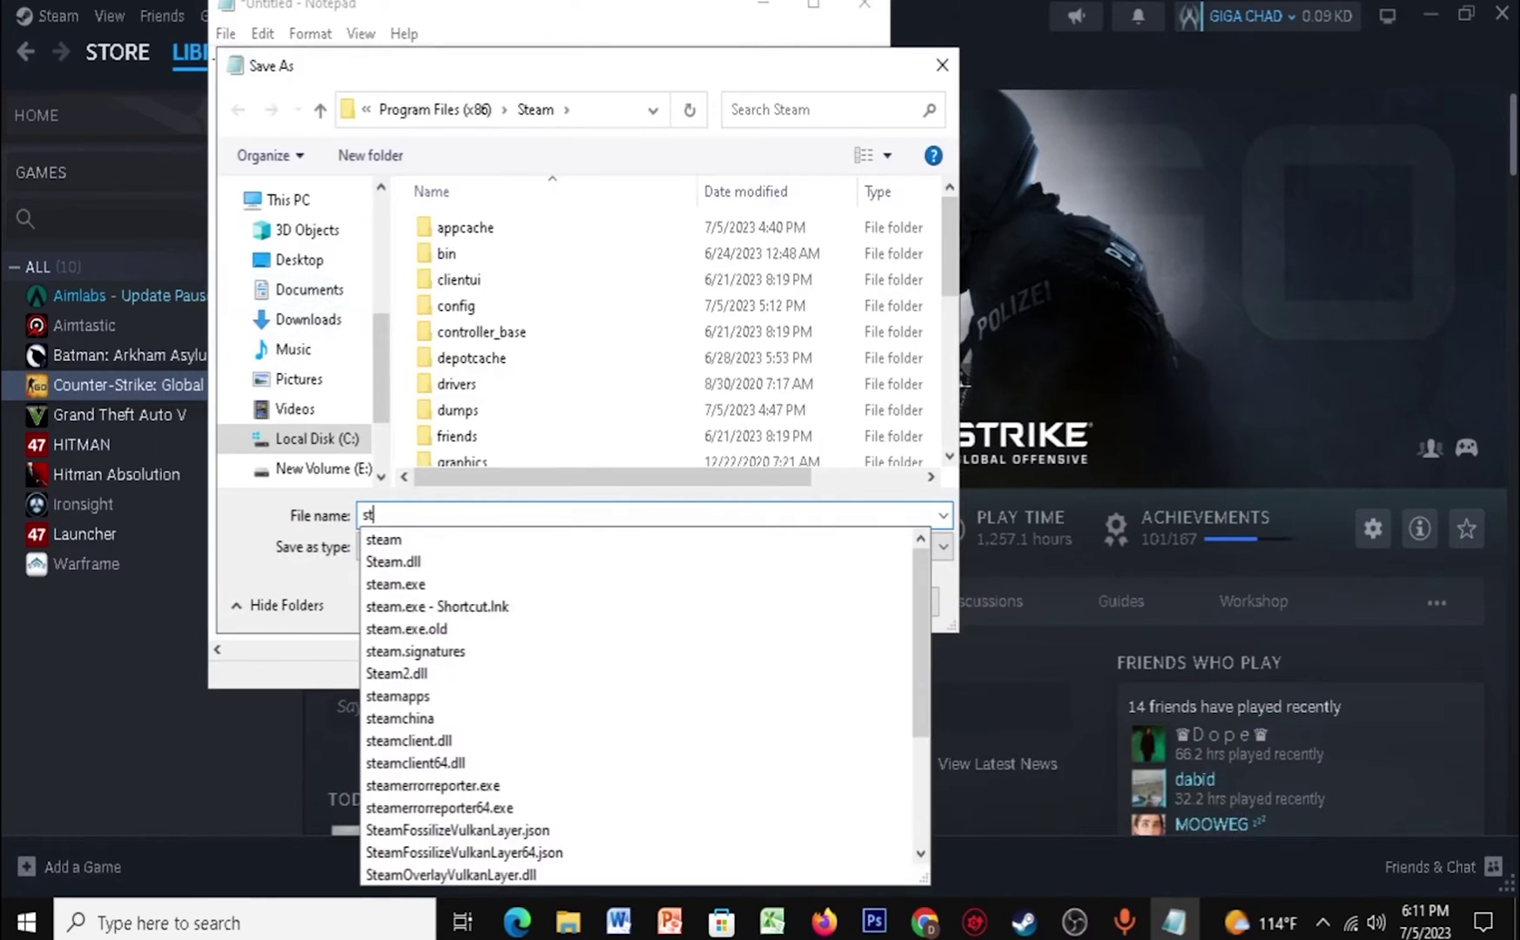
text(eam.bat)
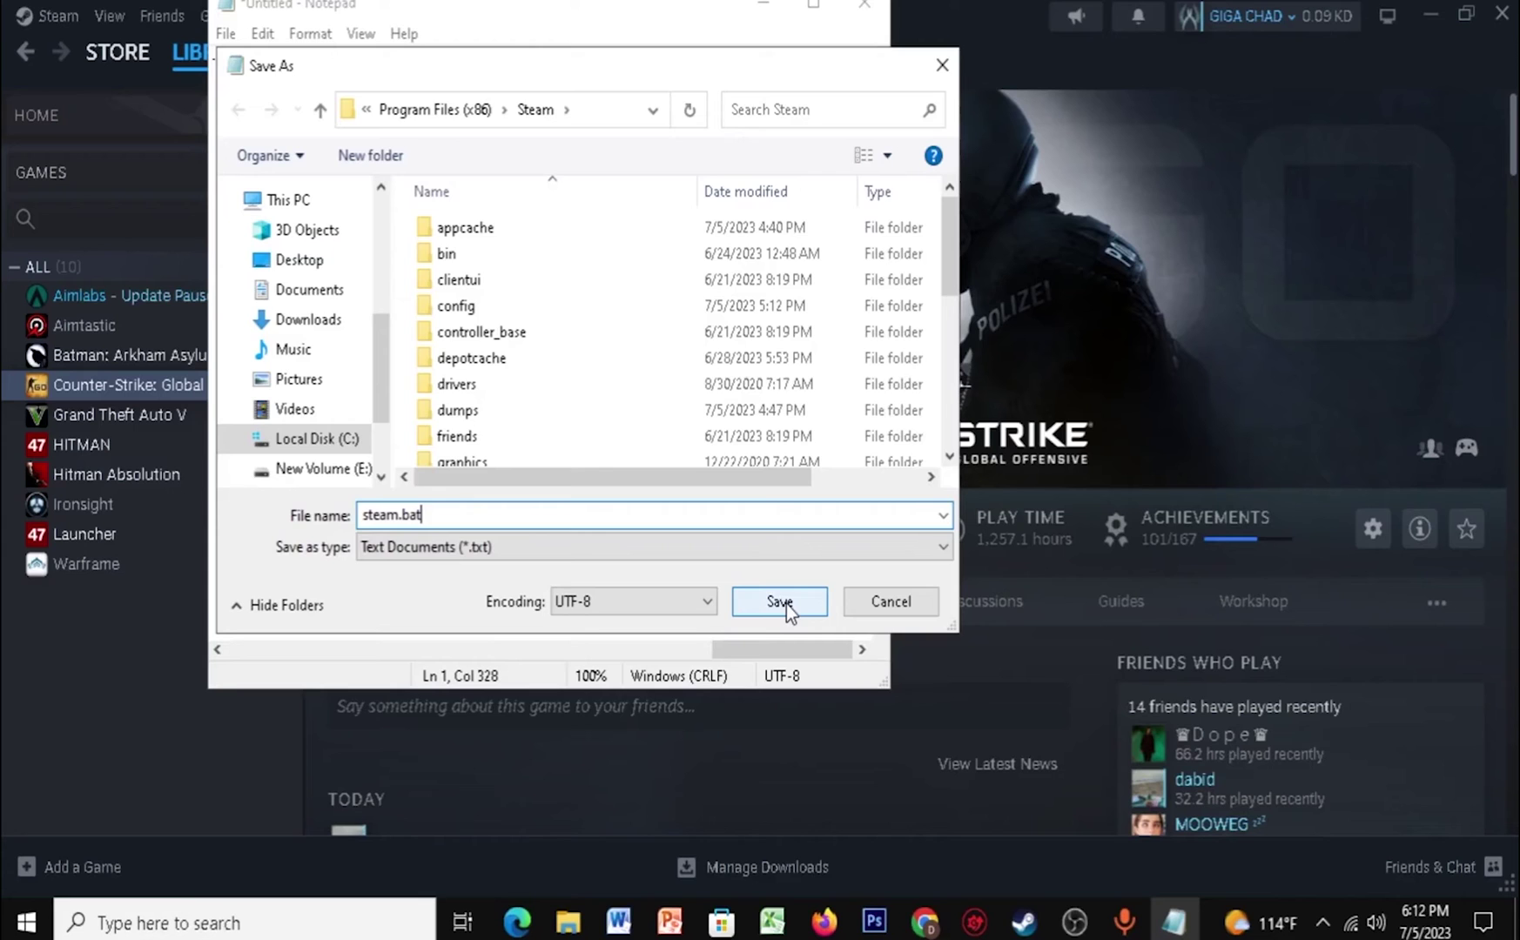
click(771, 502)
click(866, 12)
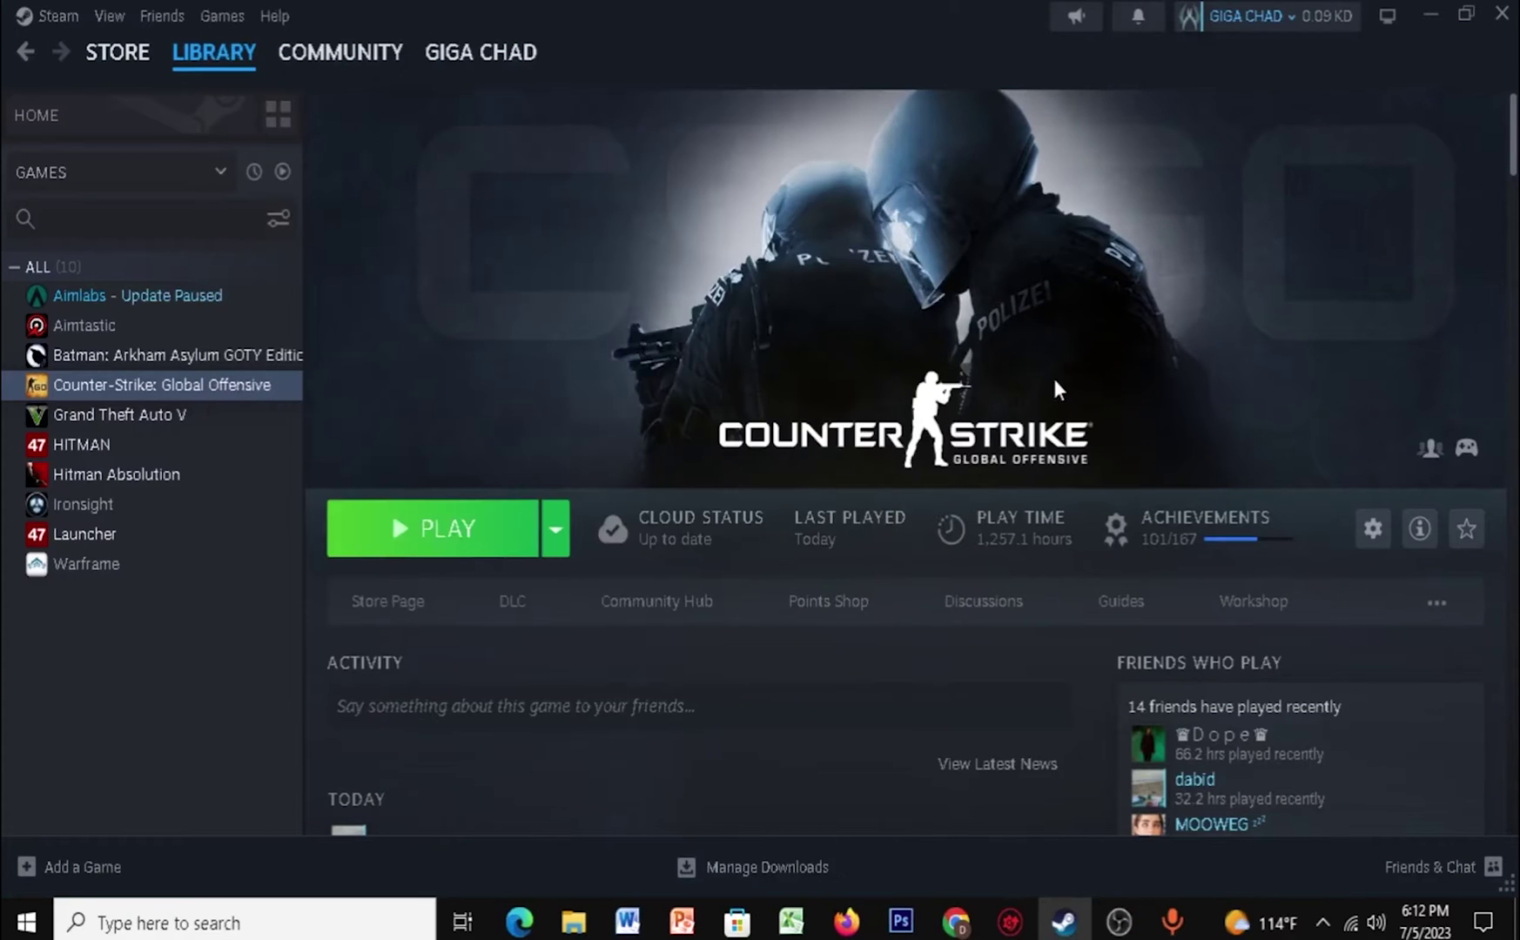
Step: Browse Counter-Strike: Global Offensive's local files, go up to the Steam folder and send a shortcut of steam.bat to the desktop
right_click(207, 391)
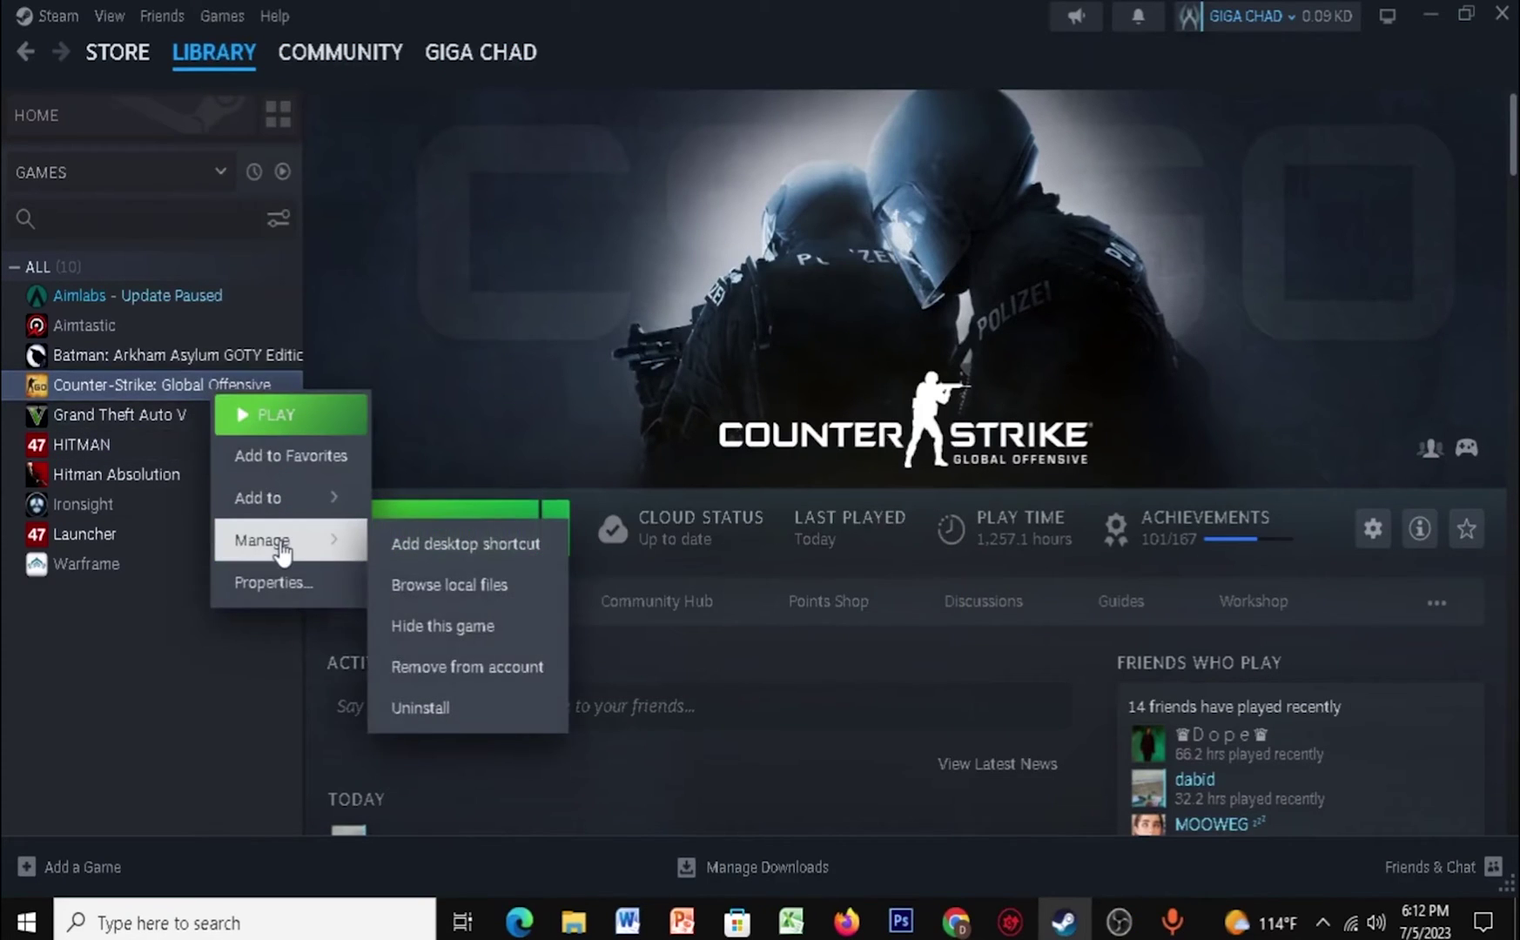
click(655, 545)
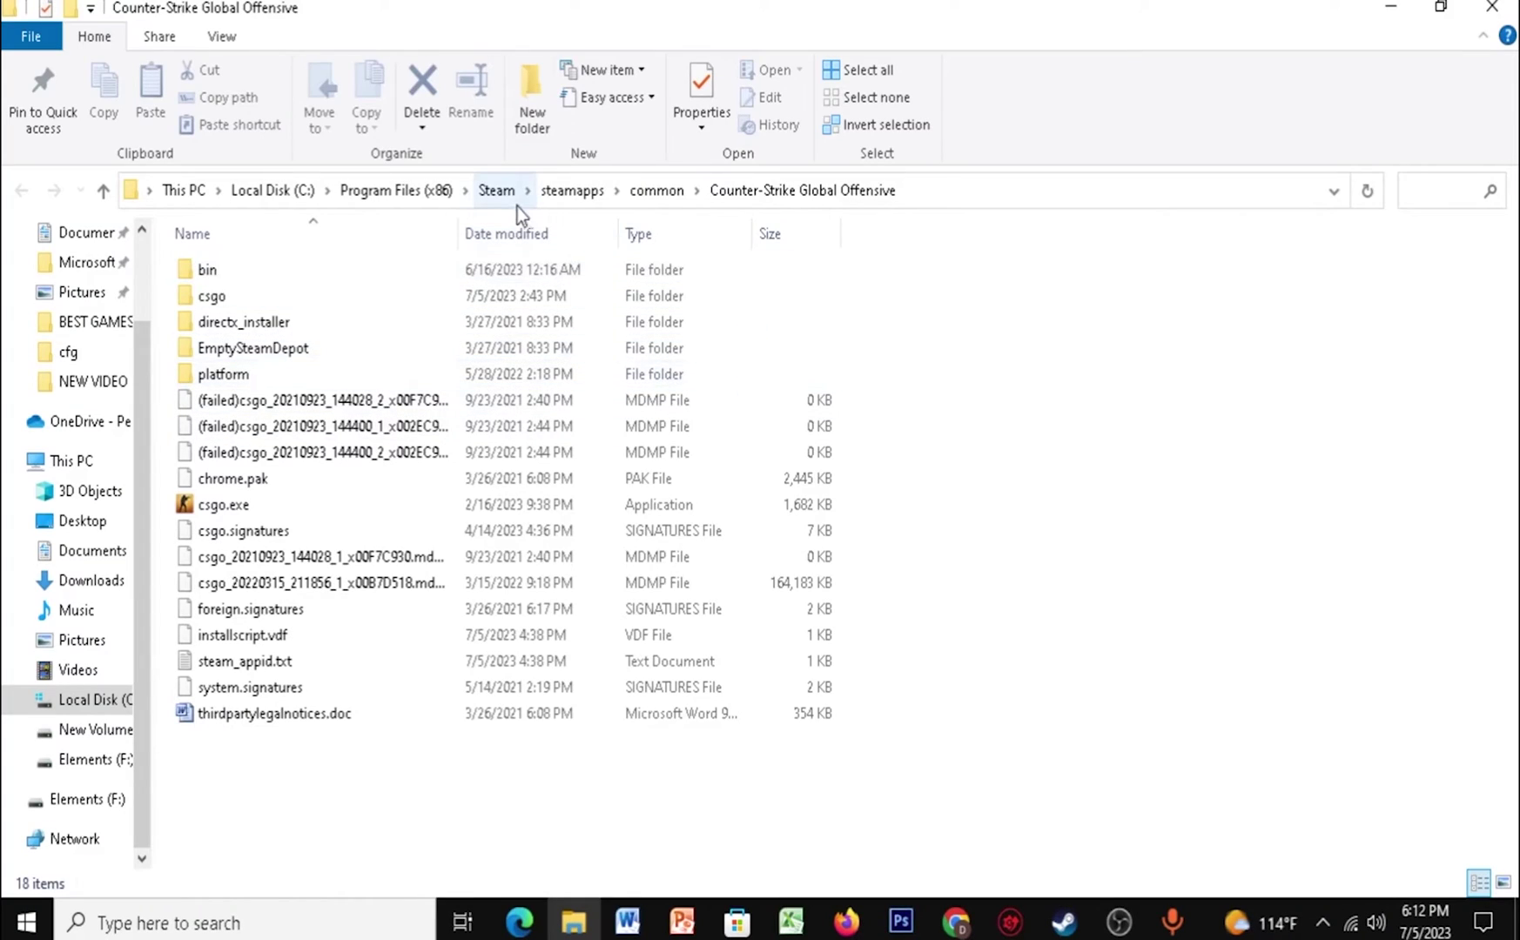
click(511, 204)
scroll(617, 576, down, 12)
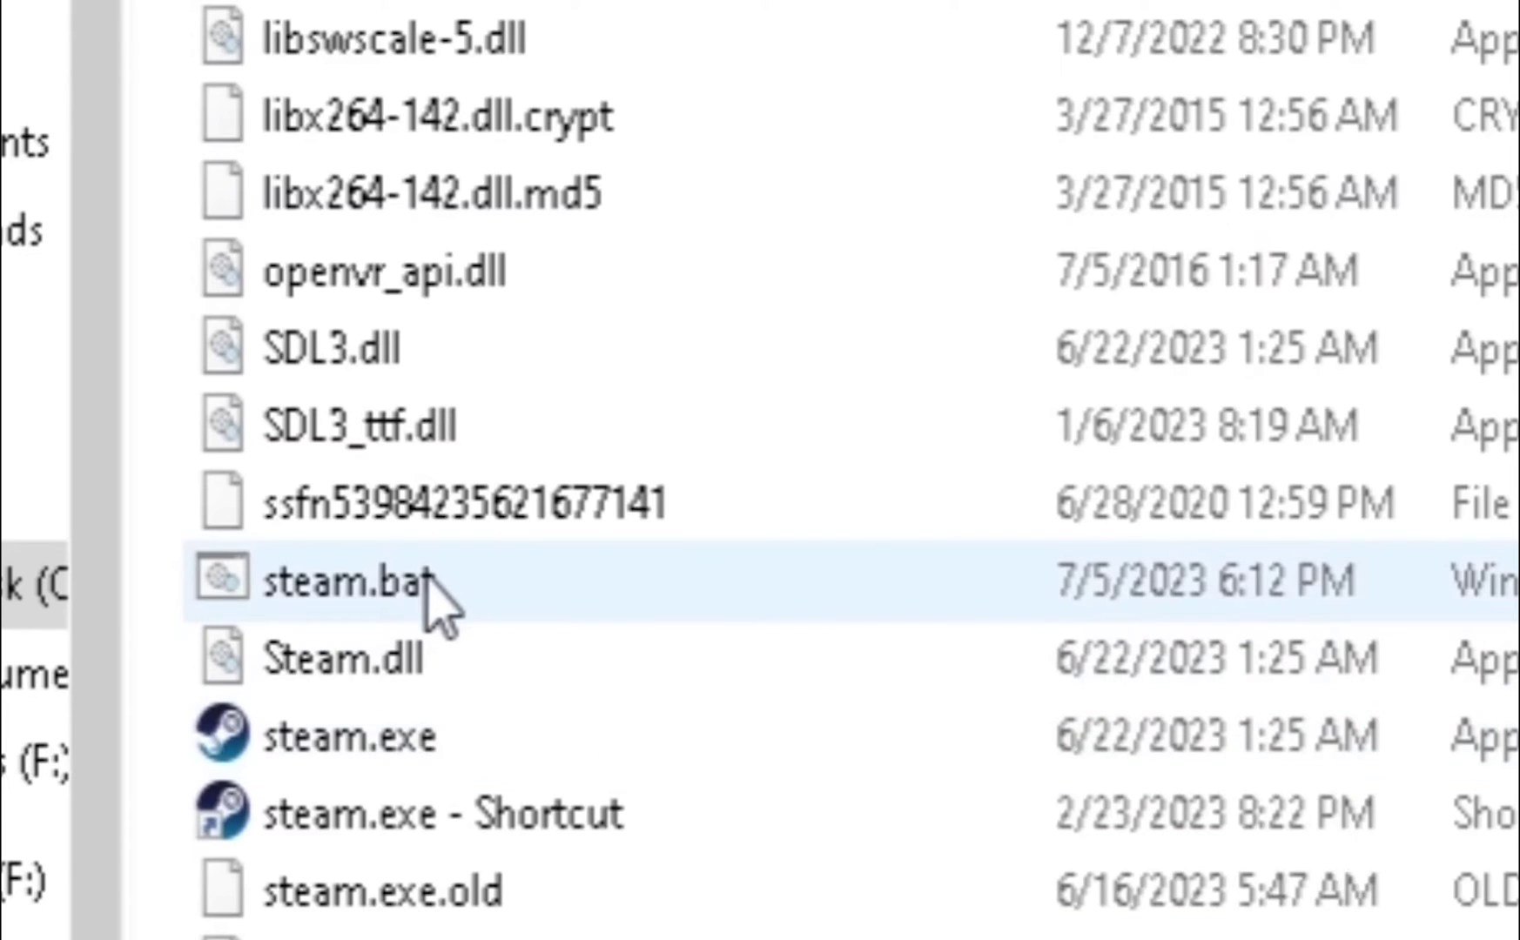
right_click(253, 699)
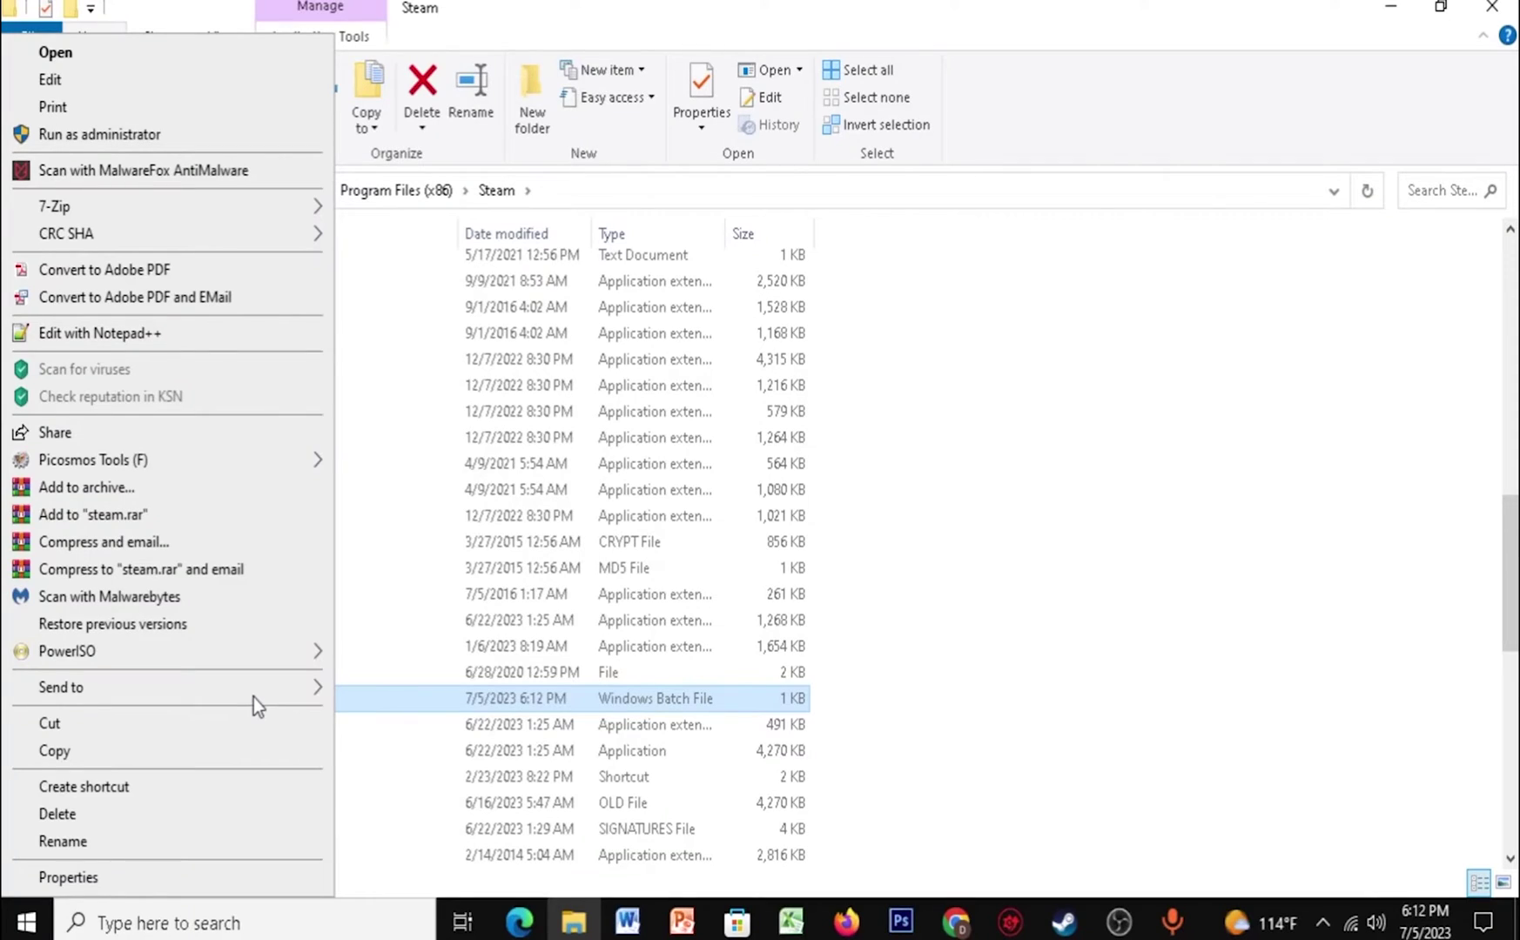
mouse_move(253, 698)
click(406, 464)
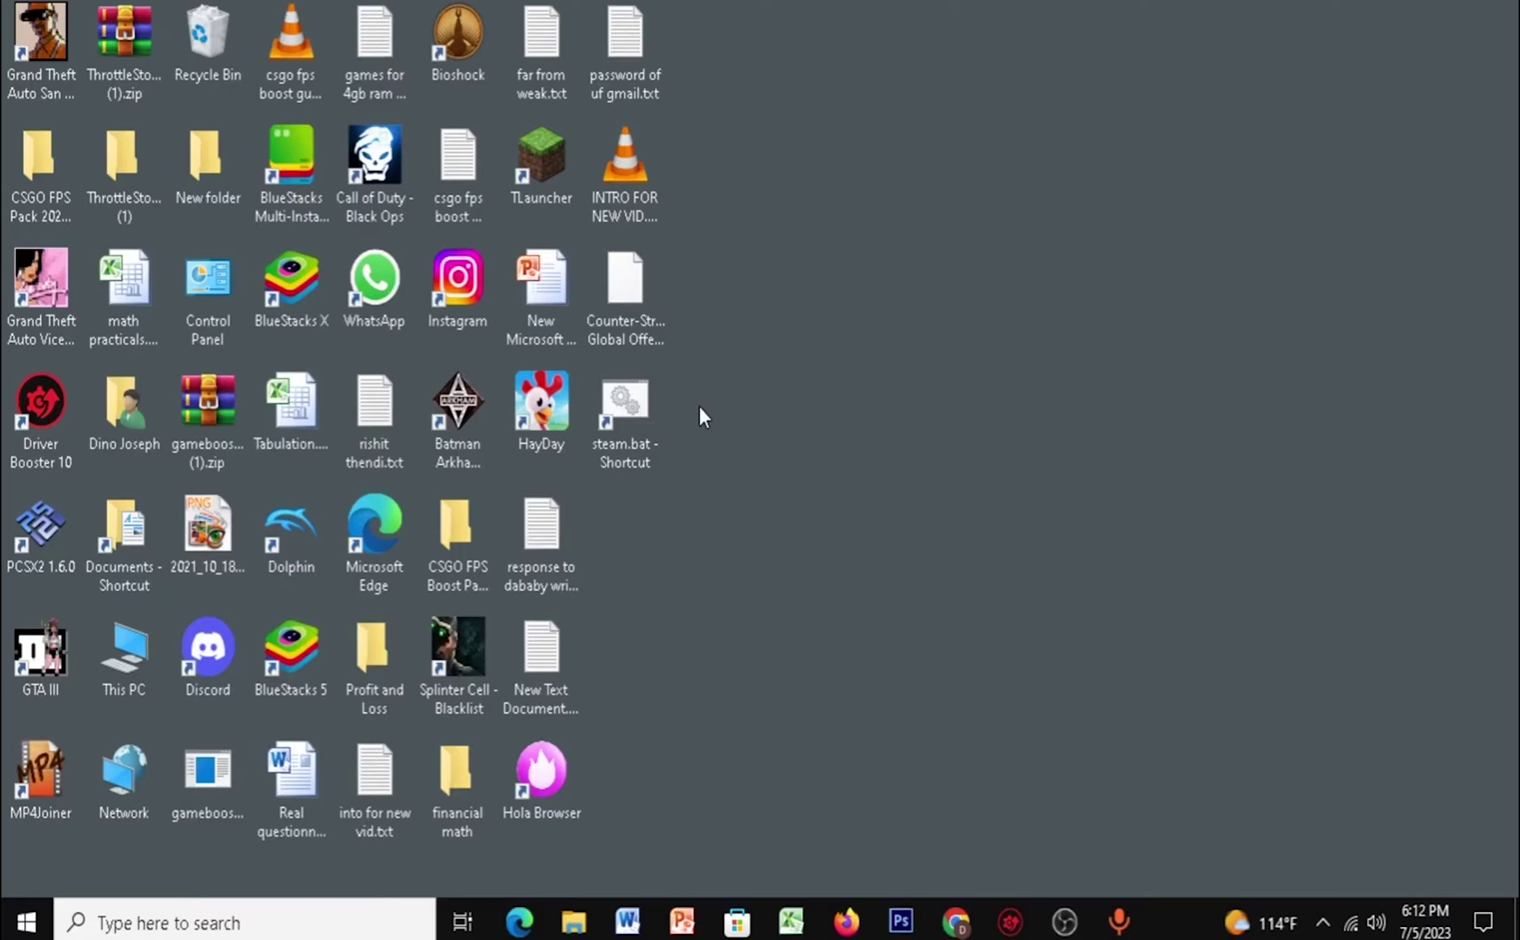
Step: Rename the steam.bat desktop shortcut as steam
right_click(655, 423)
click(319, 839)
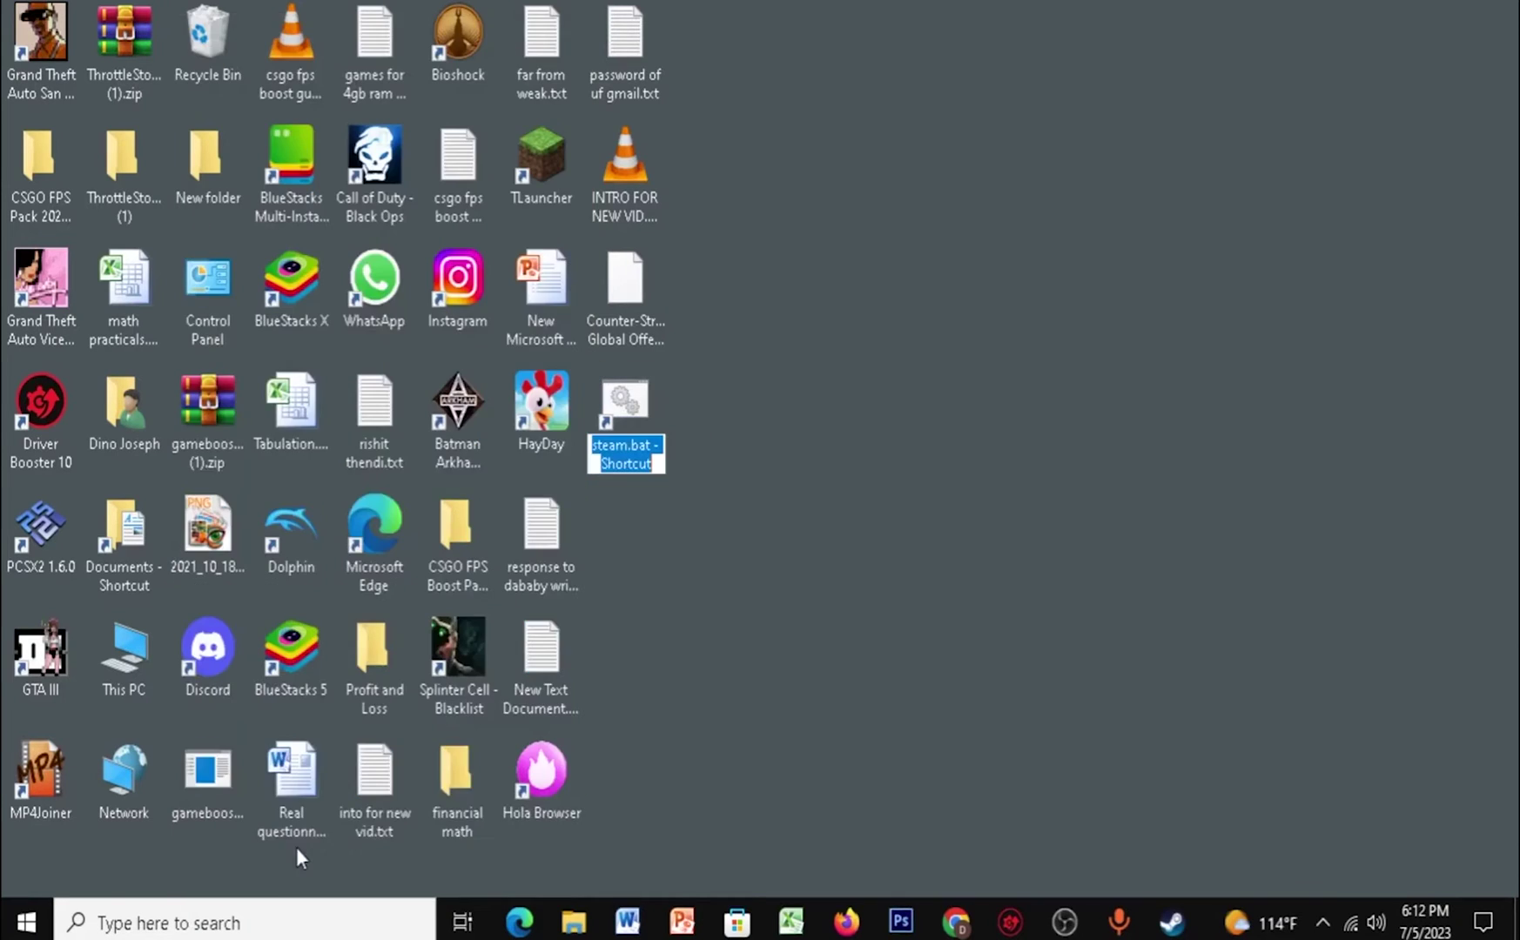
text(steam)
key(Return)
Step: Change the steam desktop shortcut's icon to the first Steam logo from steam.exe and apply the shortcut's properties
right_click(640, 405)
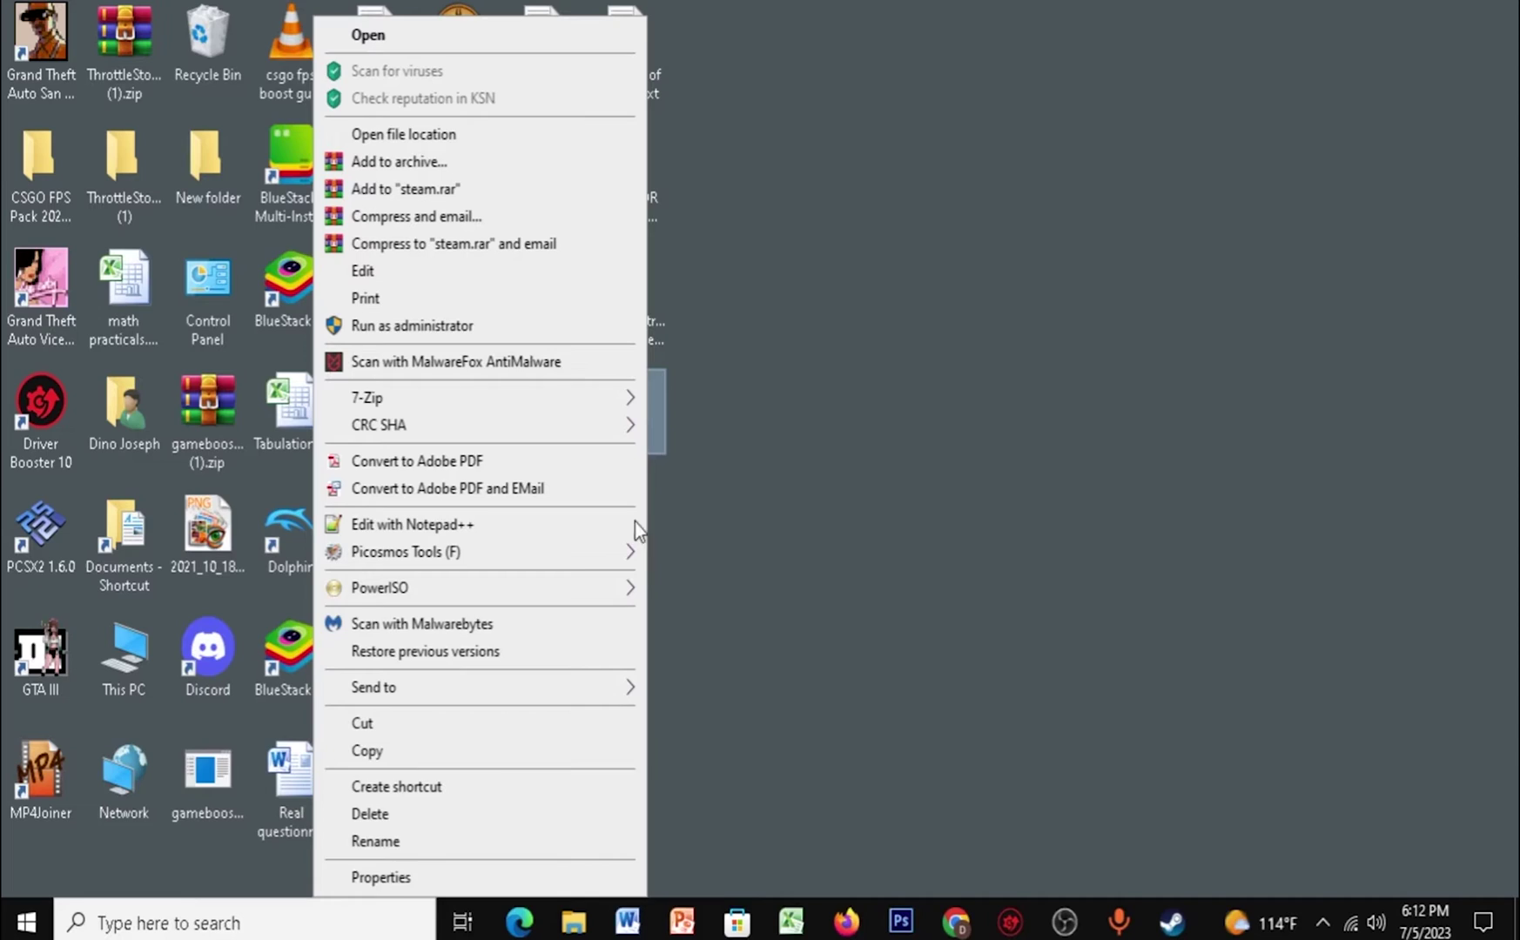
click(394, 877)
click(871, 685)
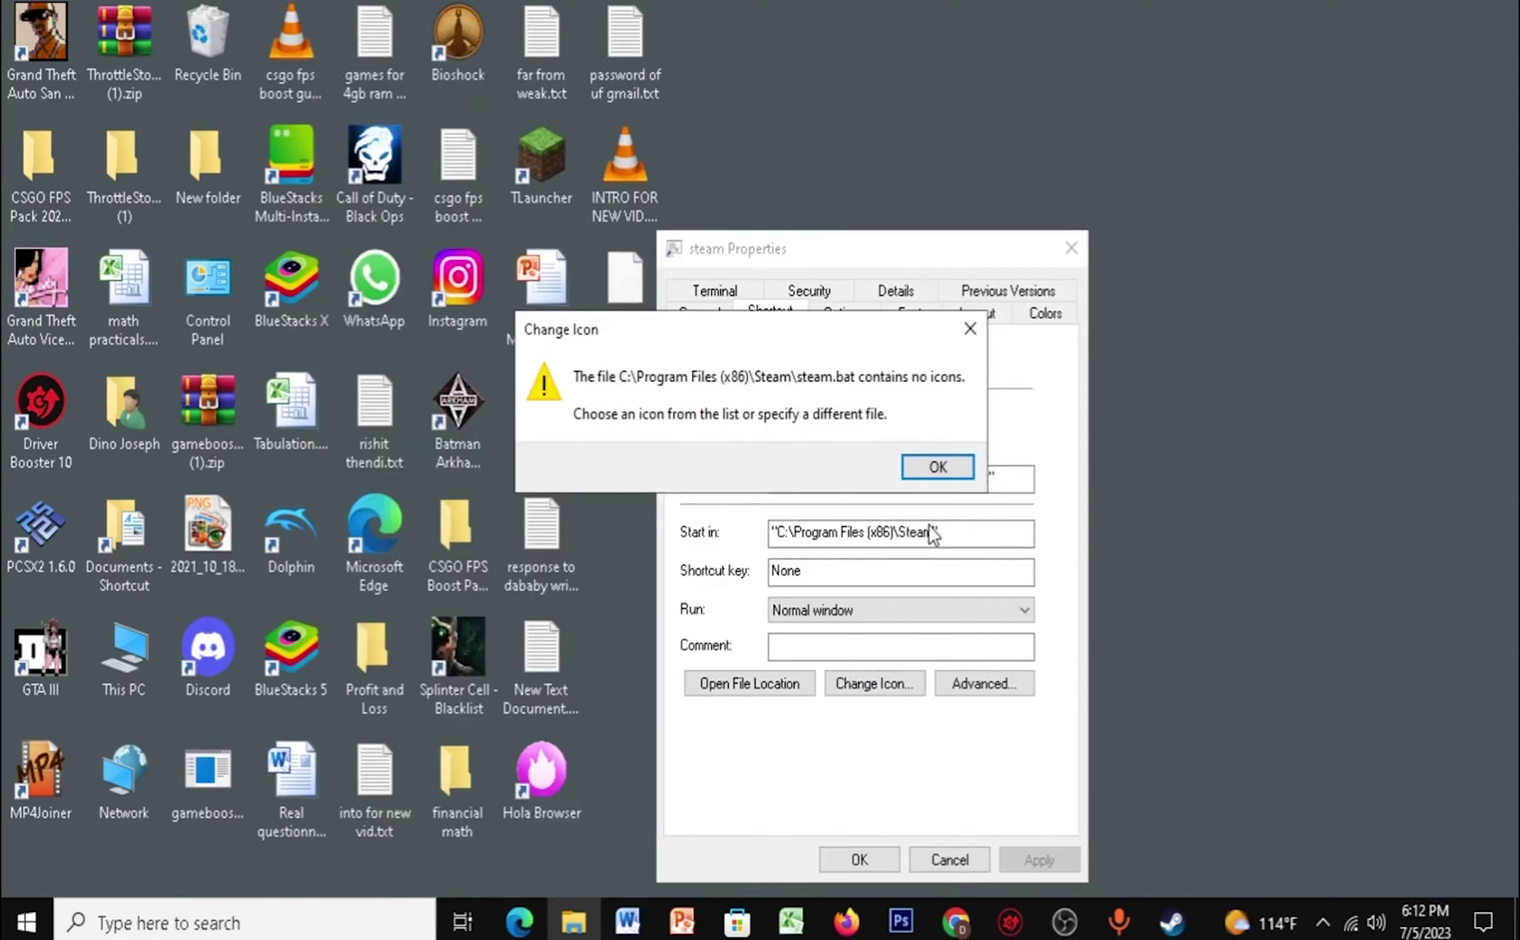
click(947, 466)
click(998, 437)
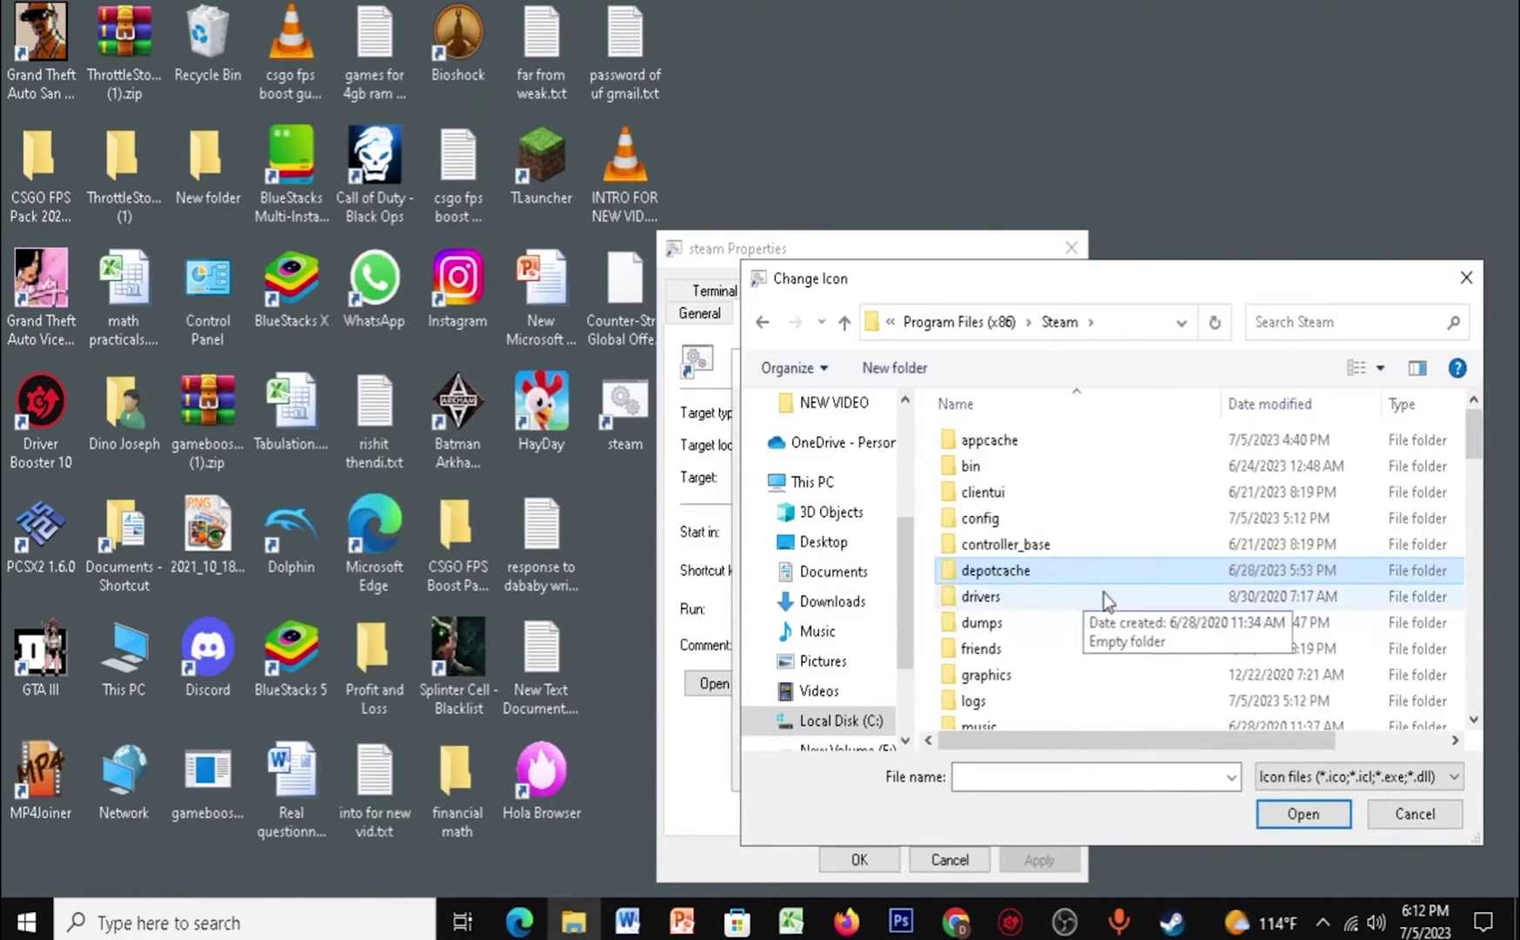
scroll(1084, 610, down, 5)
scroll(1082, 609, down, 5)
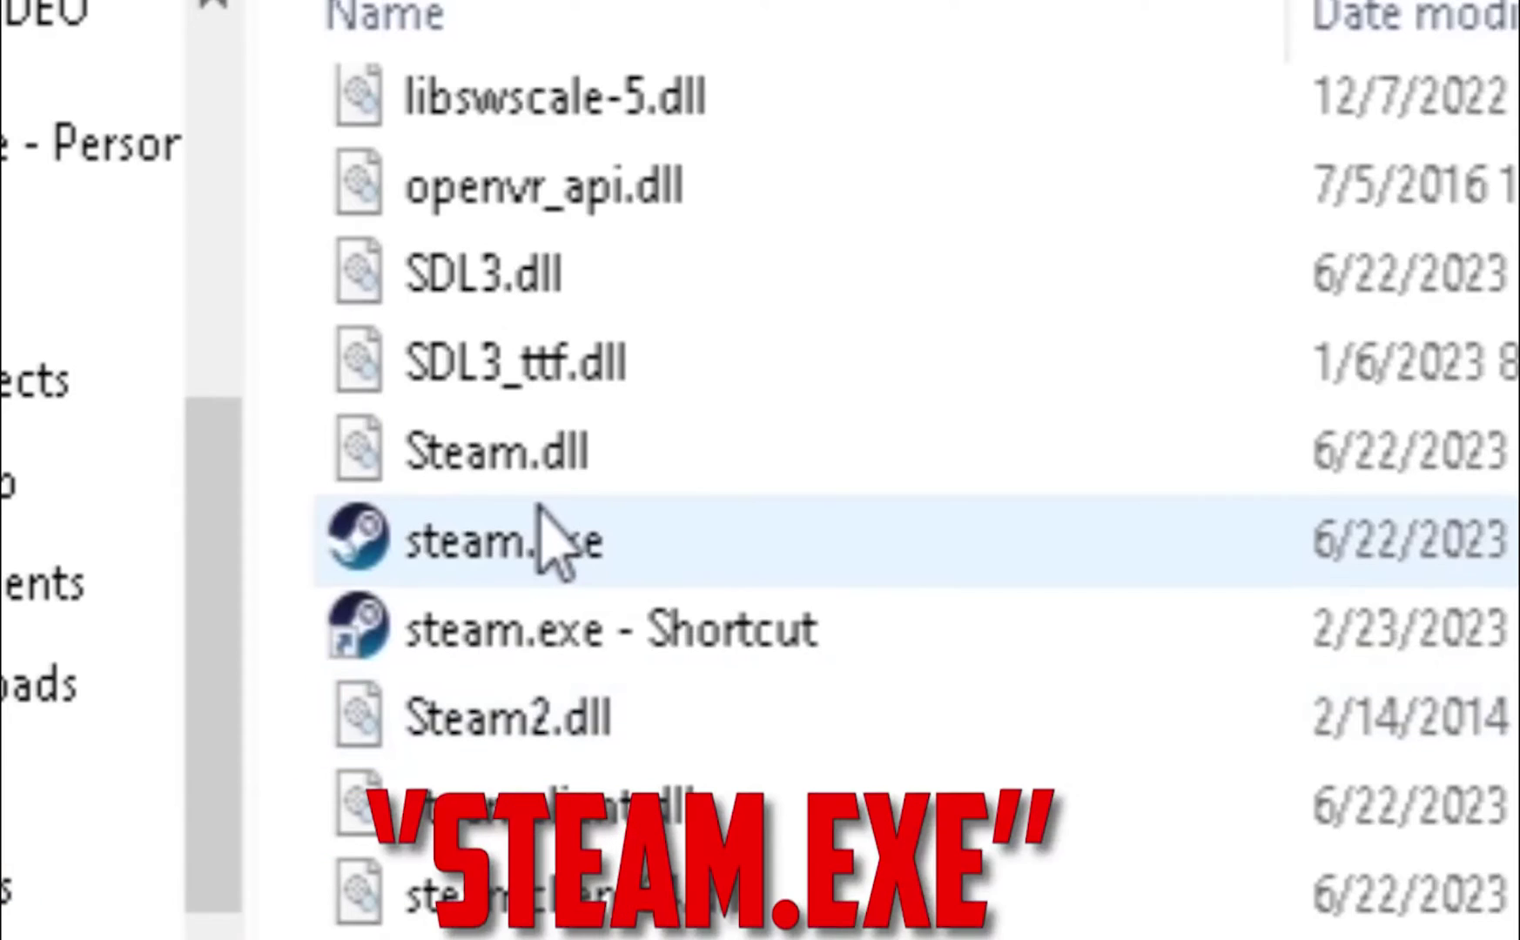
click(1033, 559)
click(1297, 858)
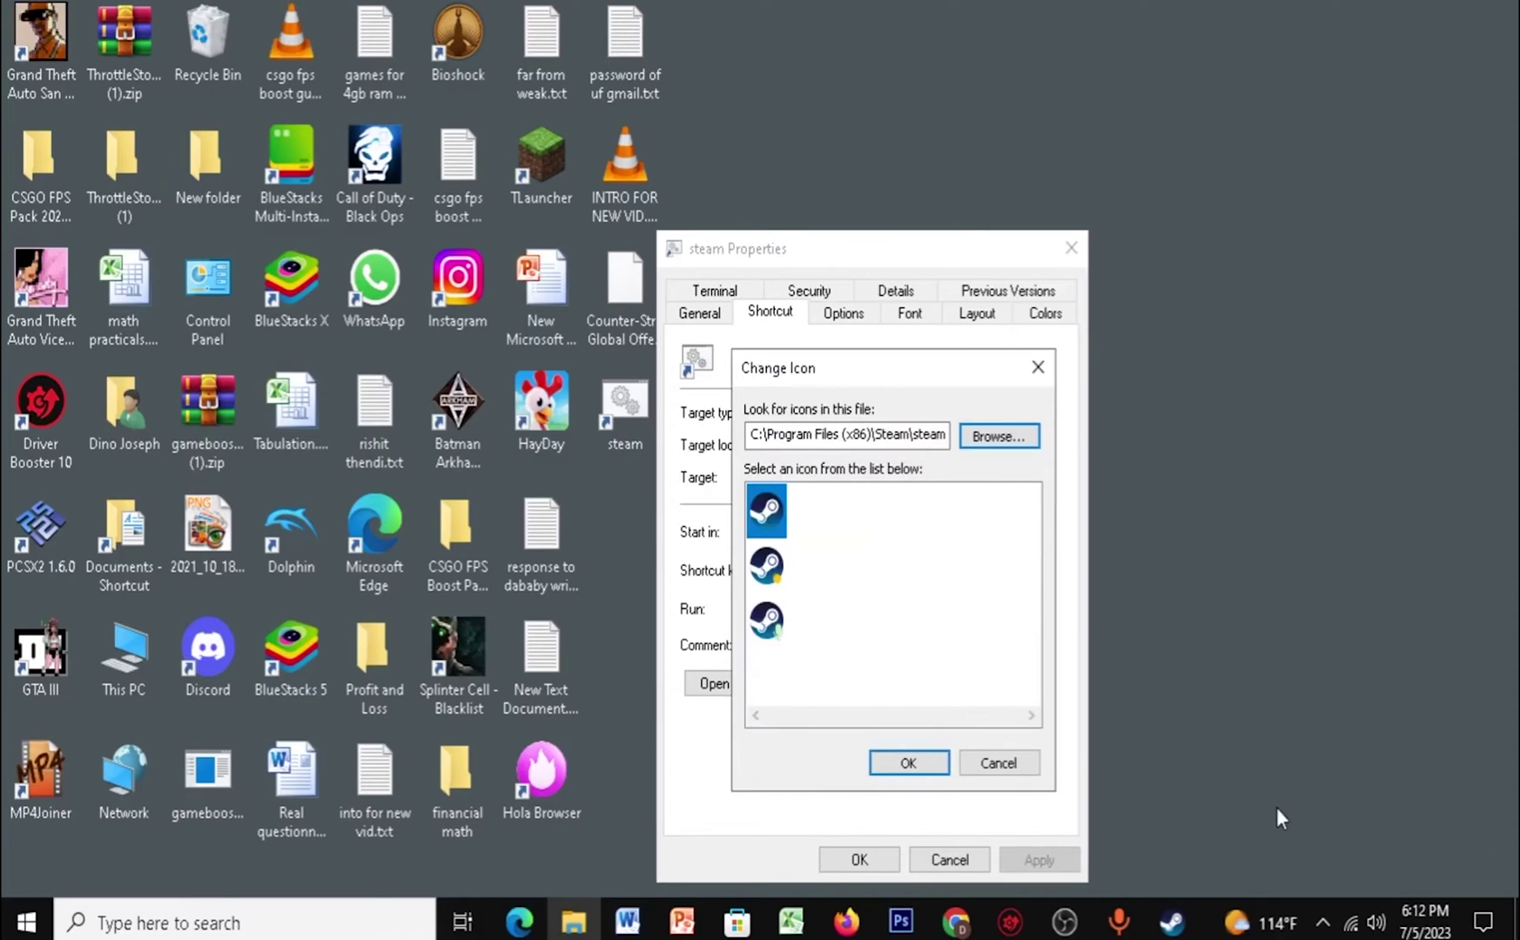
click(910, 765)
click(1039, 859)
click(862, 859)
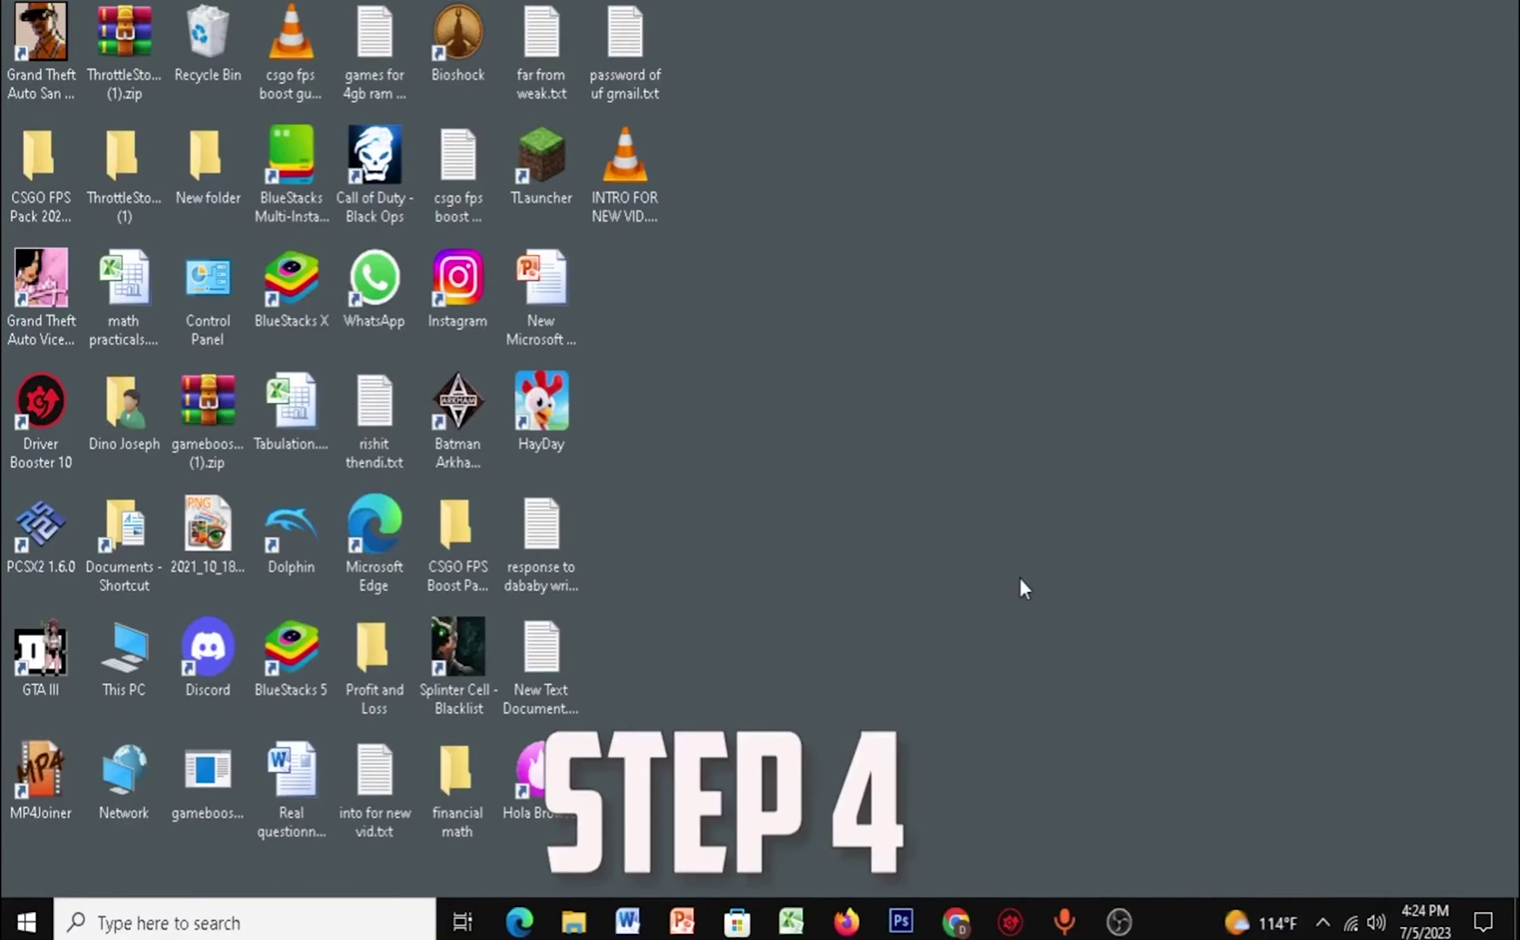
Step: Search Windows for background app and open the Background apps privacy settings
key(super)
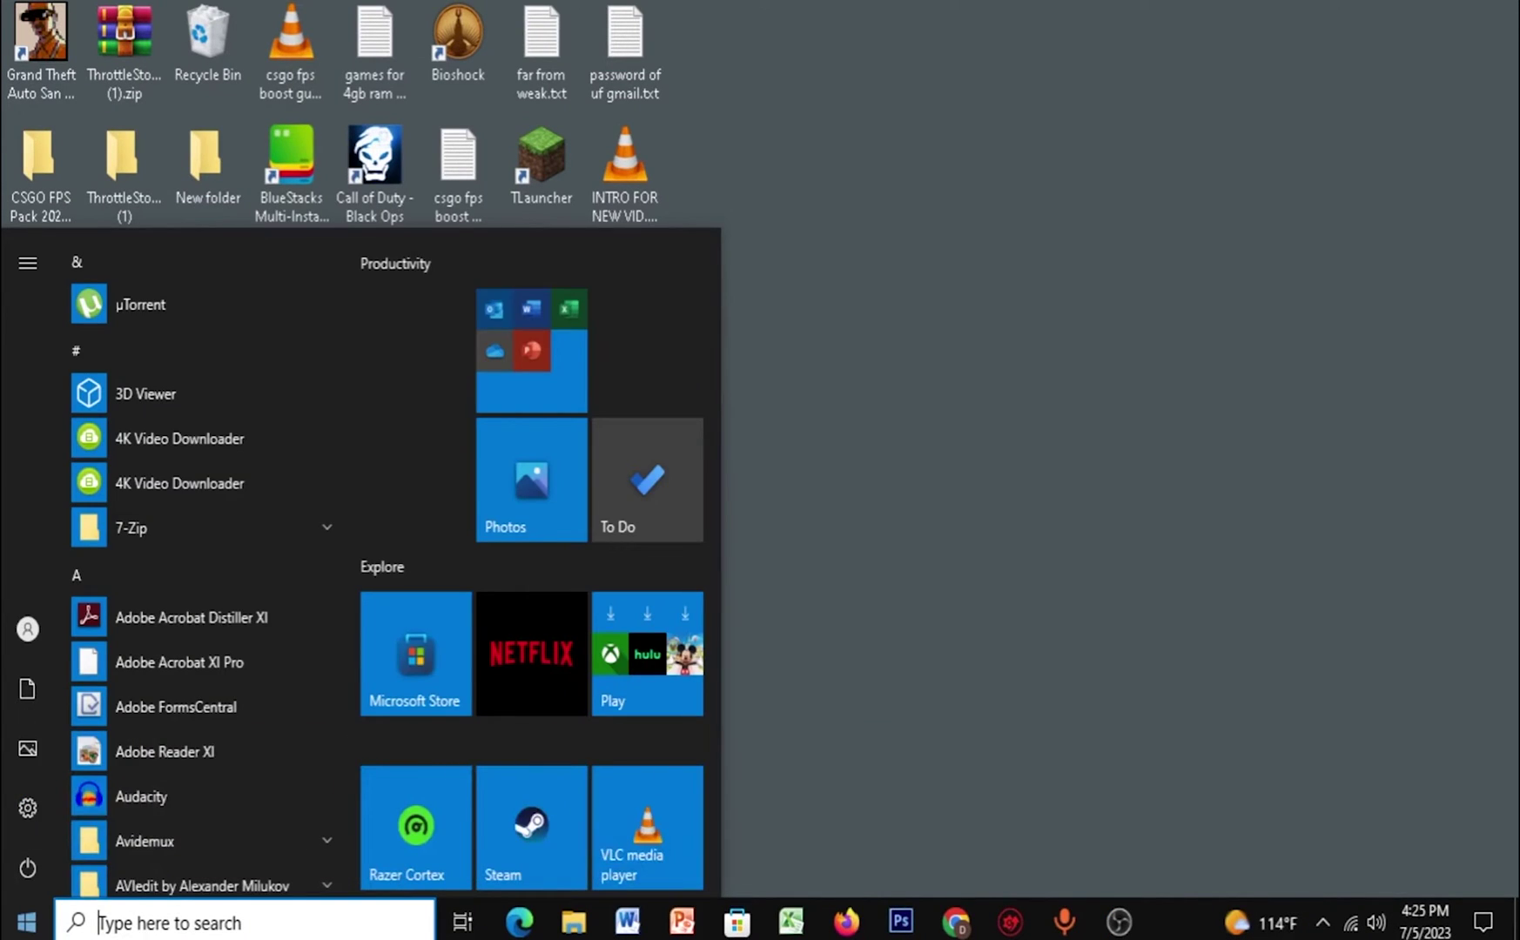
text(background app)
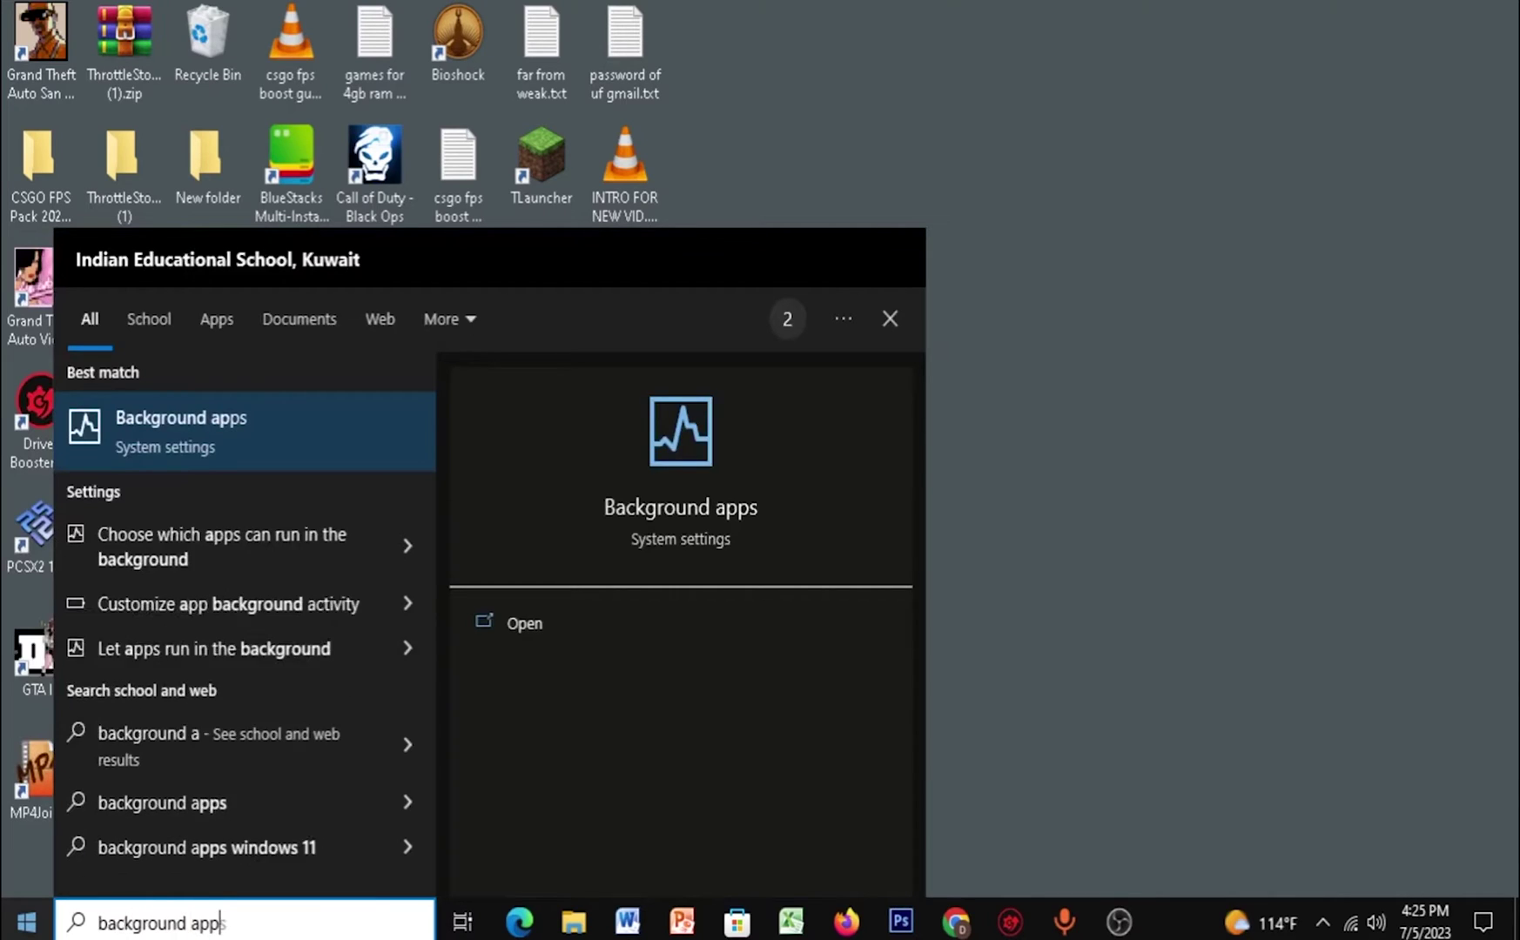
key(Return)
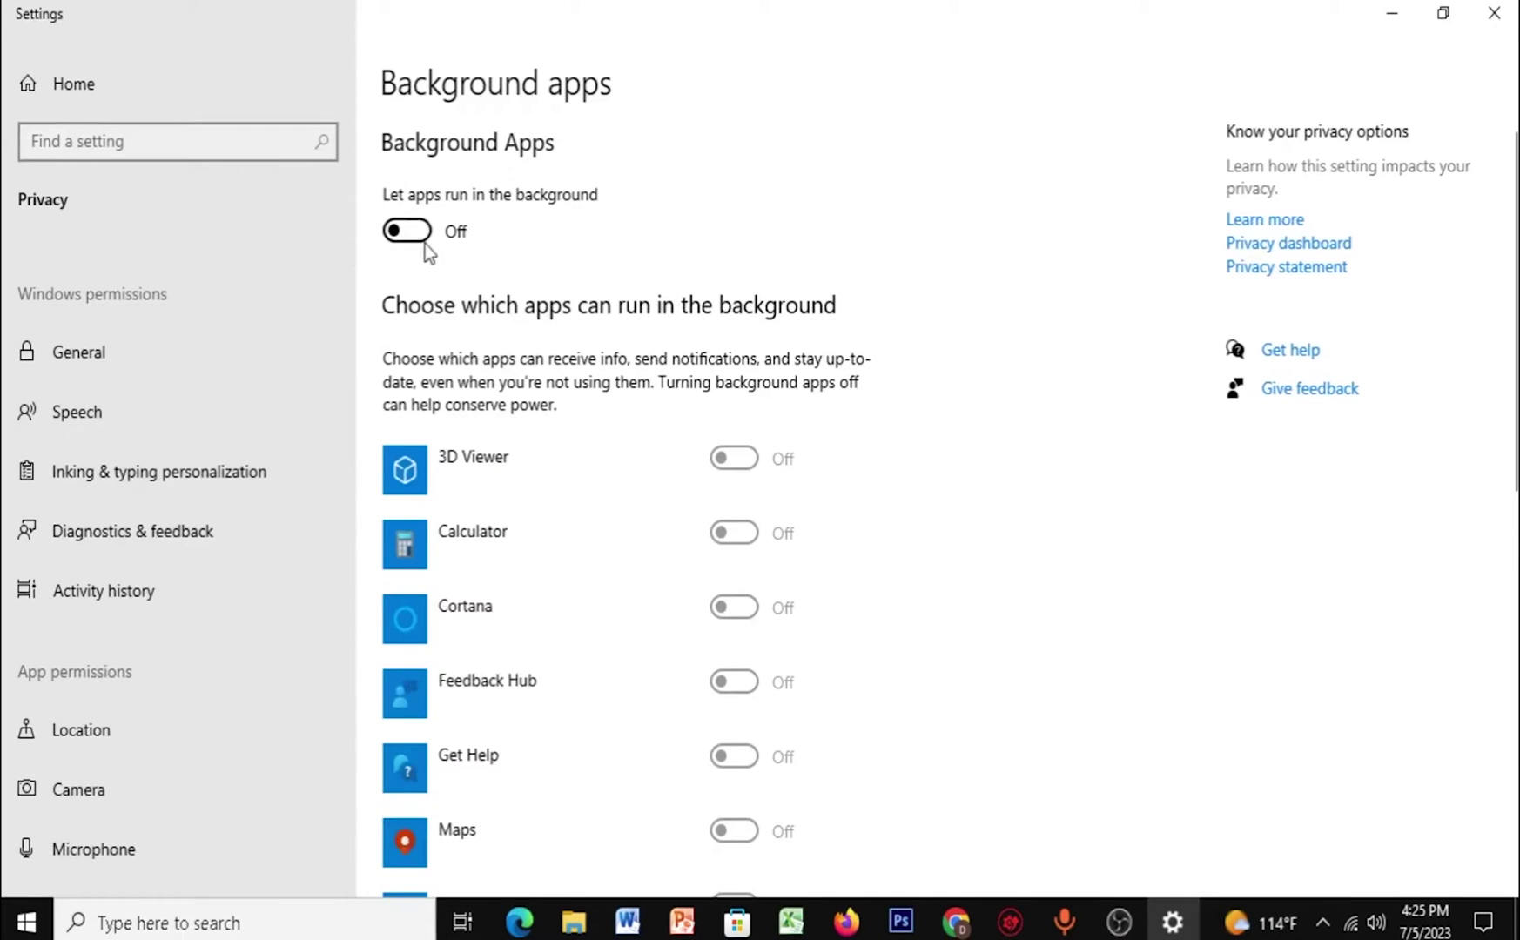
Step: Go through the General, Speech, Inking & typing personalization and Notifications privacy pages and open the device's notification access option
click(80, 353)
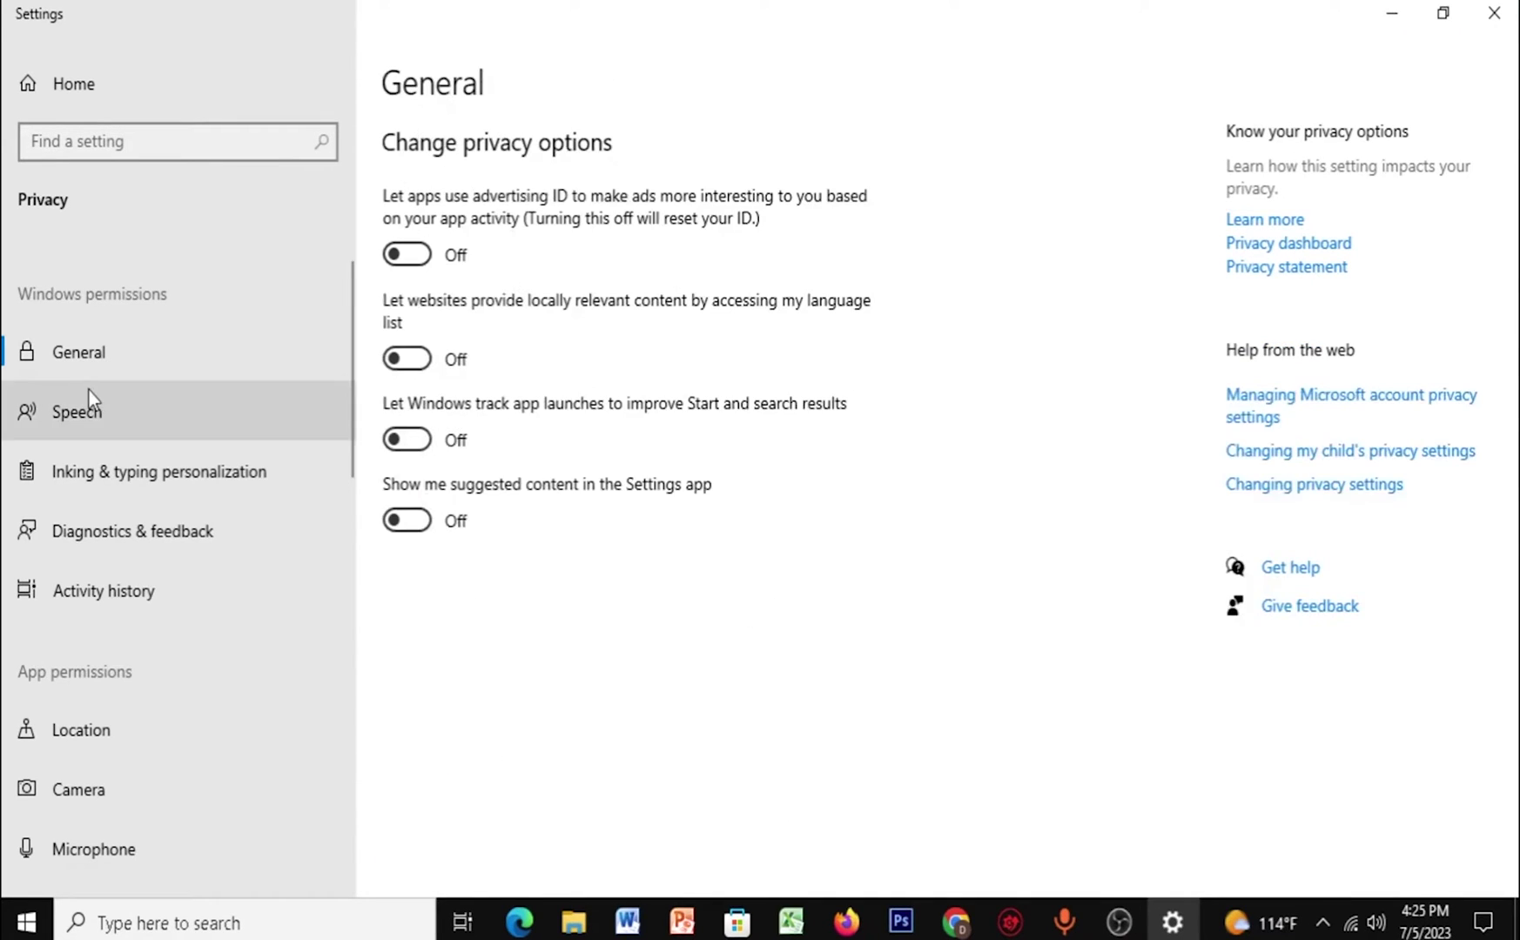
click(177, 428)
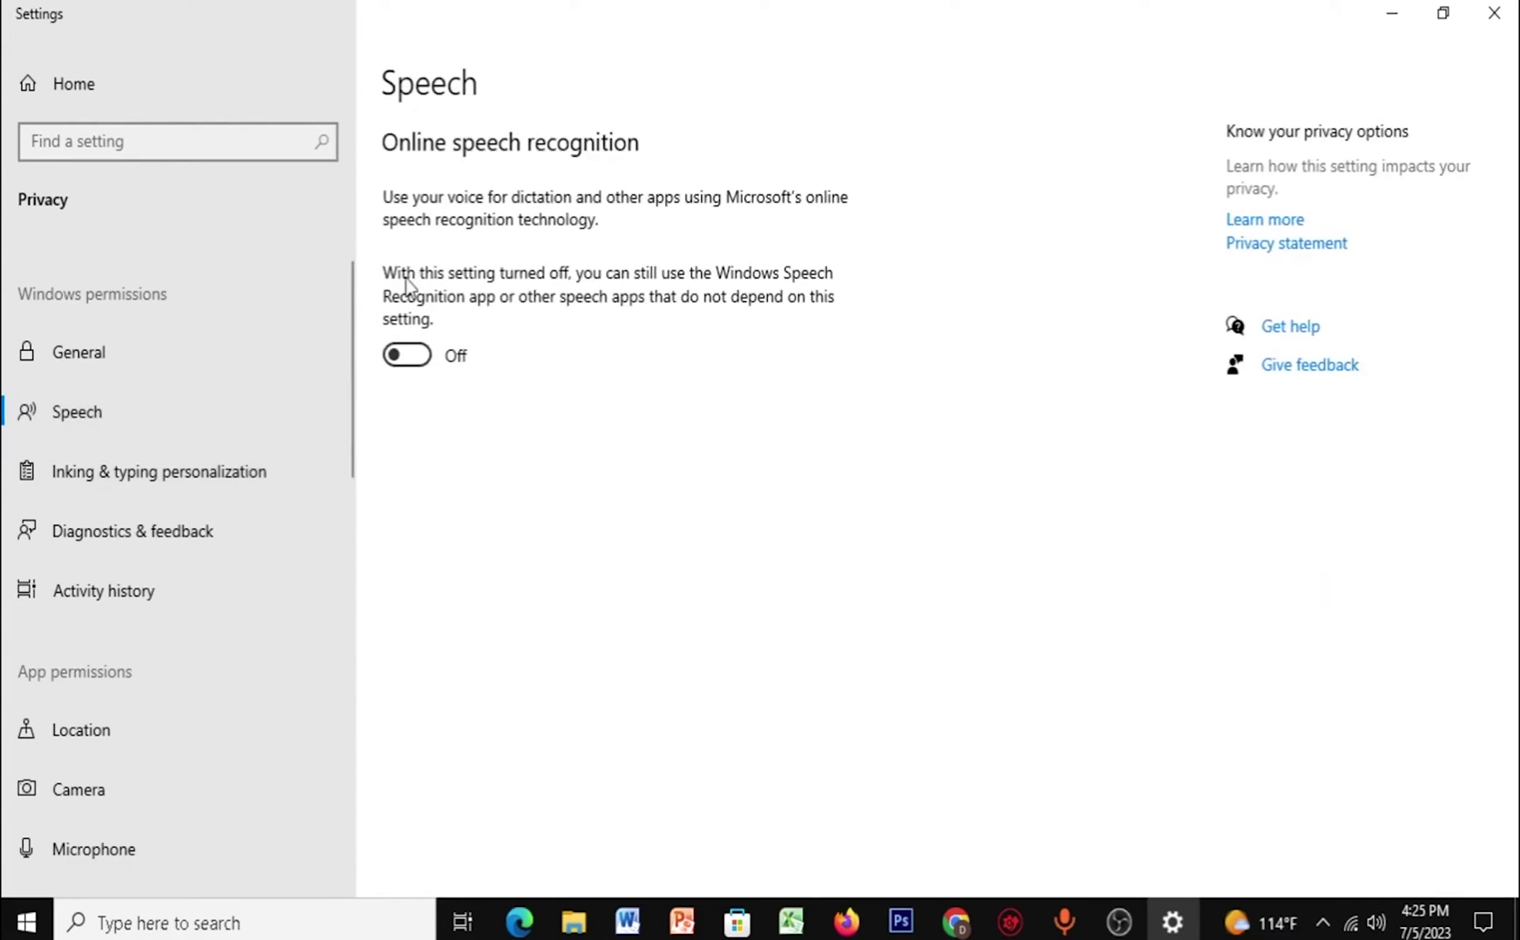
click(245, 487)
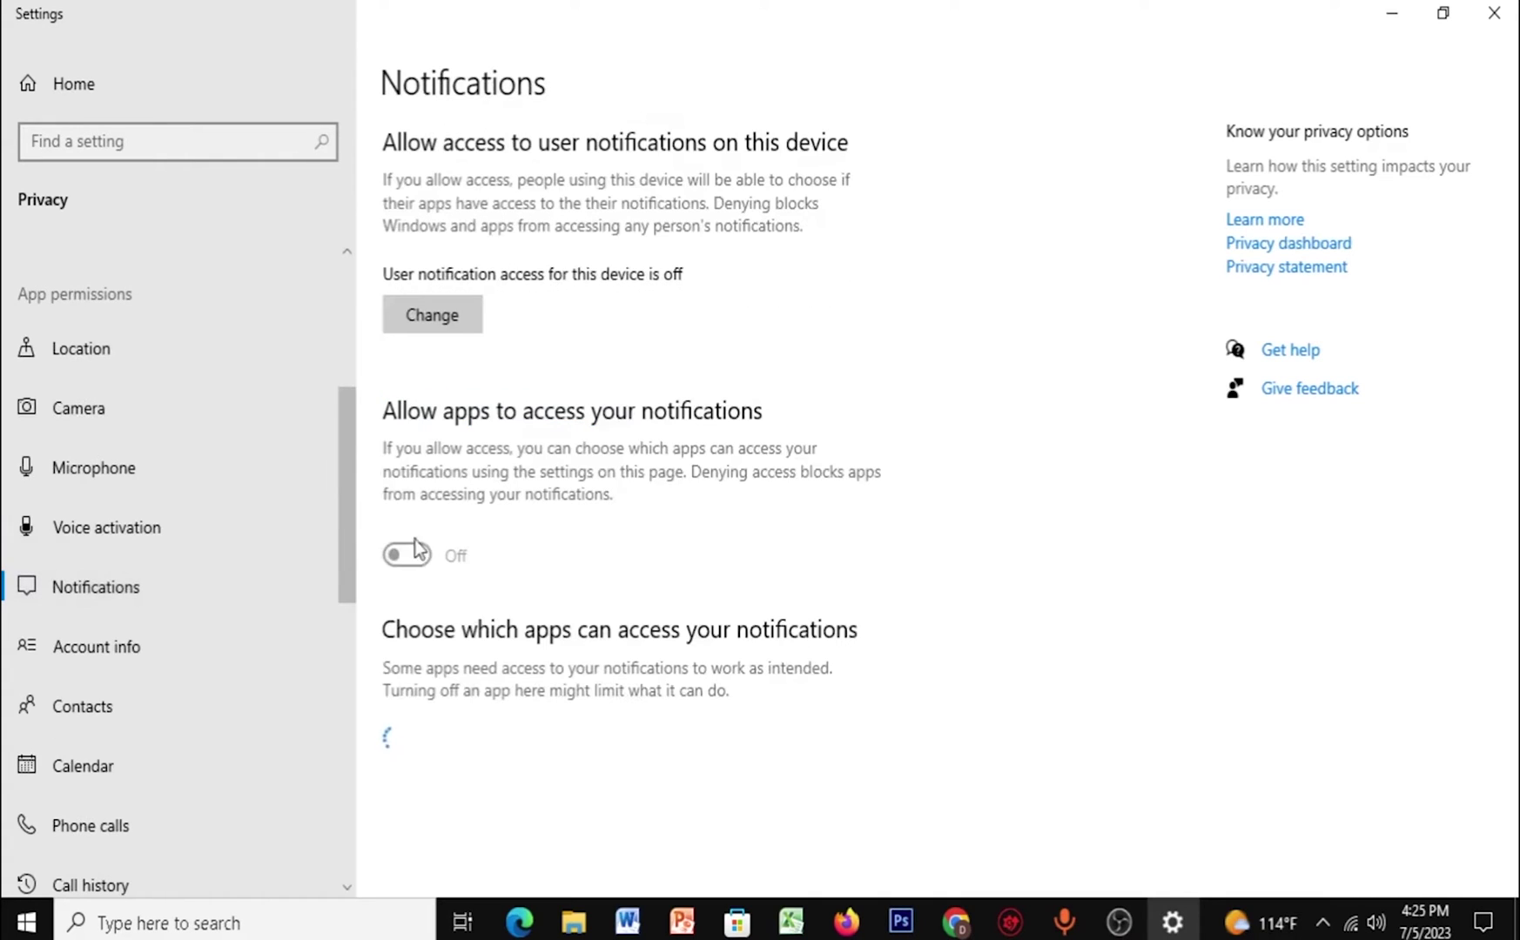
click(460, 324)
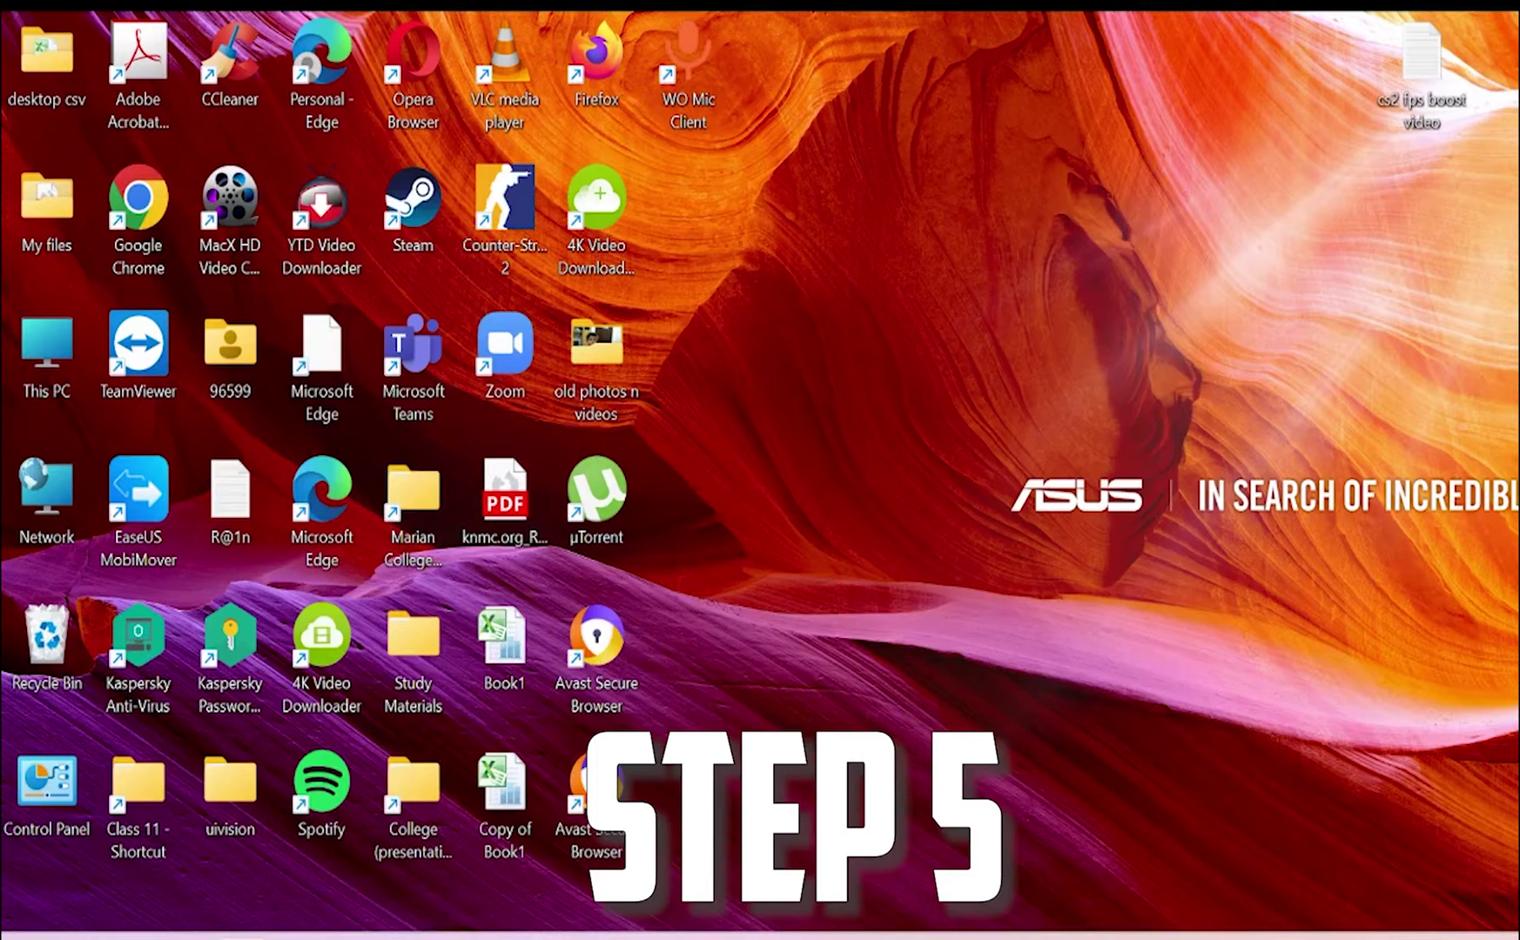
Step: Open the Windows Graphics settings and start browsing for a desktop app to add
key(super+s)
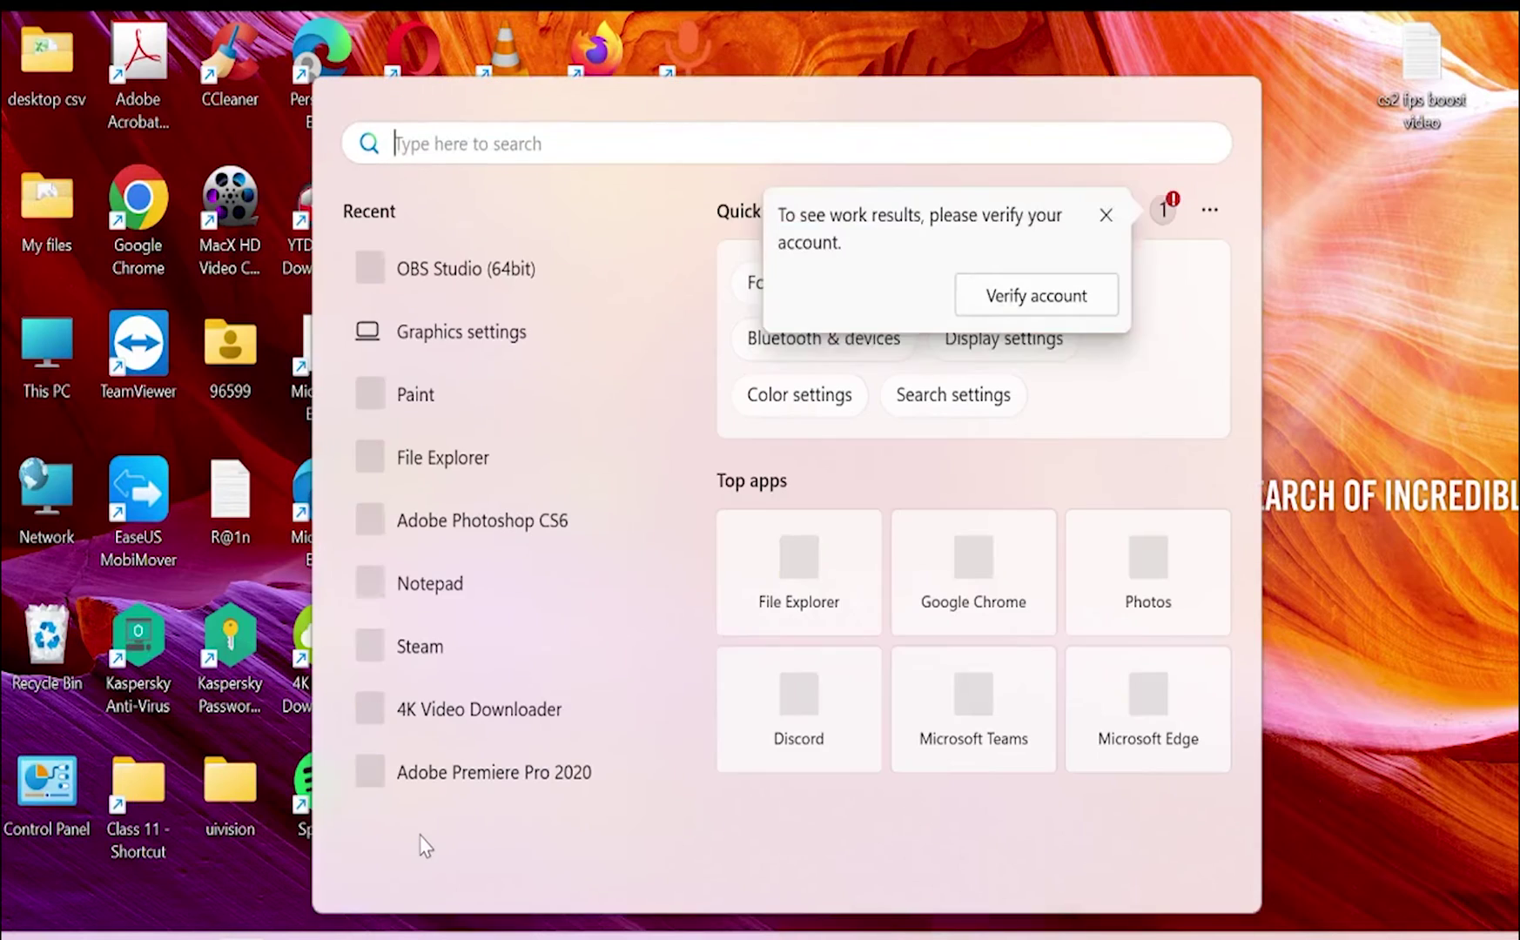
text(graphic)
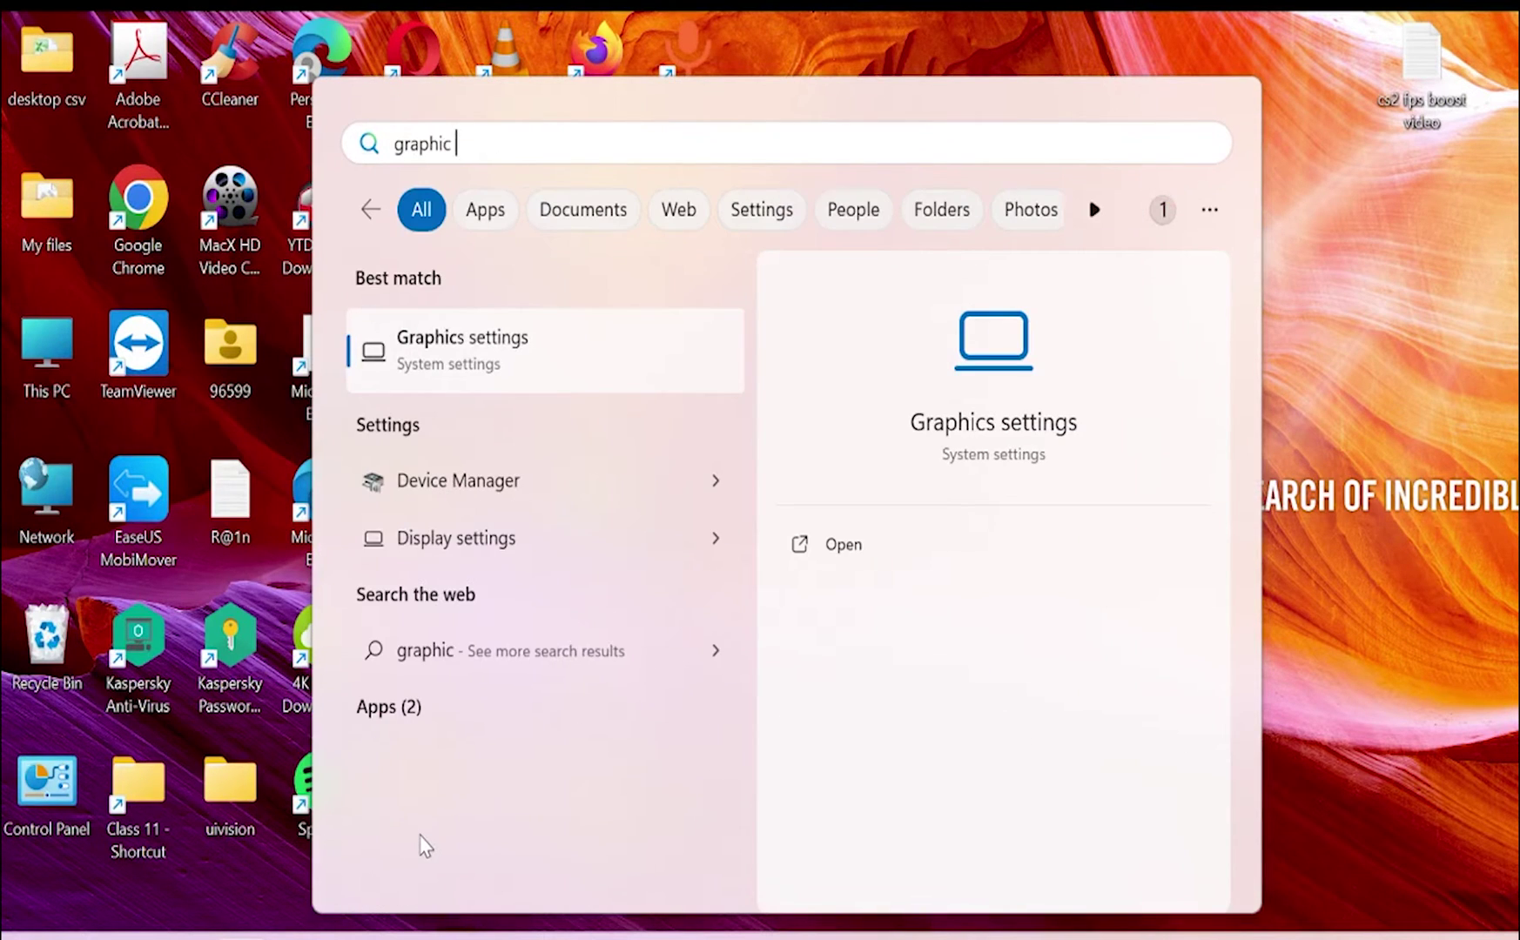
click(457, 537)
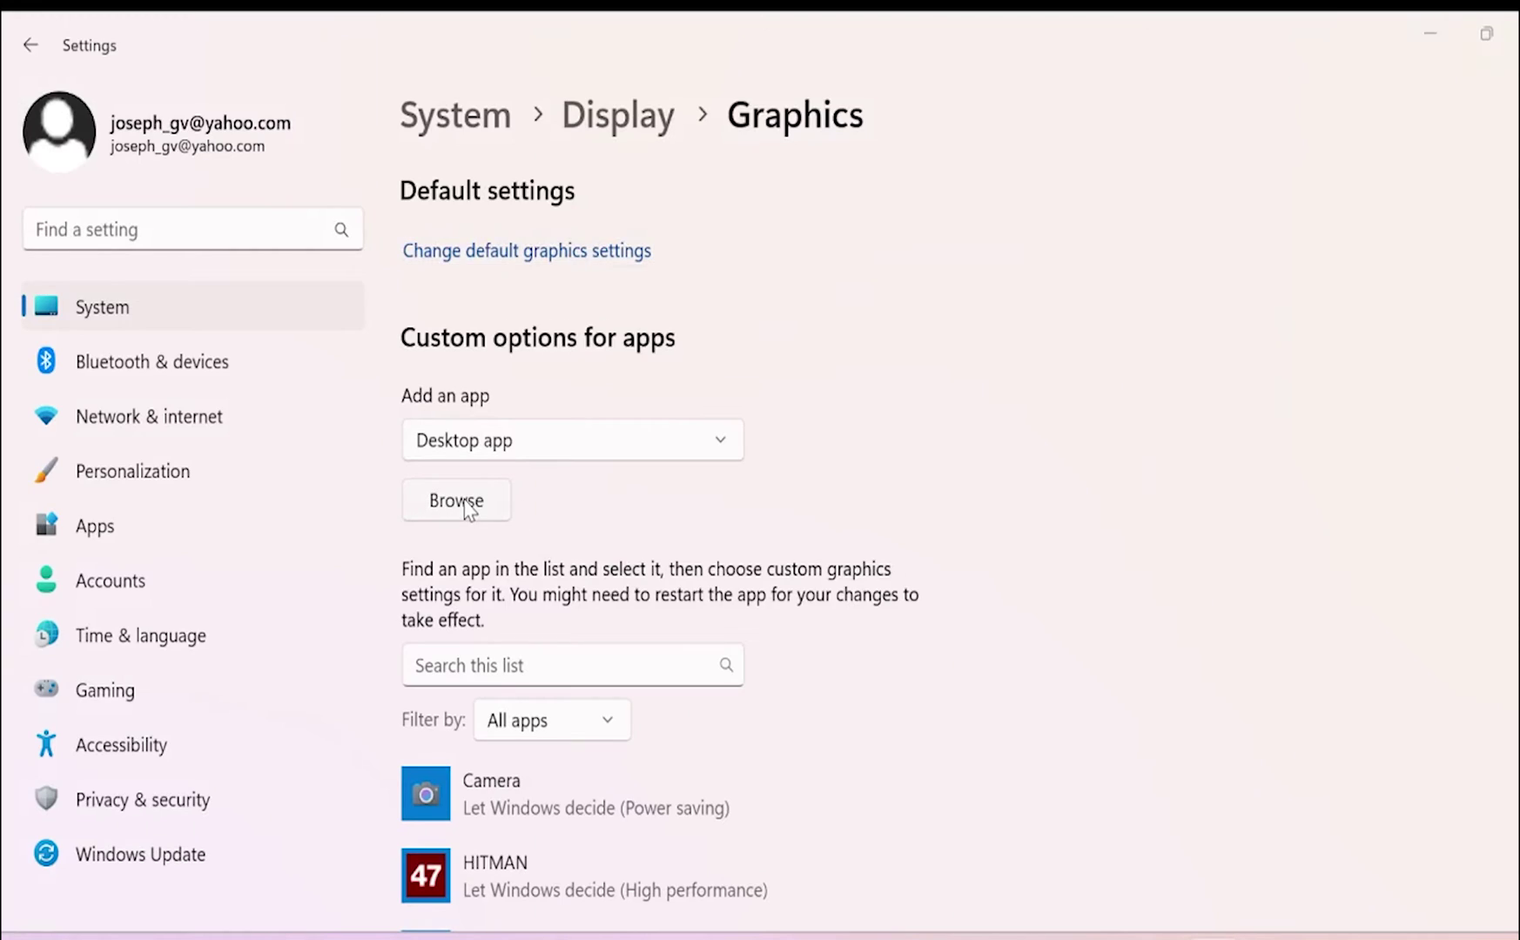
click(466, 505)
Step: Add cs2 from Steam's steamapps\common\Counter-Strike Global Offensive\game\bin\win64 folder to the apps with custom graphics options
drag(767, 266, 793, 393)
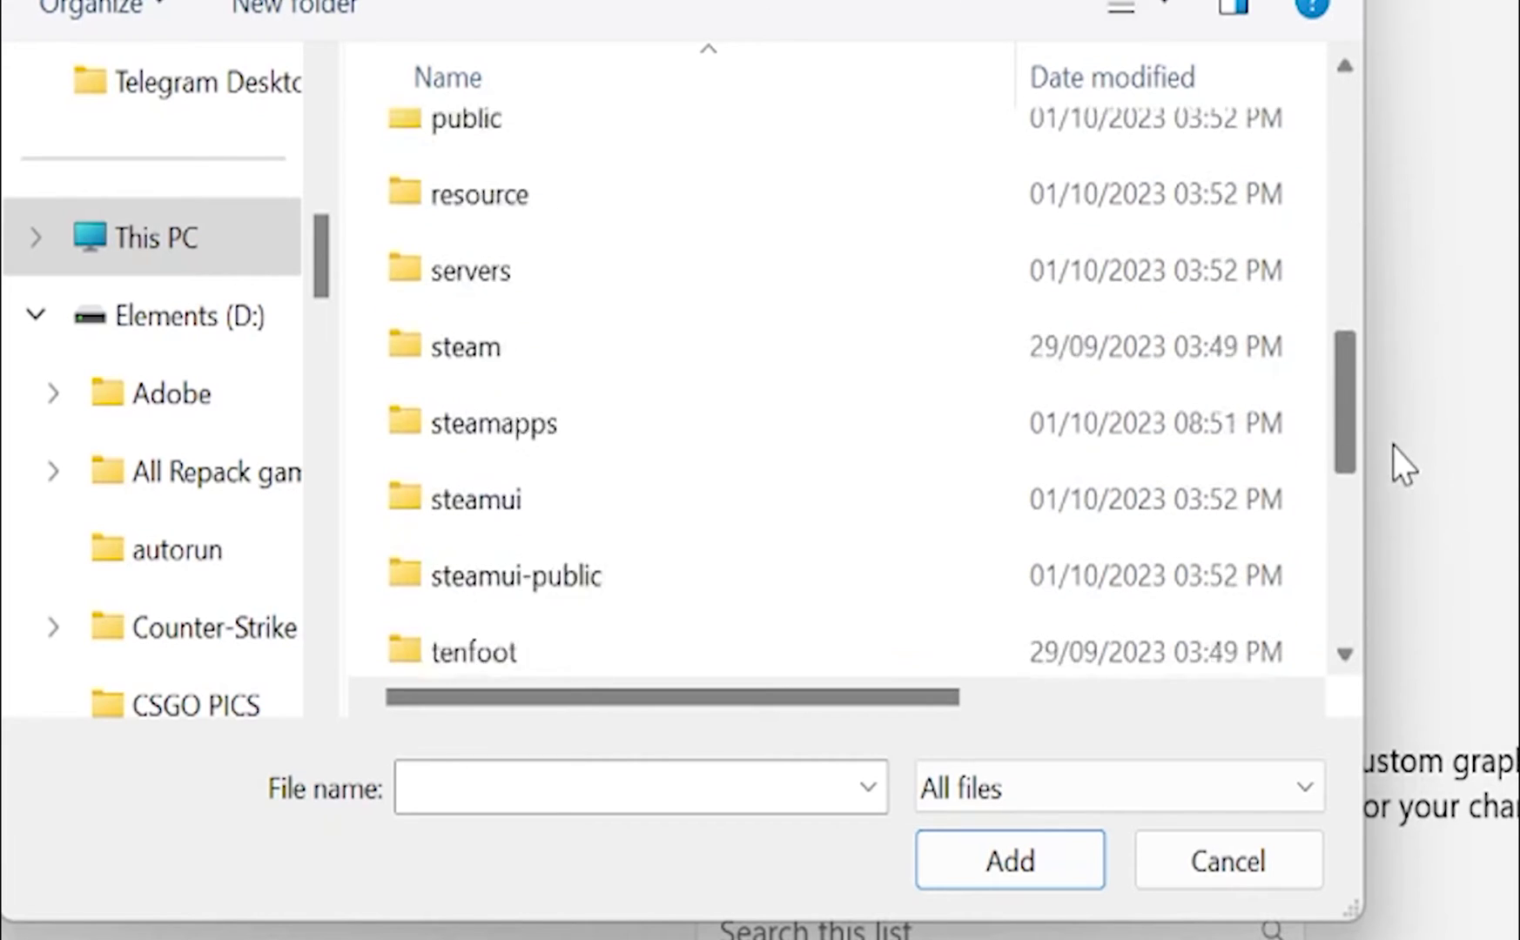
scroll(1312, 428, down, 1)
double_click(604, 234)
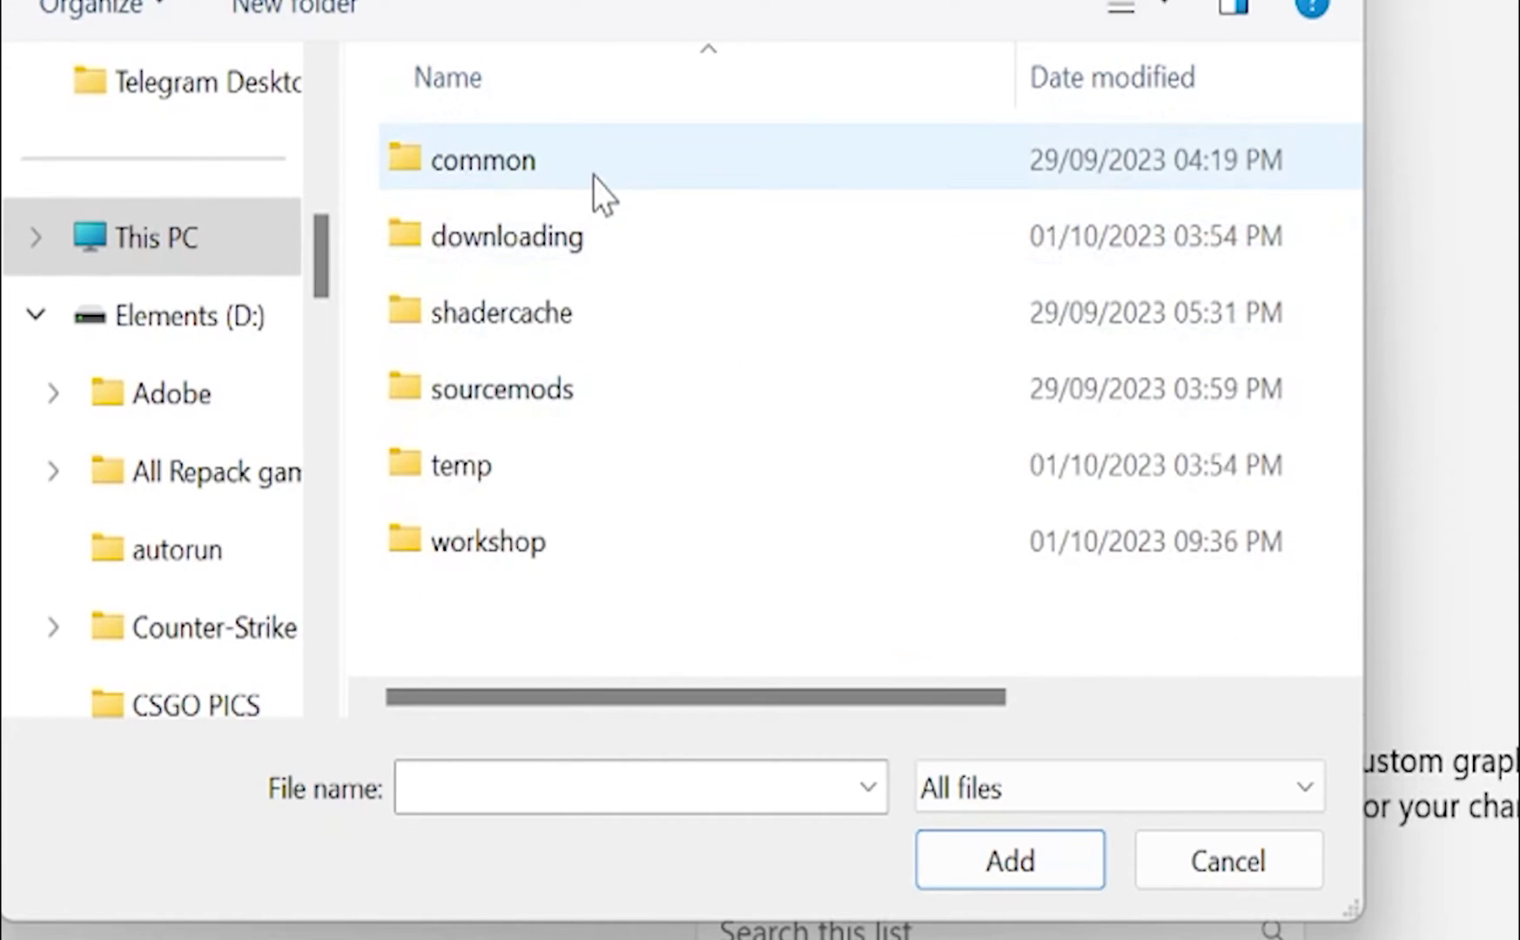
double_click(595, 179)
double_click(594, 179)
double_click(562, 248)
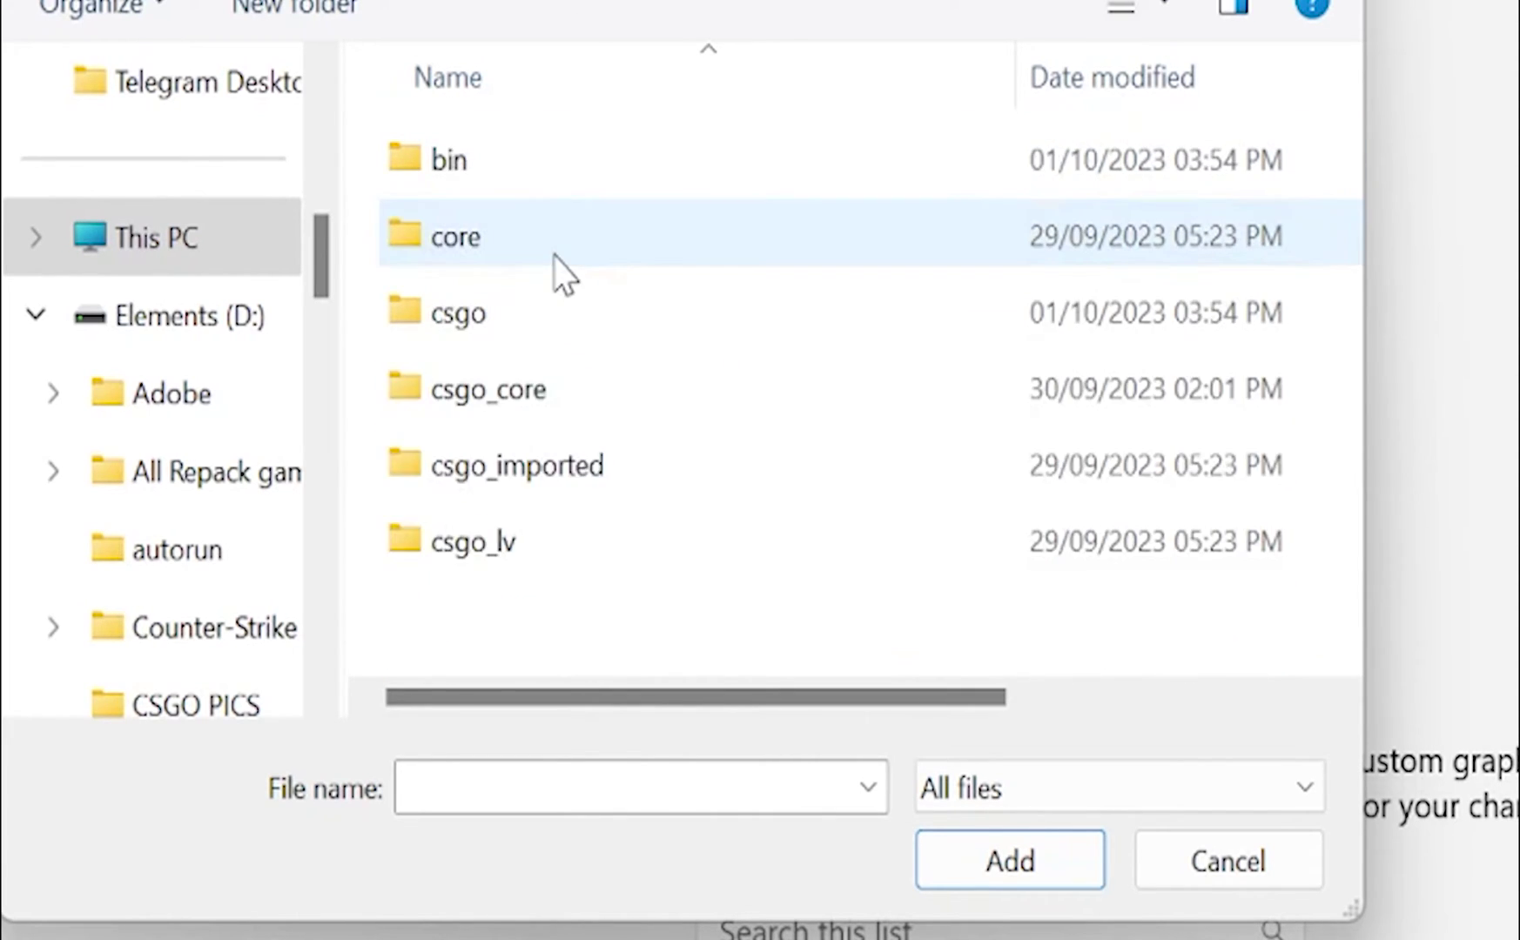
double_click(538, 173)
double_click(539, 174)
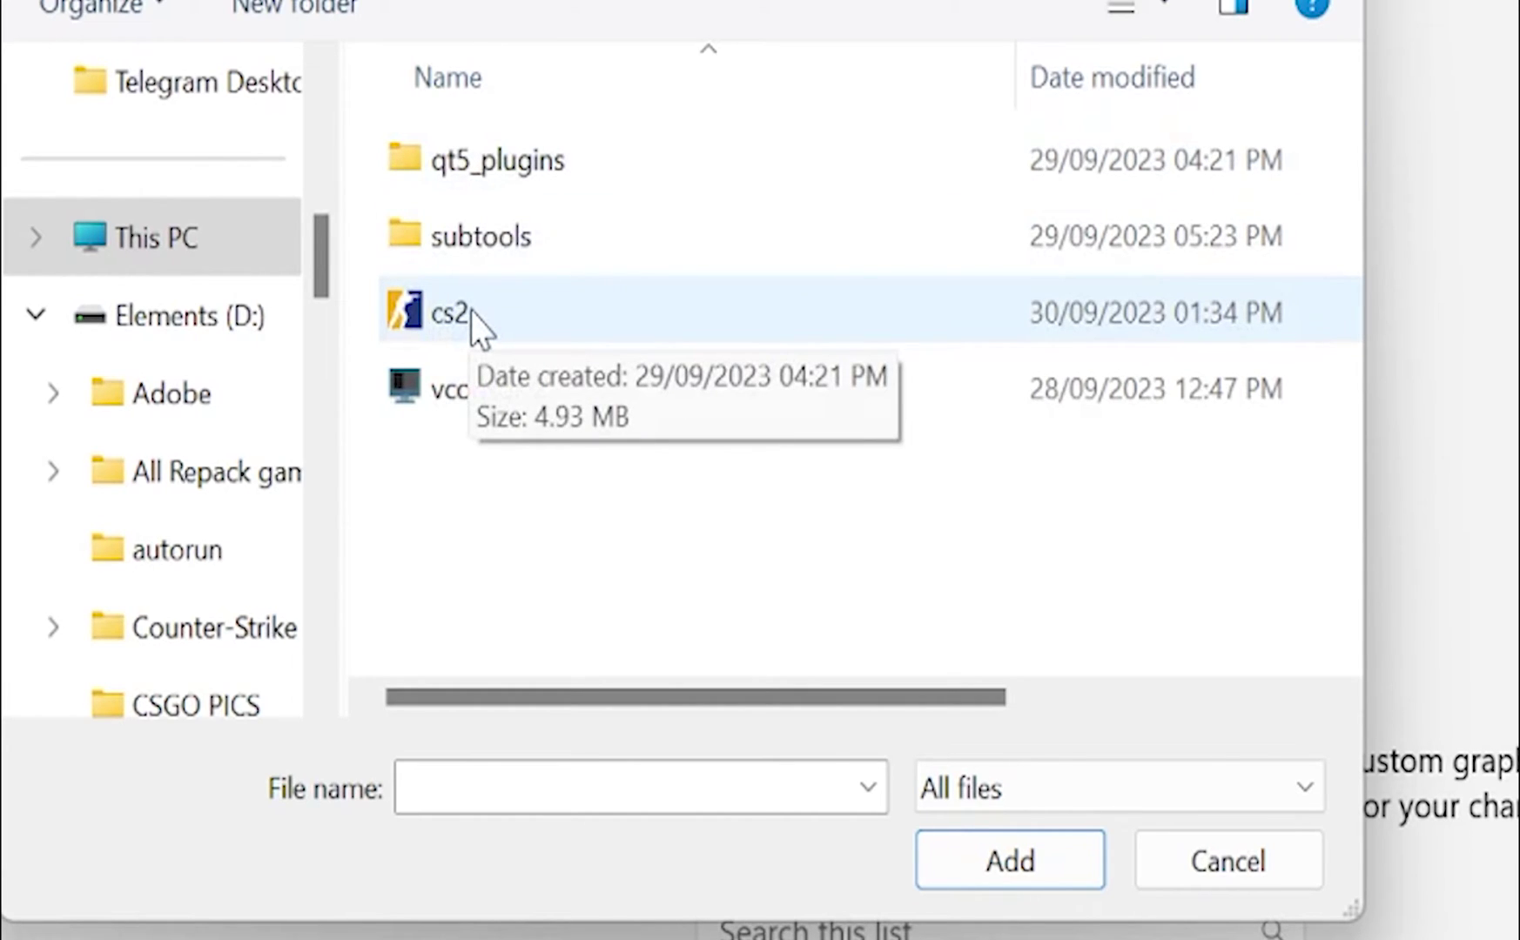
click(477, 326)
click(1007, 858)
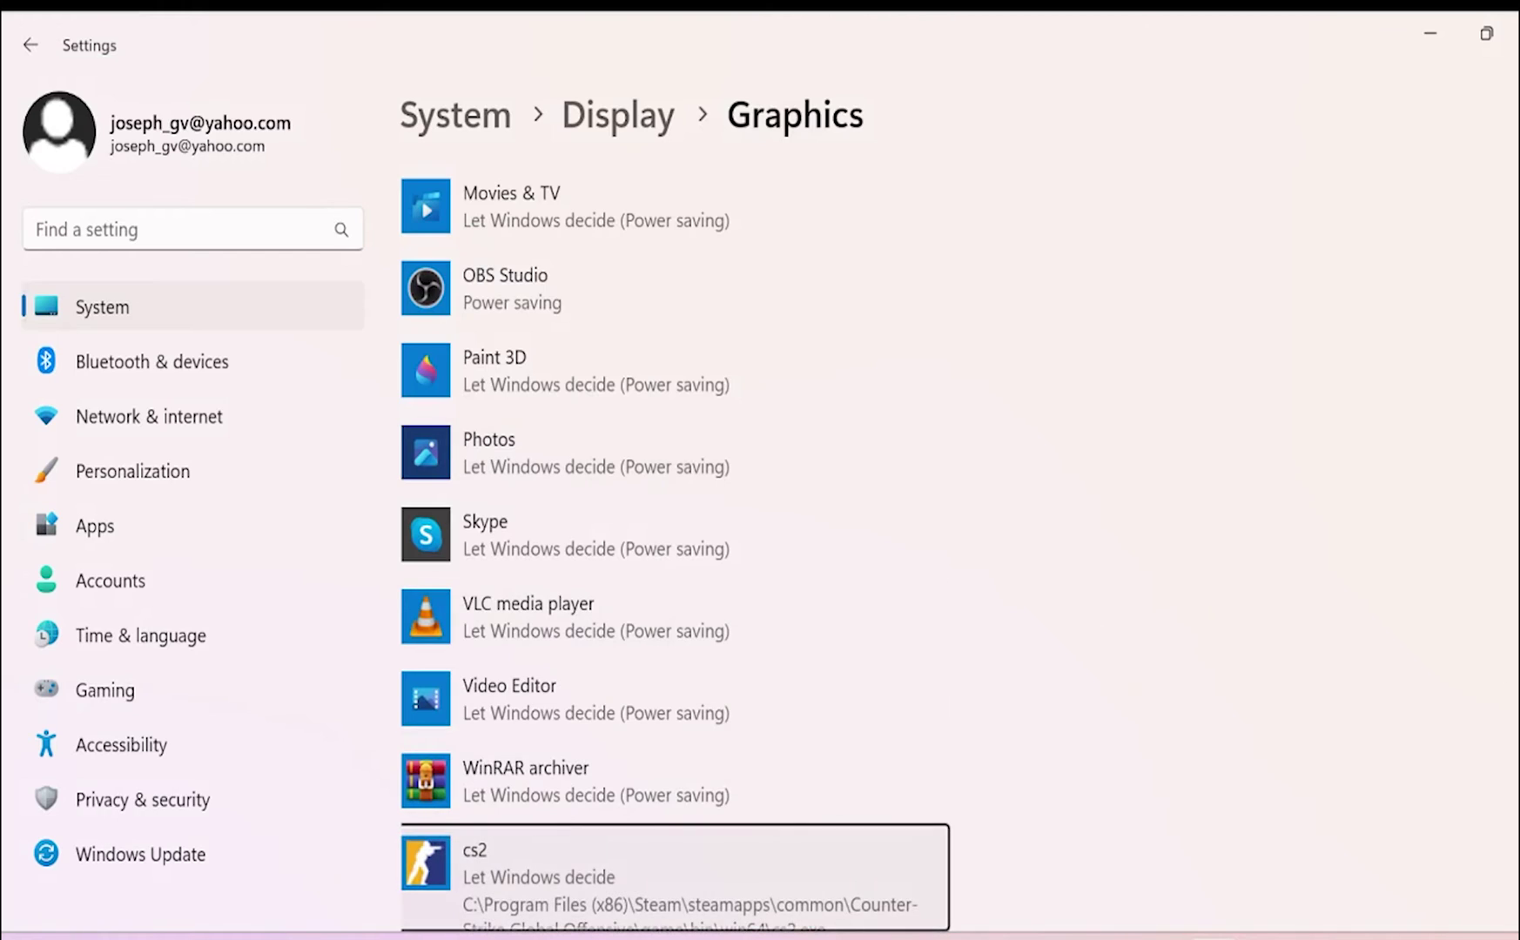
Step: Set the graphics preference of cs2 to High performance and save it
scroll(675, 610, down, 3)
click(778, 677)
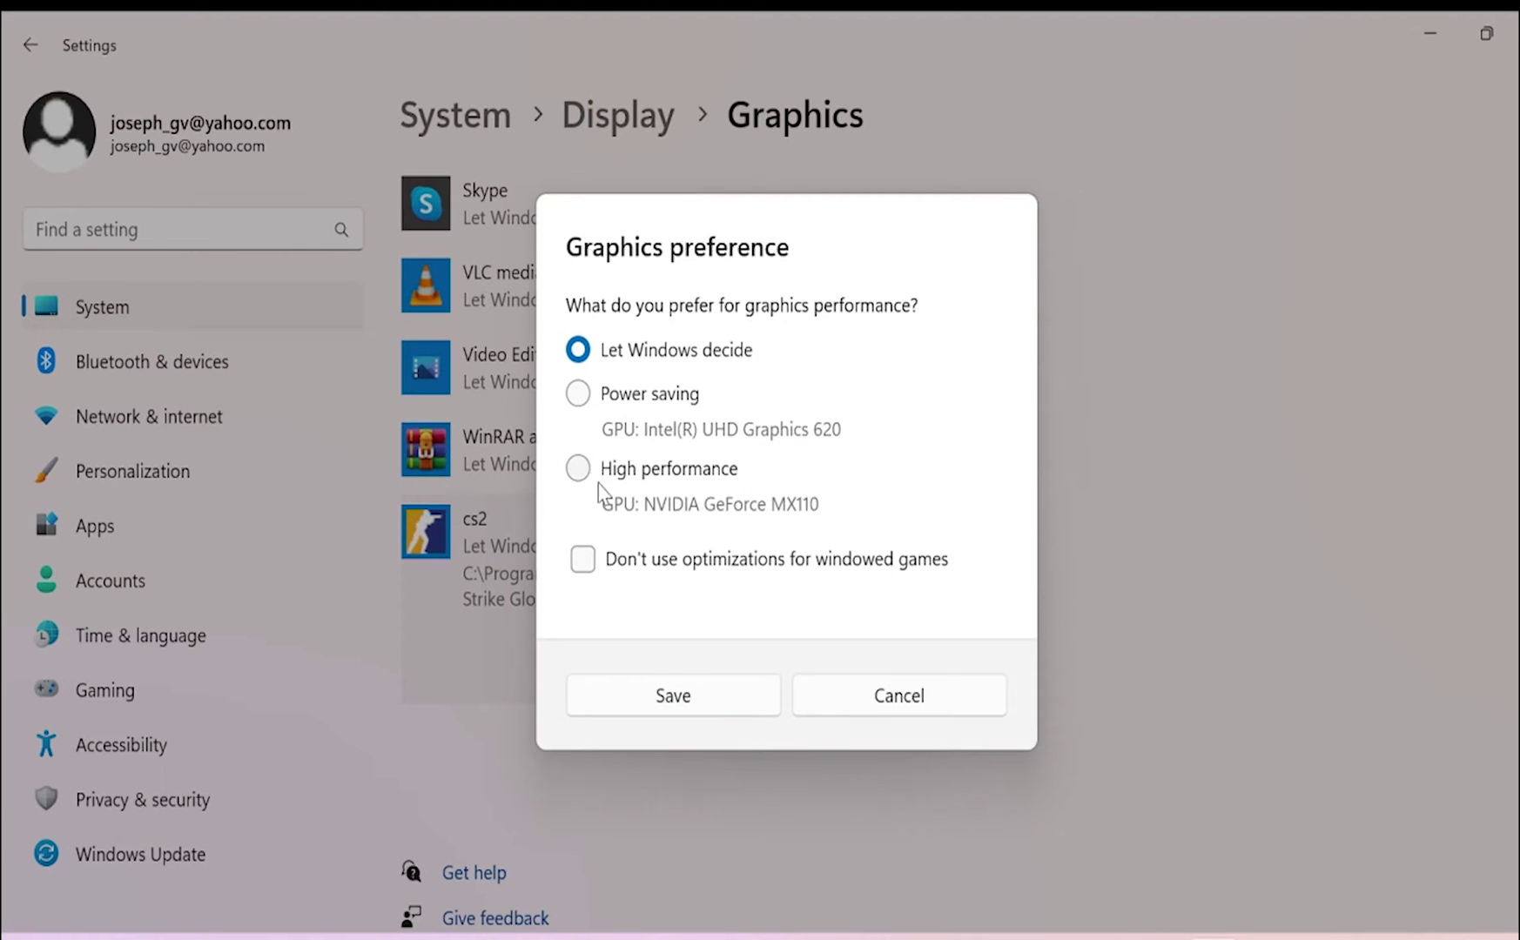
click(698, 704)
Step: Find the Game Mode setting, turn Game Mode on and search the settings for game bar
click(151, 232)
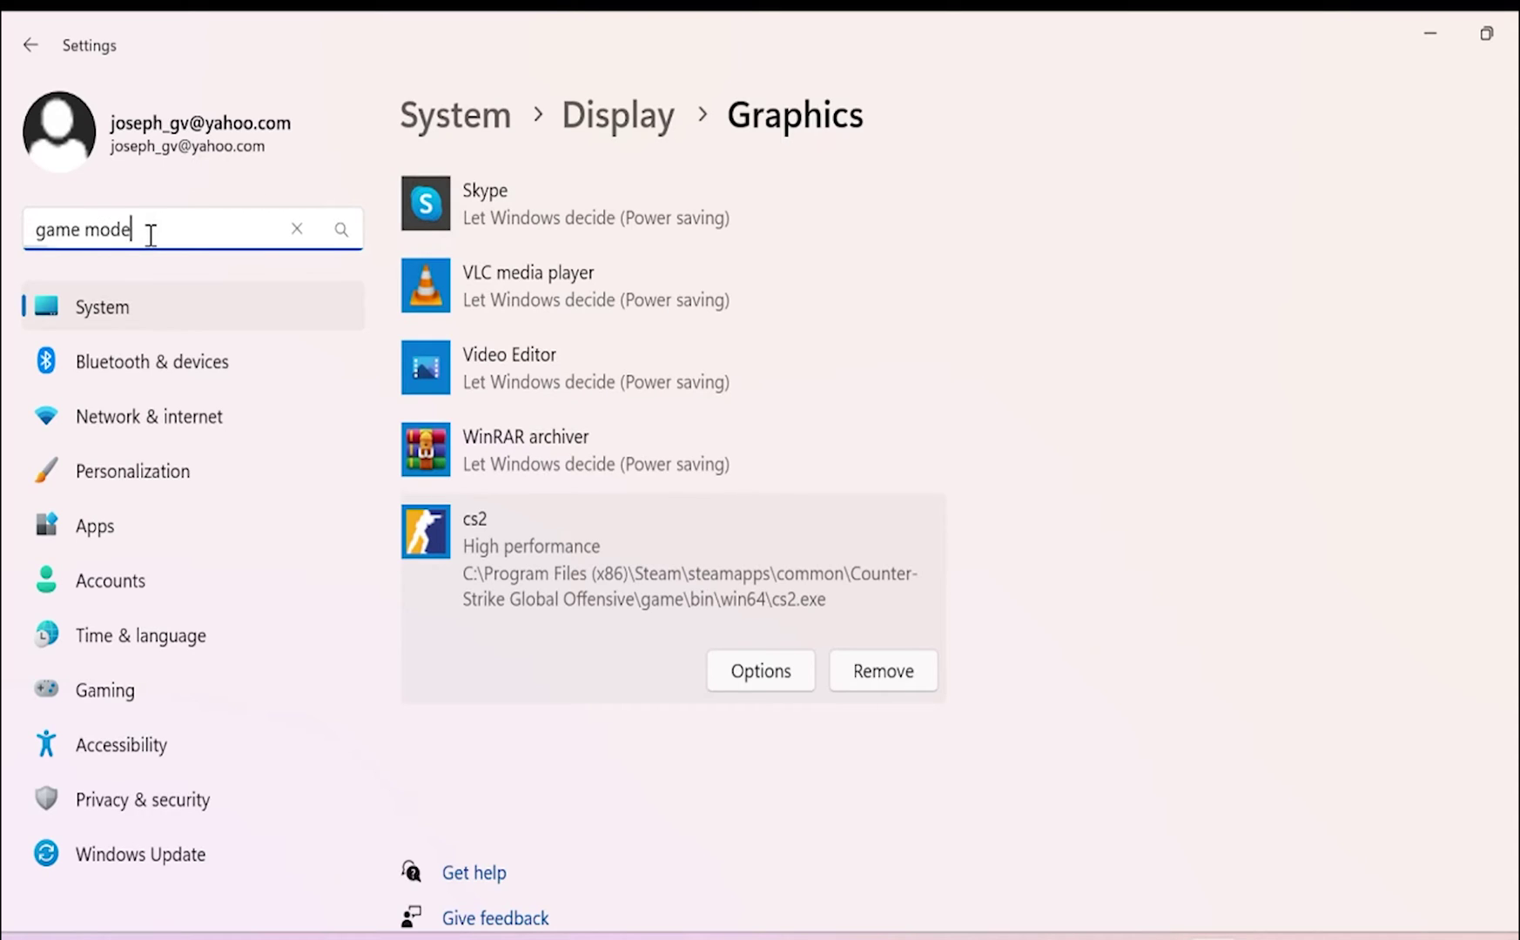
key(Return)
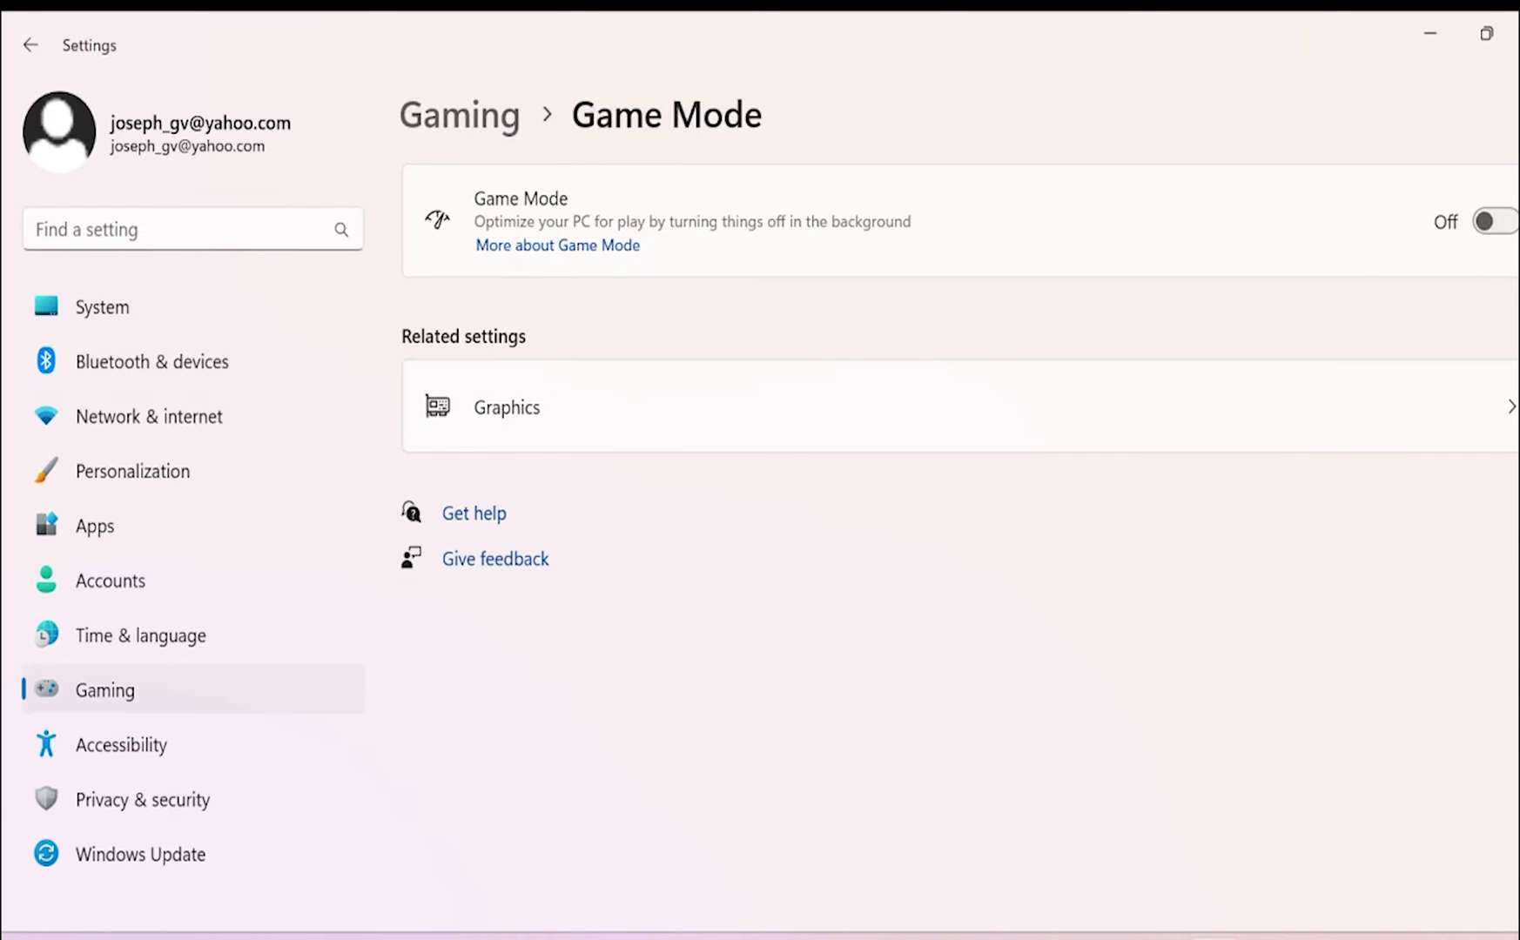
text(game bar)
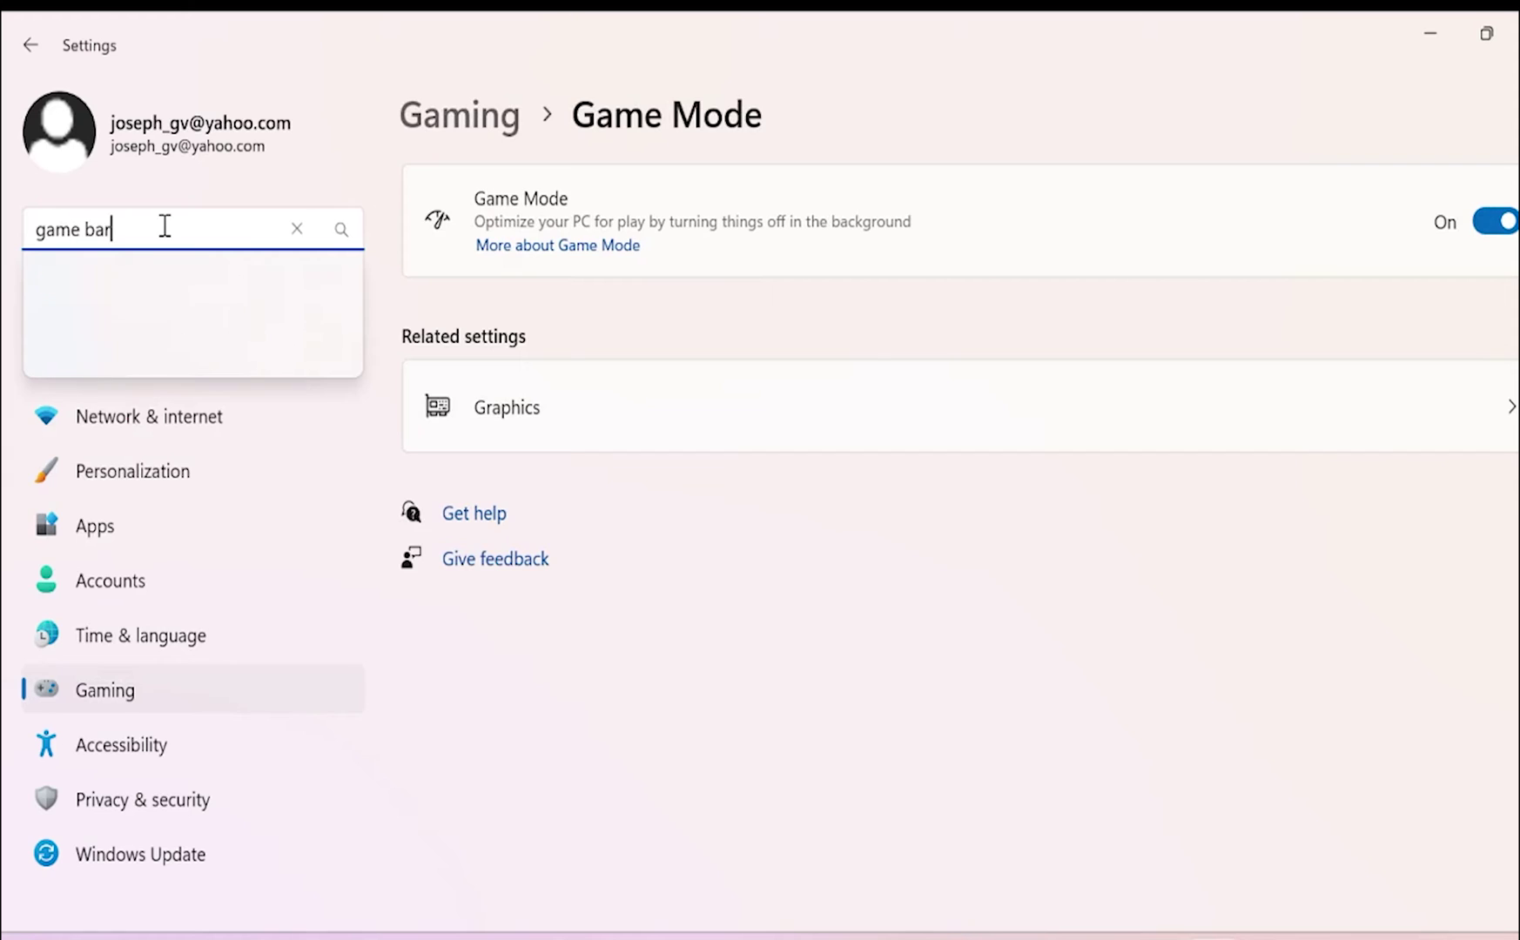
key(Return)
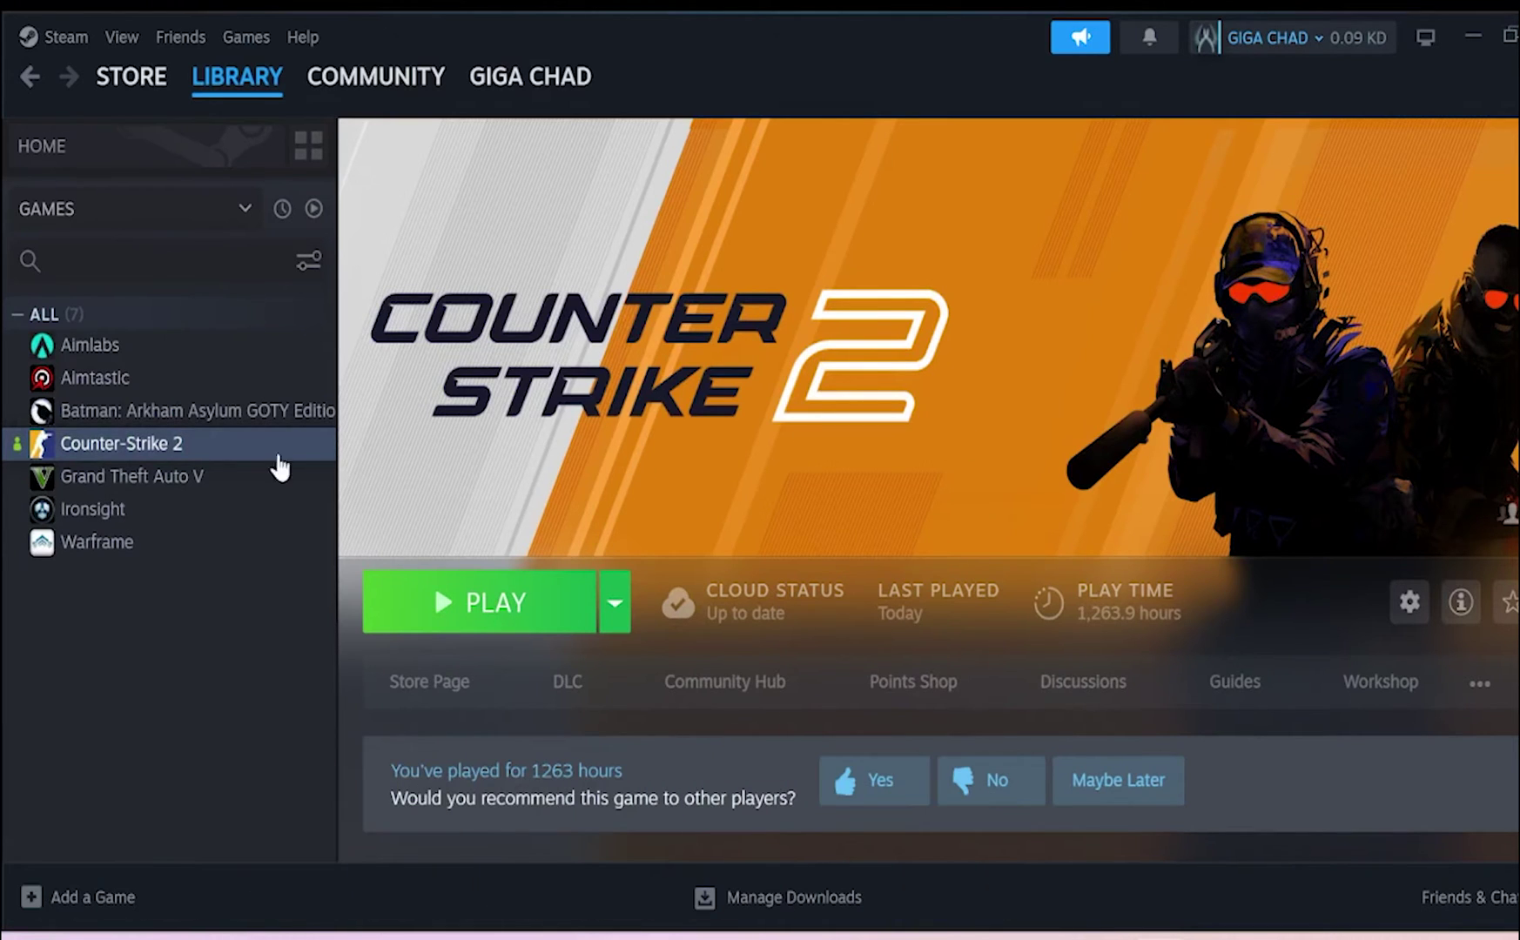
Step: Browse Counter-Strike 2's local files from the Steam library and open the game\bin\win64 folder
right_click(233, 448)
mouse_move(297, 609)
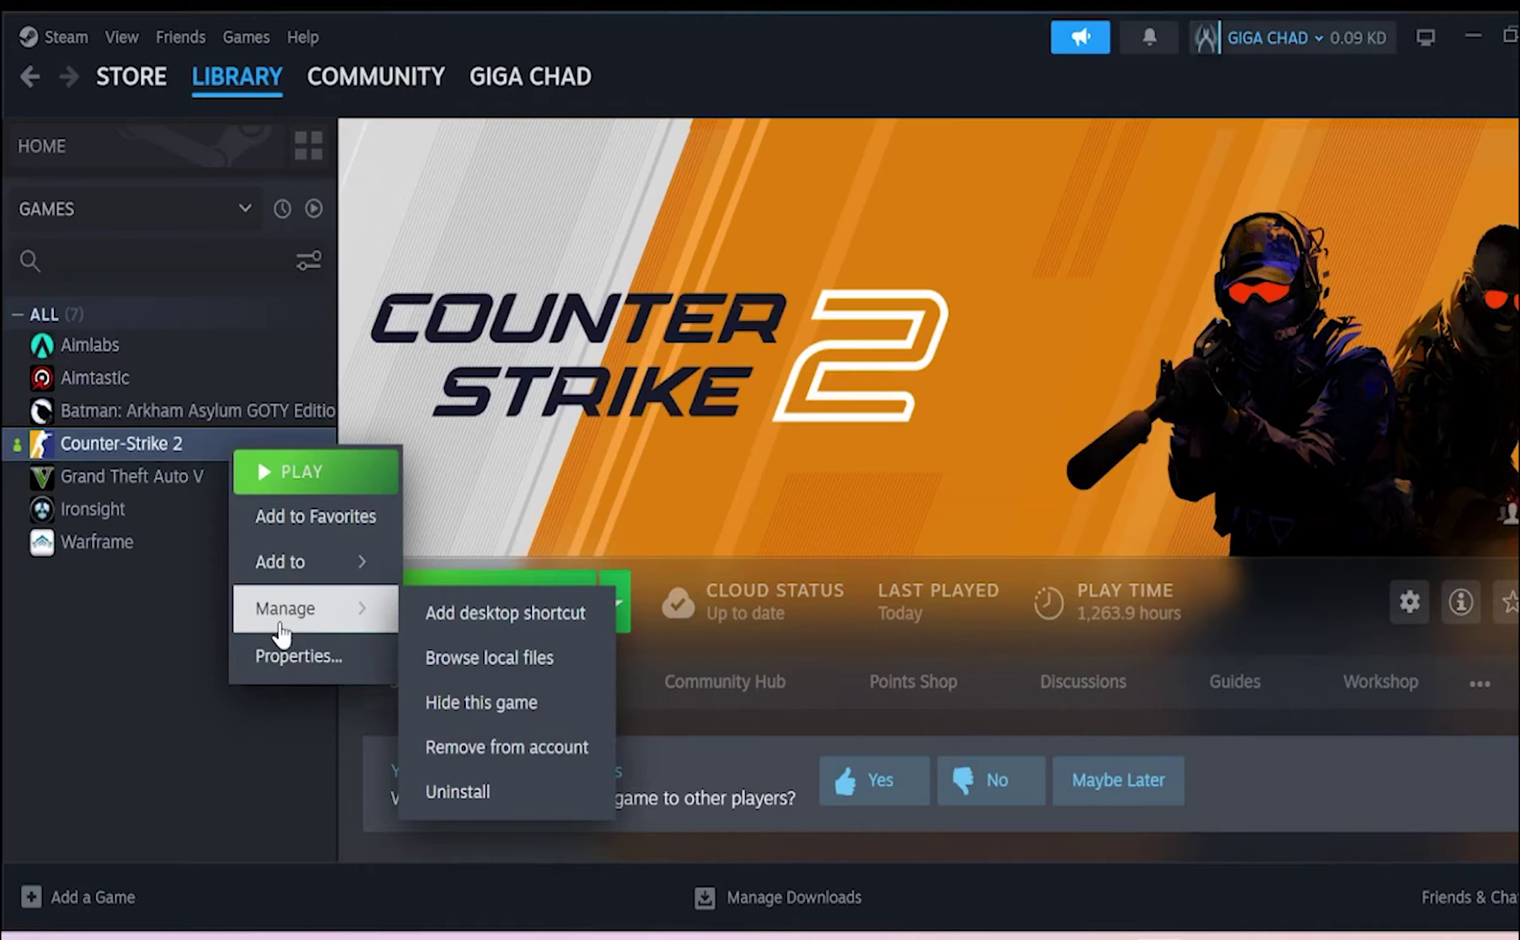
click(533, 651)
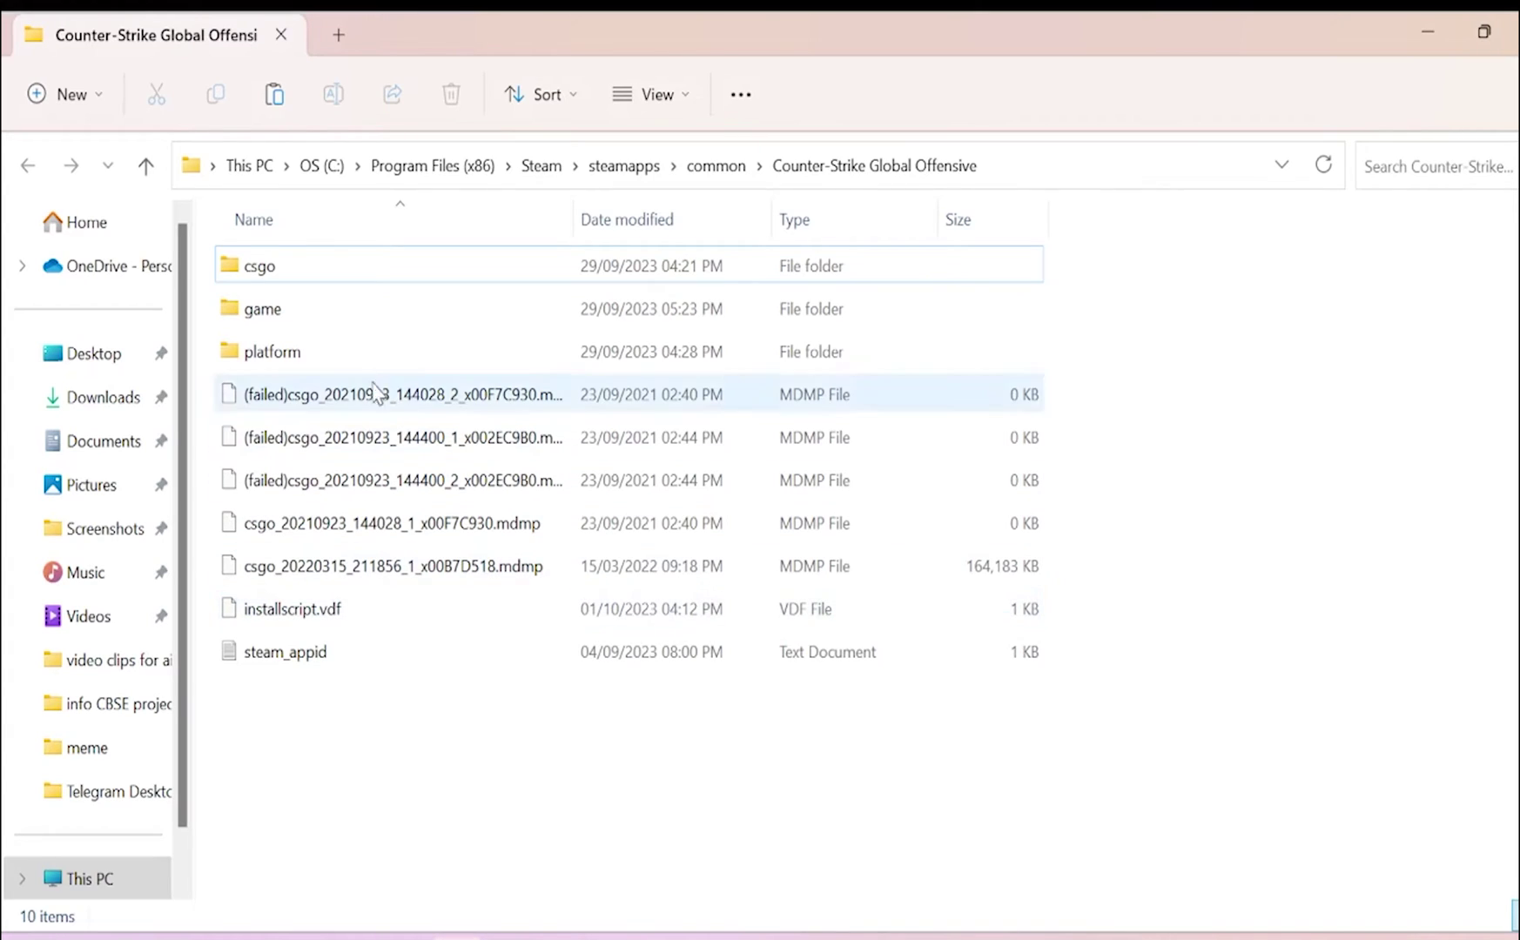
double_click(296, 305)
click(315, 272)
double_click(315, 270)
double_click(309, 270)
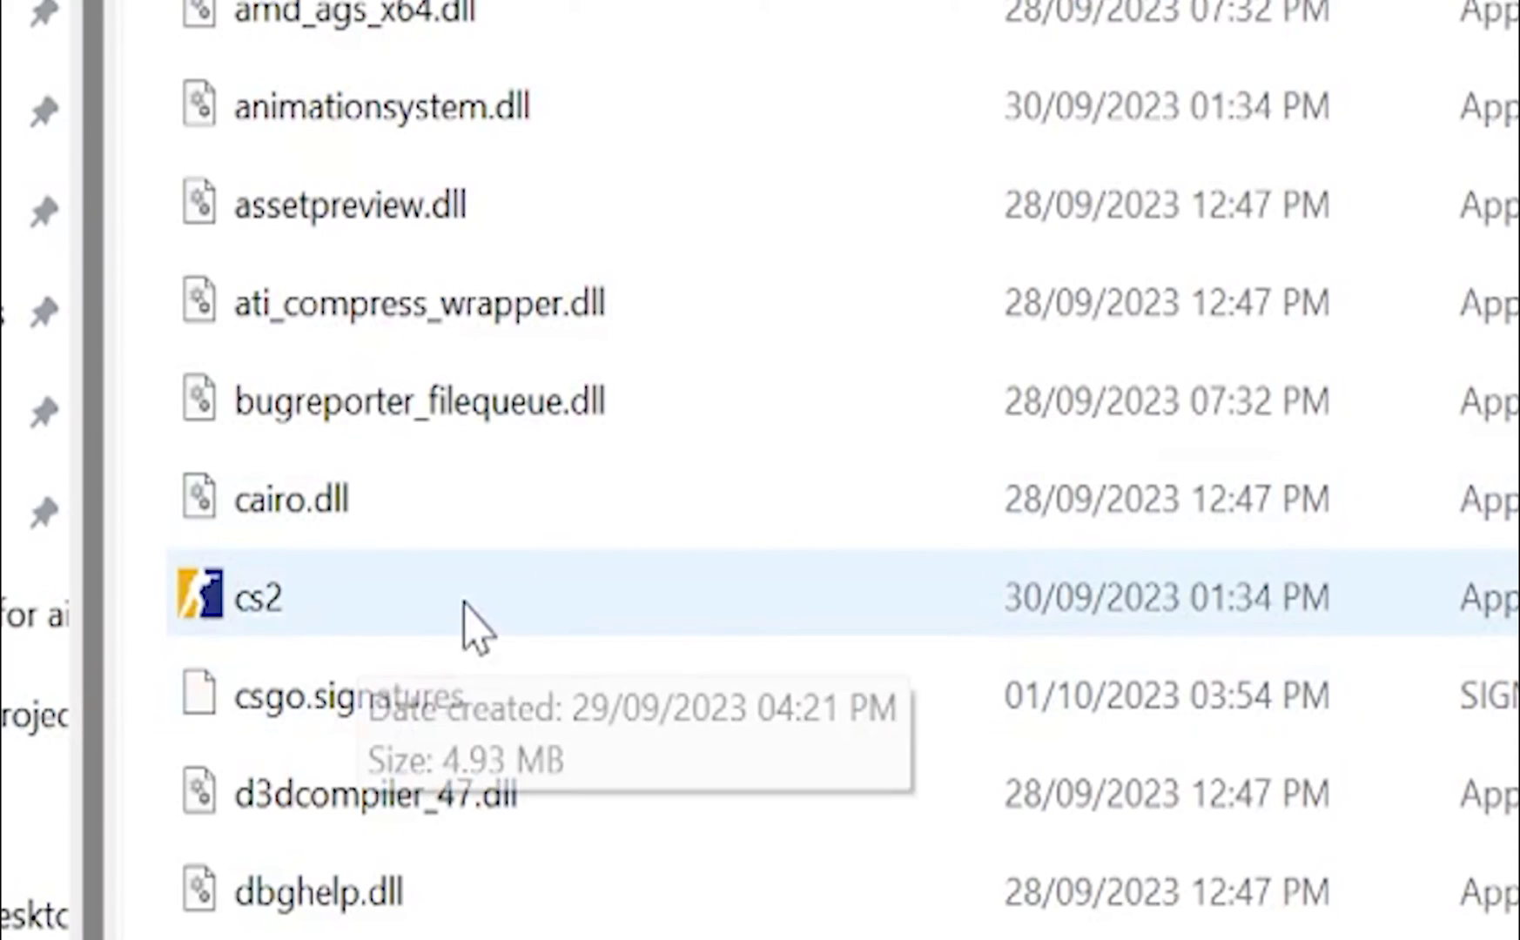
Step: Disable fullscreen optimizations in cs2's compatibility properties, confirm its high DPI settings and apply the properties
click(348, 615)
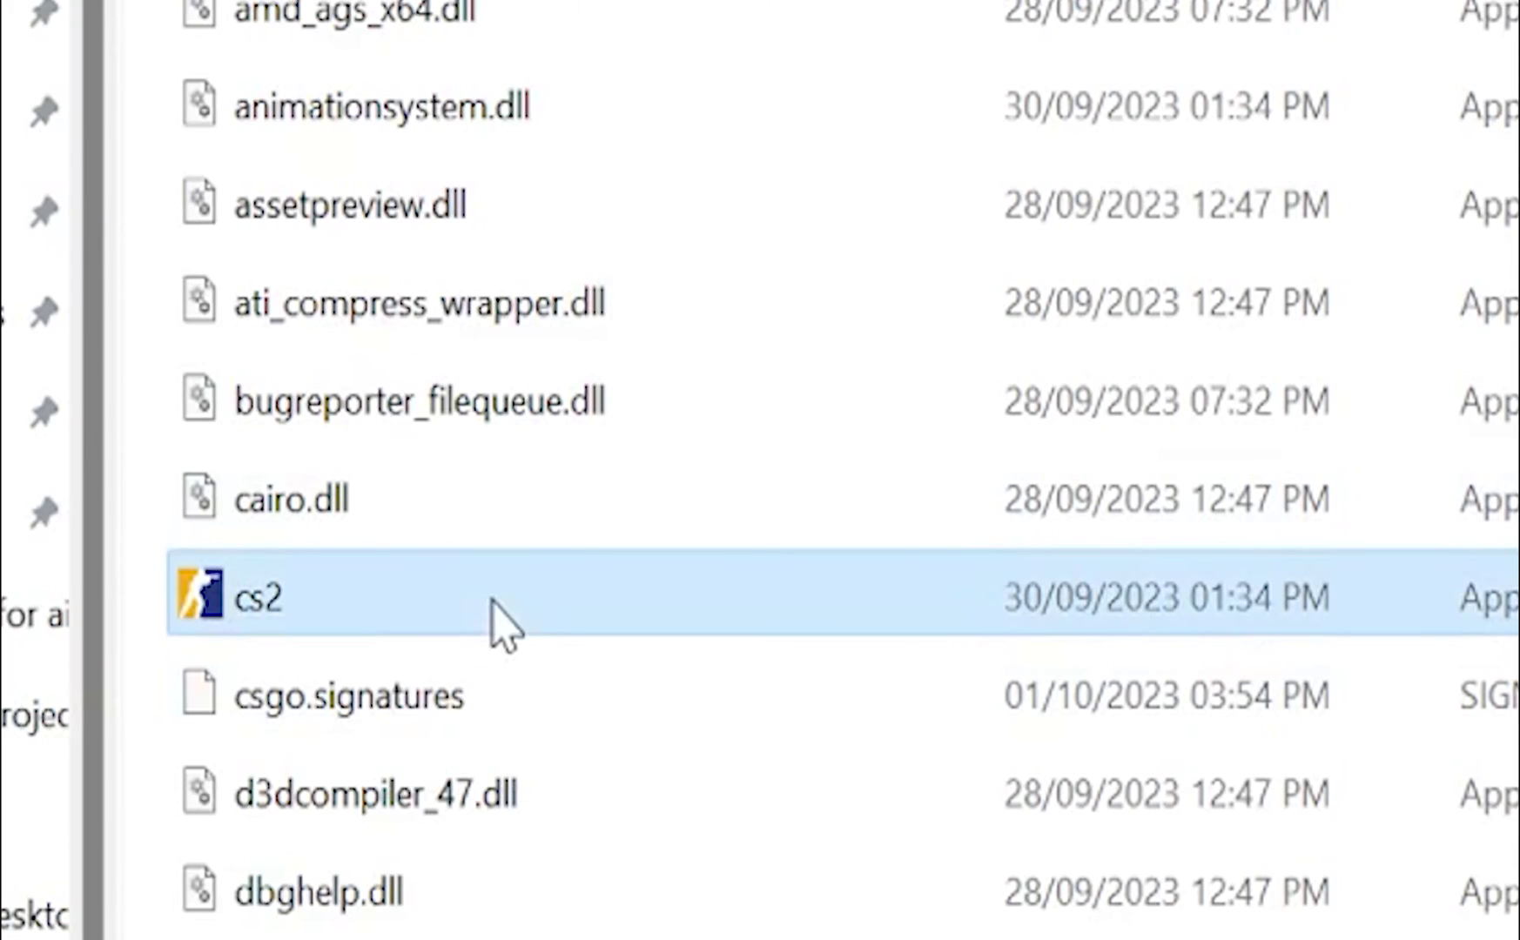
right_click(332, 606)
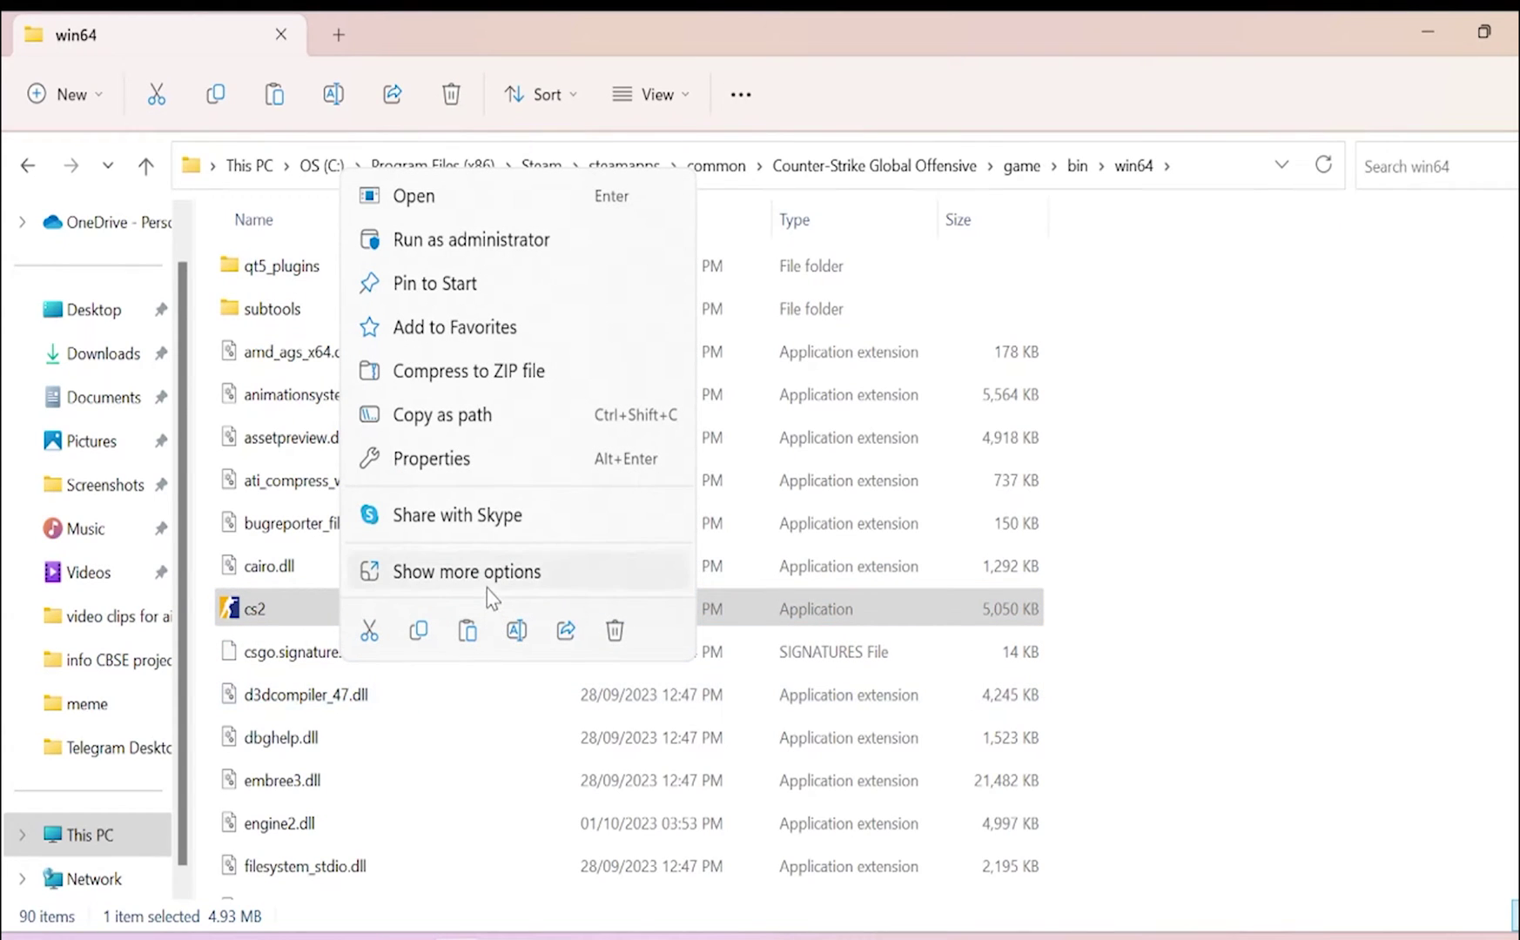
key(alt+Return)
click(563, 223)
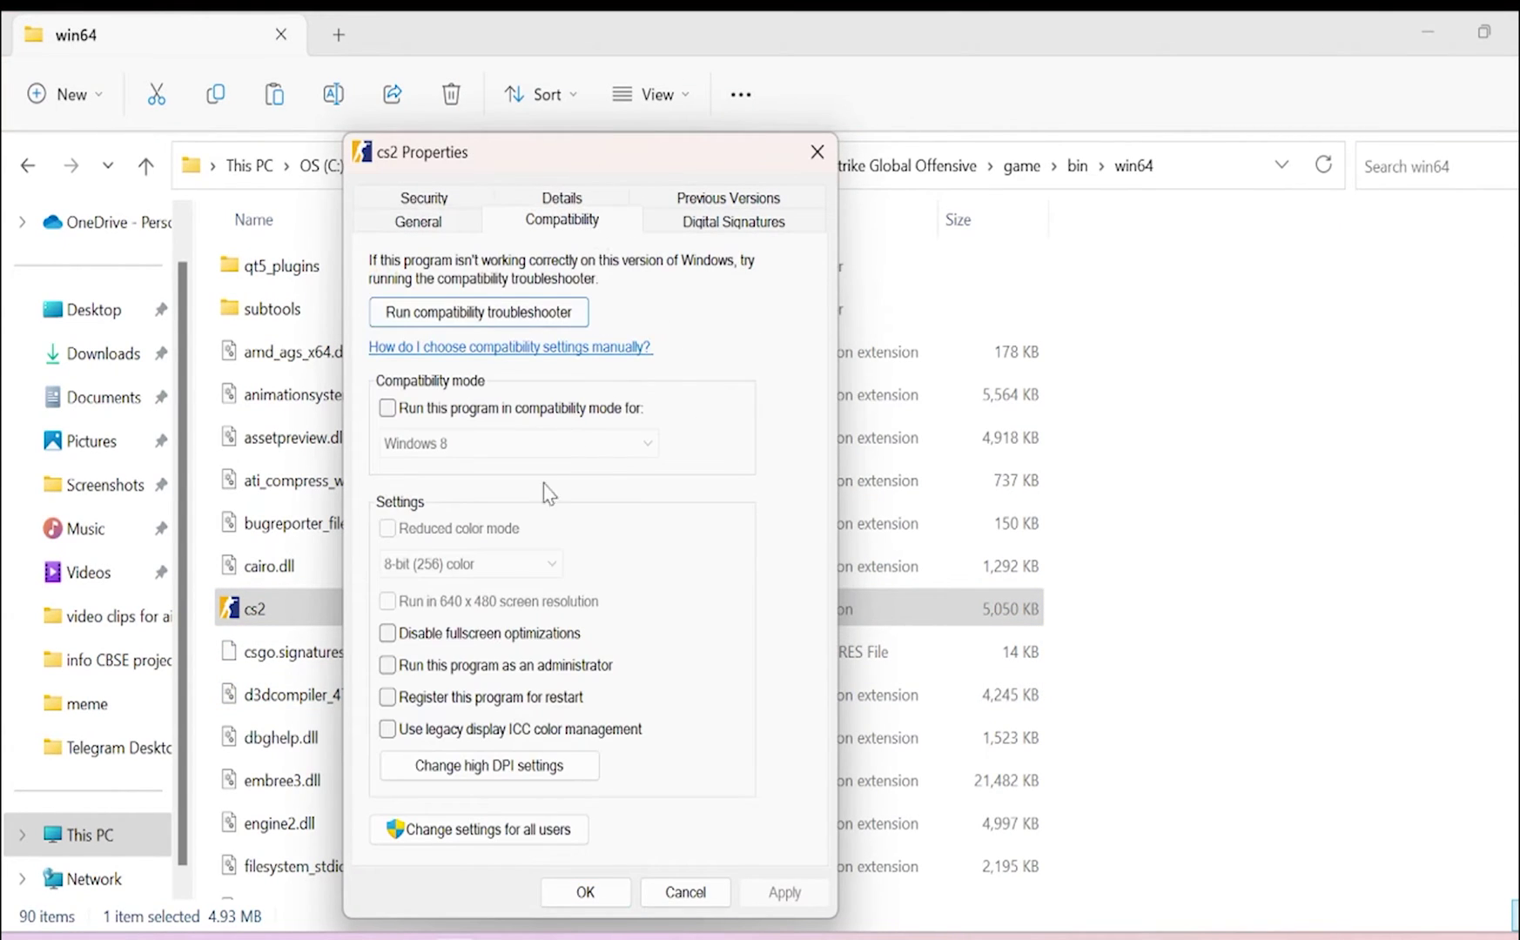
click(387, 634)
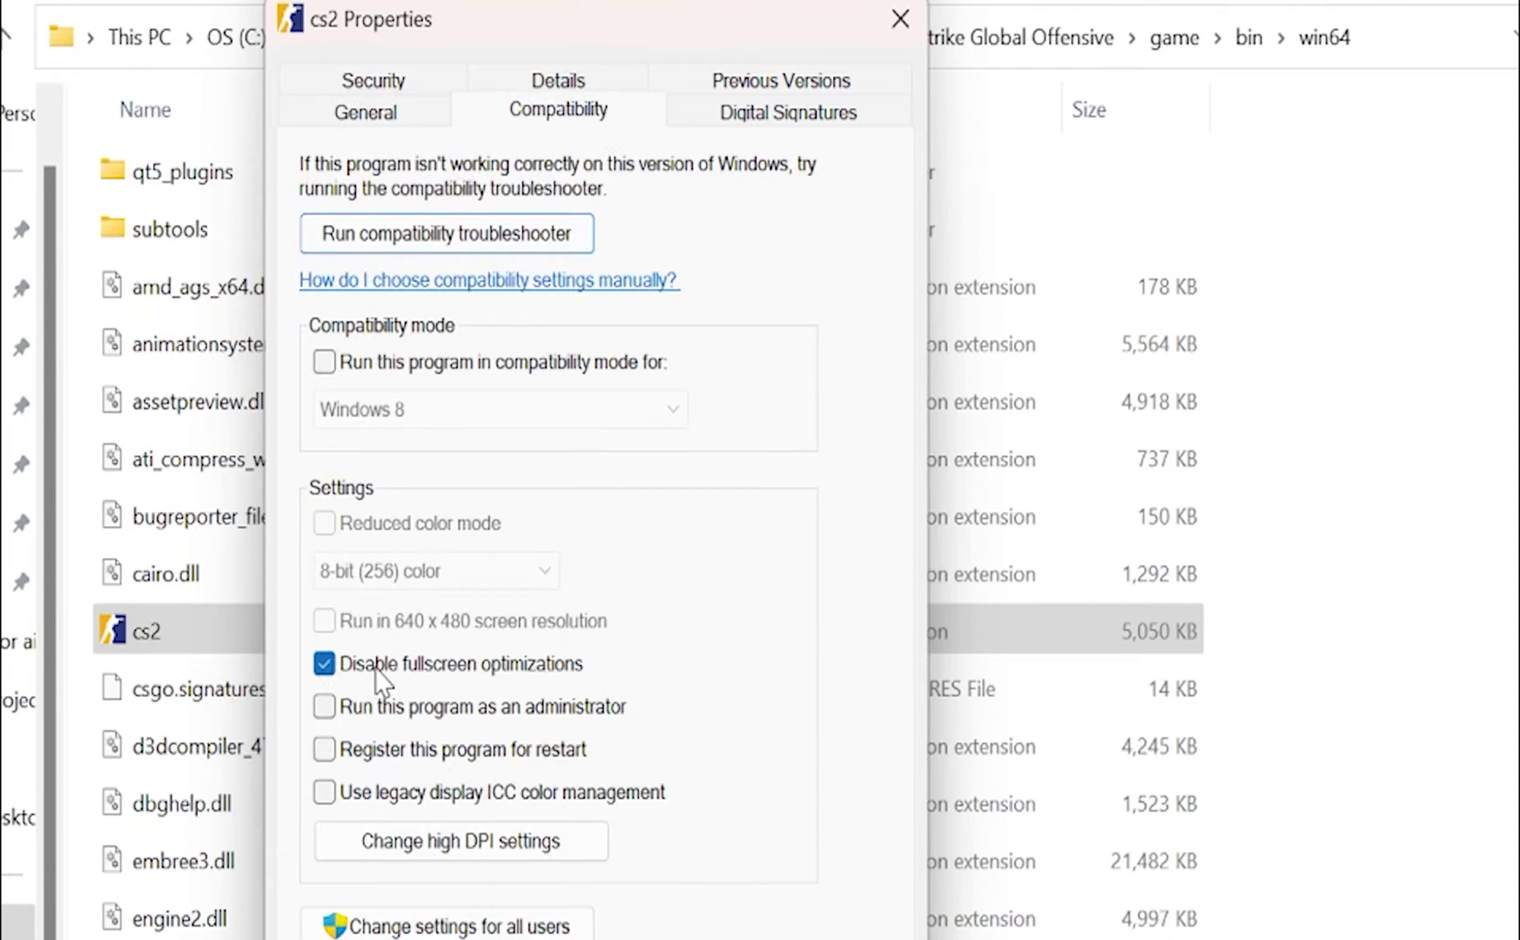
click(427, 841)
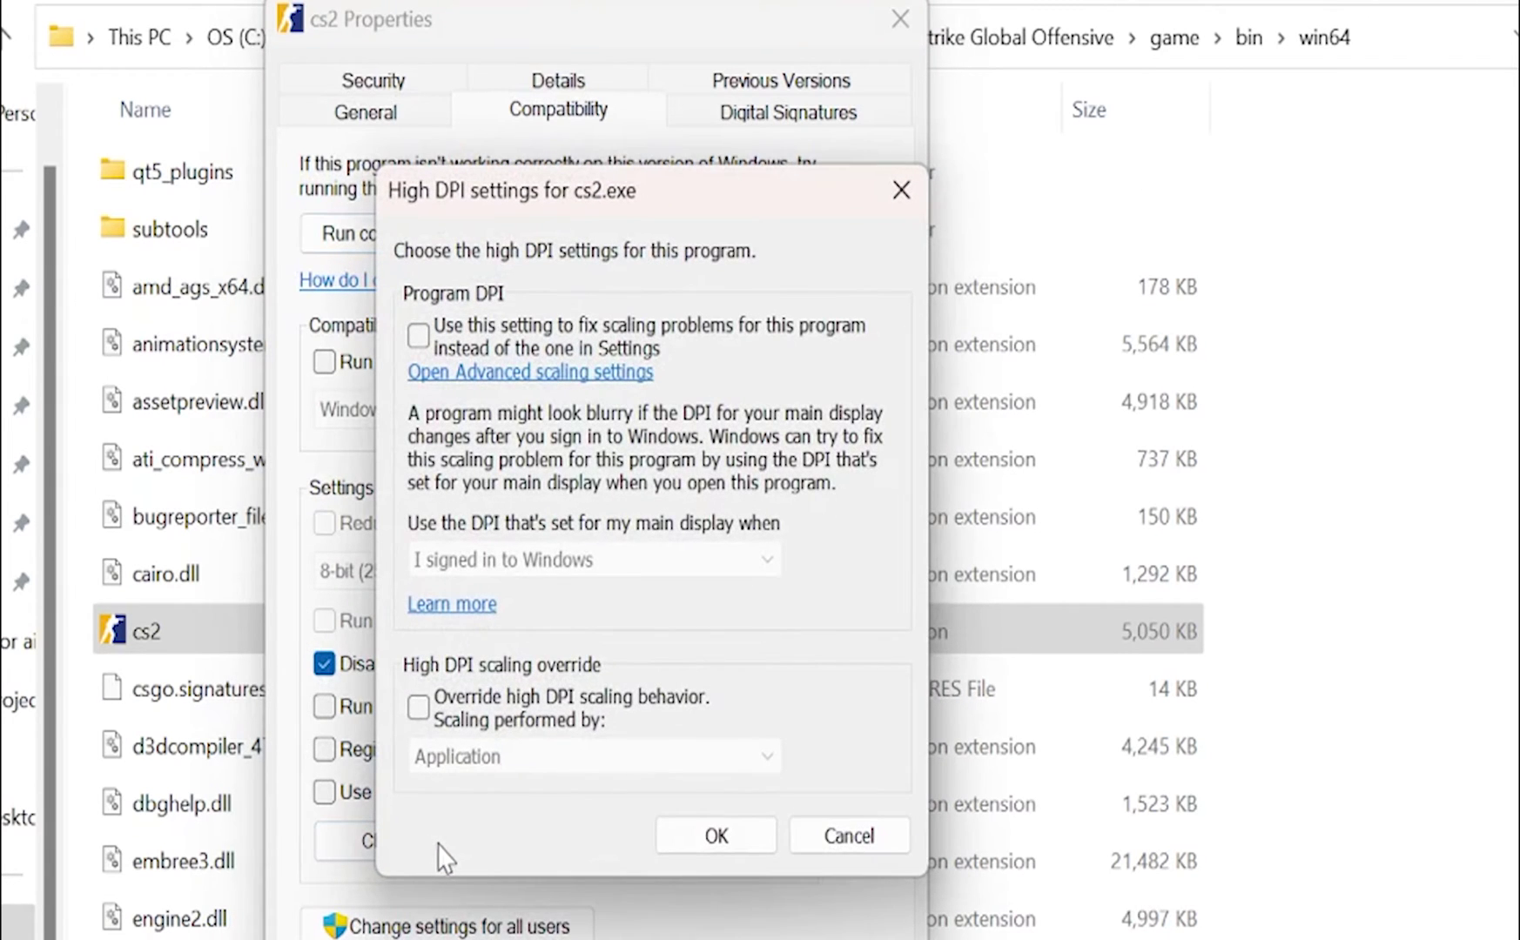
click(714, 836)
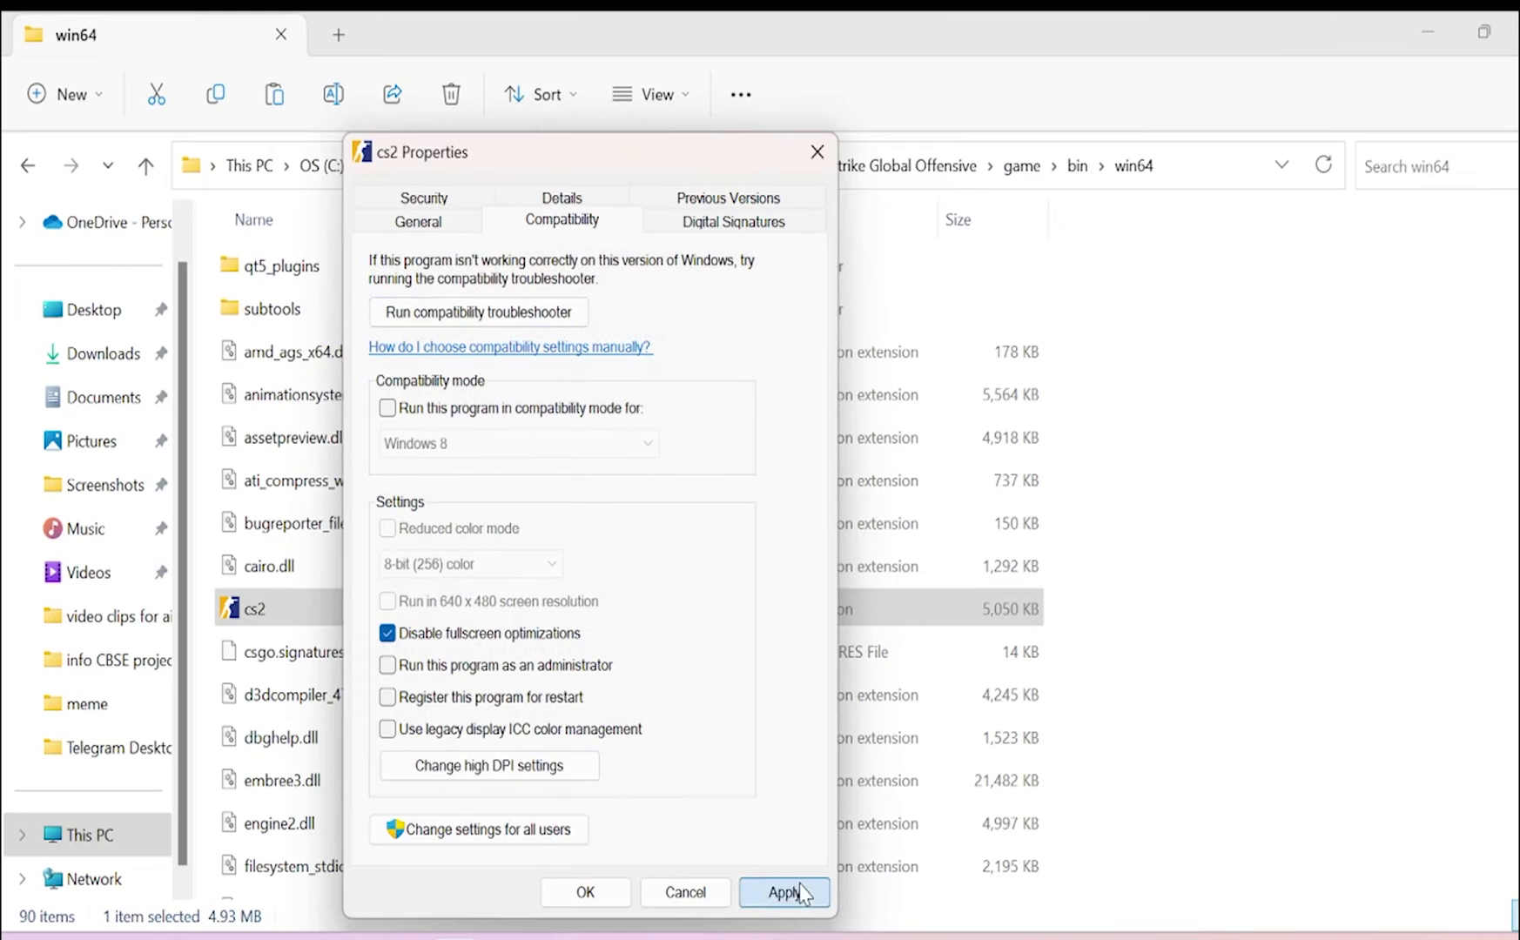
click(585, 893)
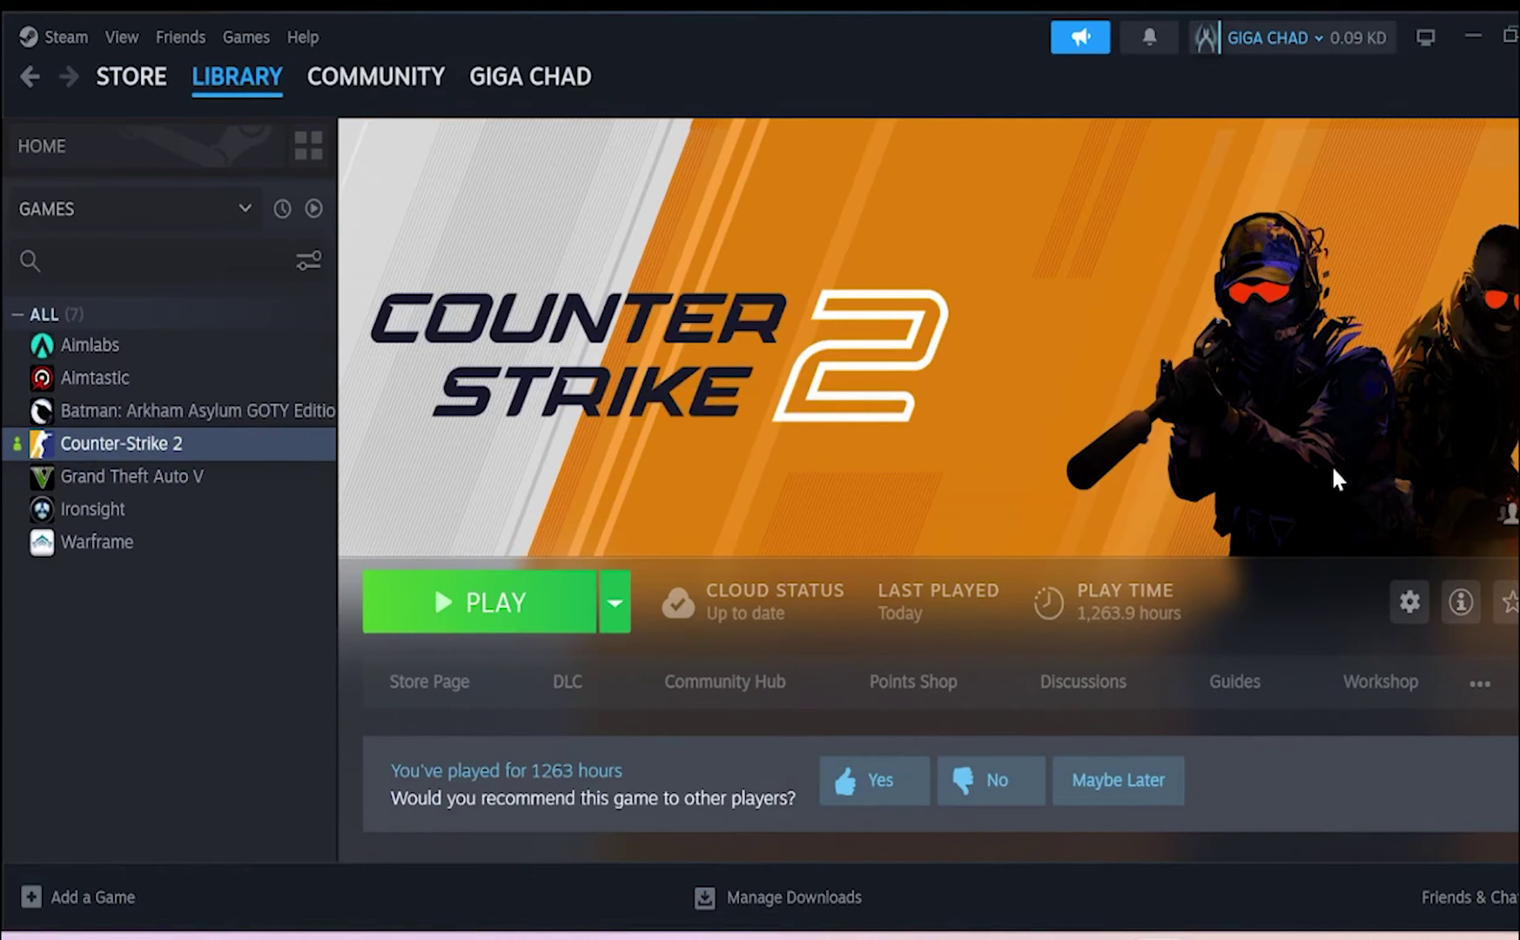
Step: Browse Counter-Strike 2's local files from Steam to the game\csgo\cfg folder and paste the copied content there
right_click(197, 441)
mouse_move(235, 620)
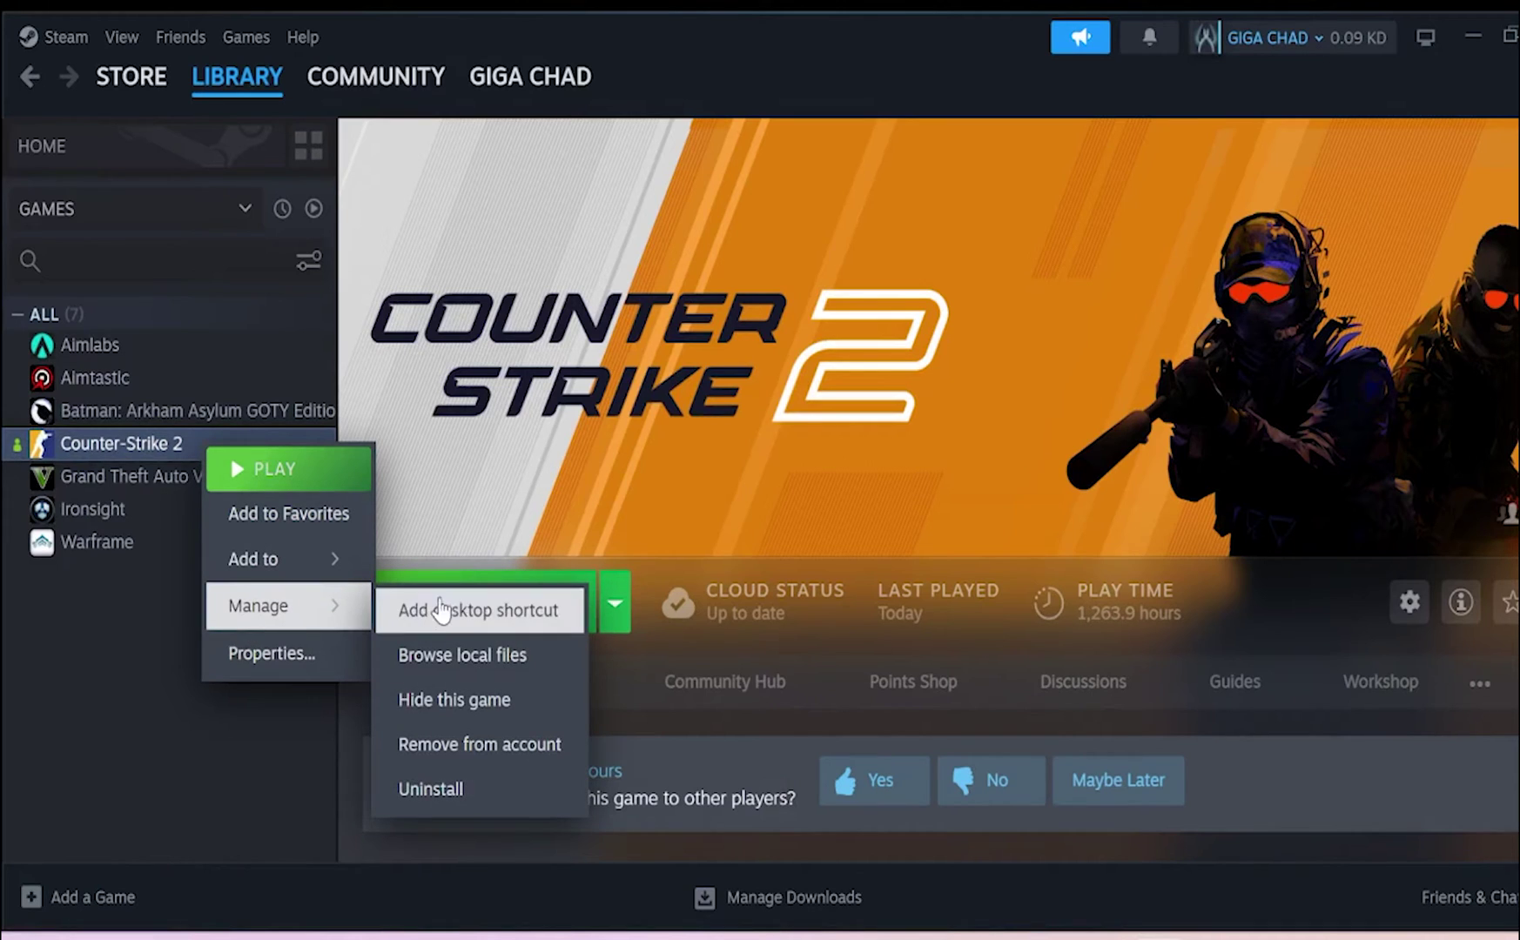
click(433, 657)
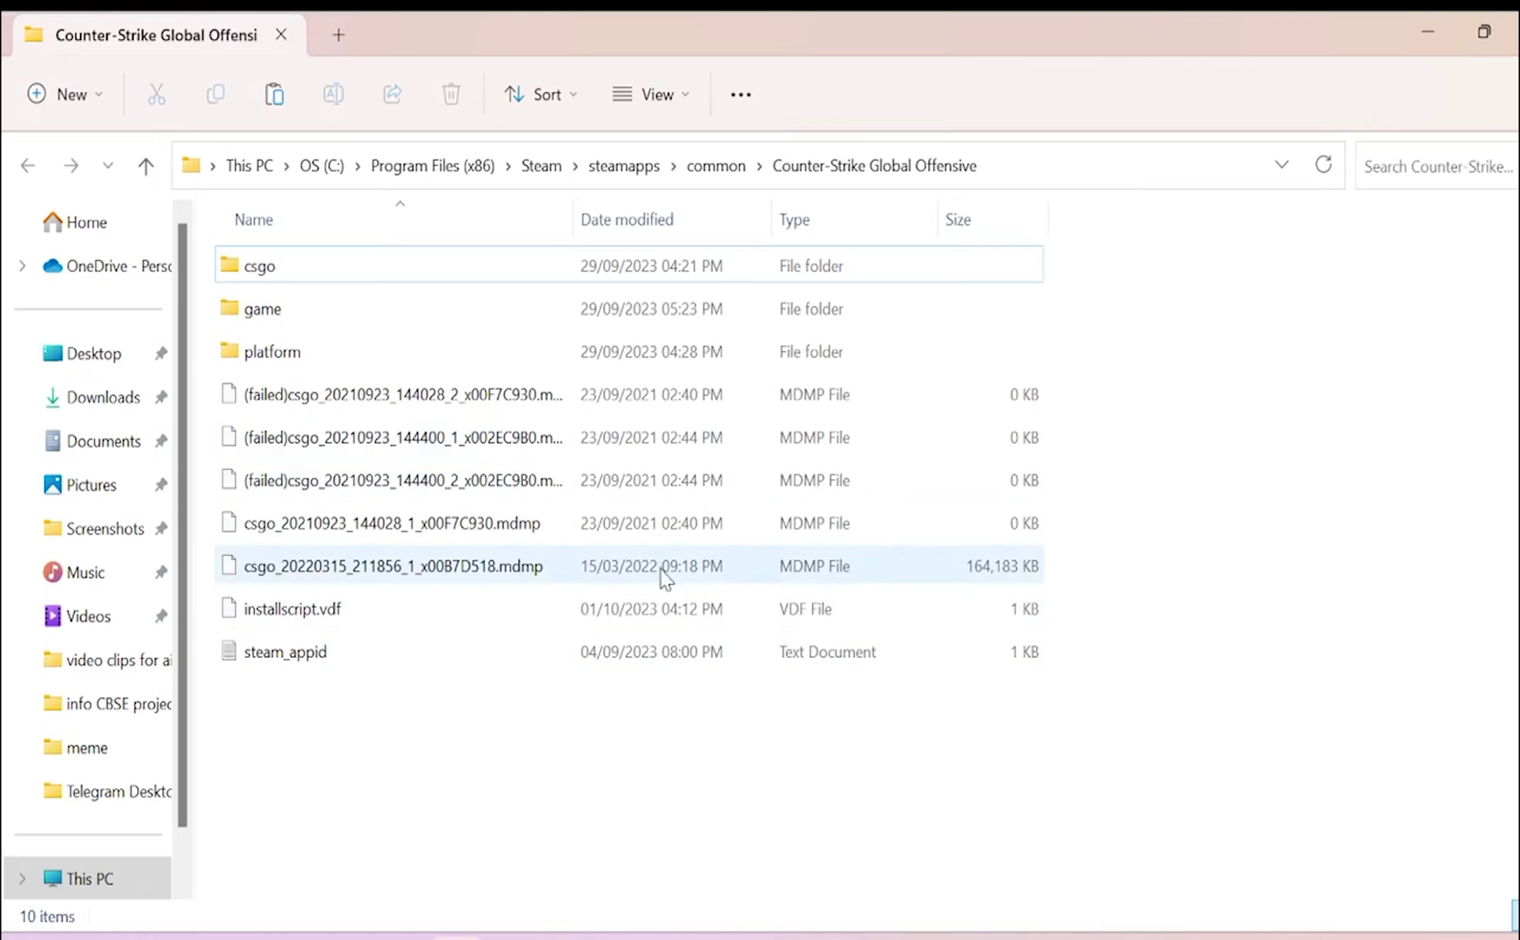
double_click(363, 309)
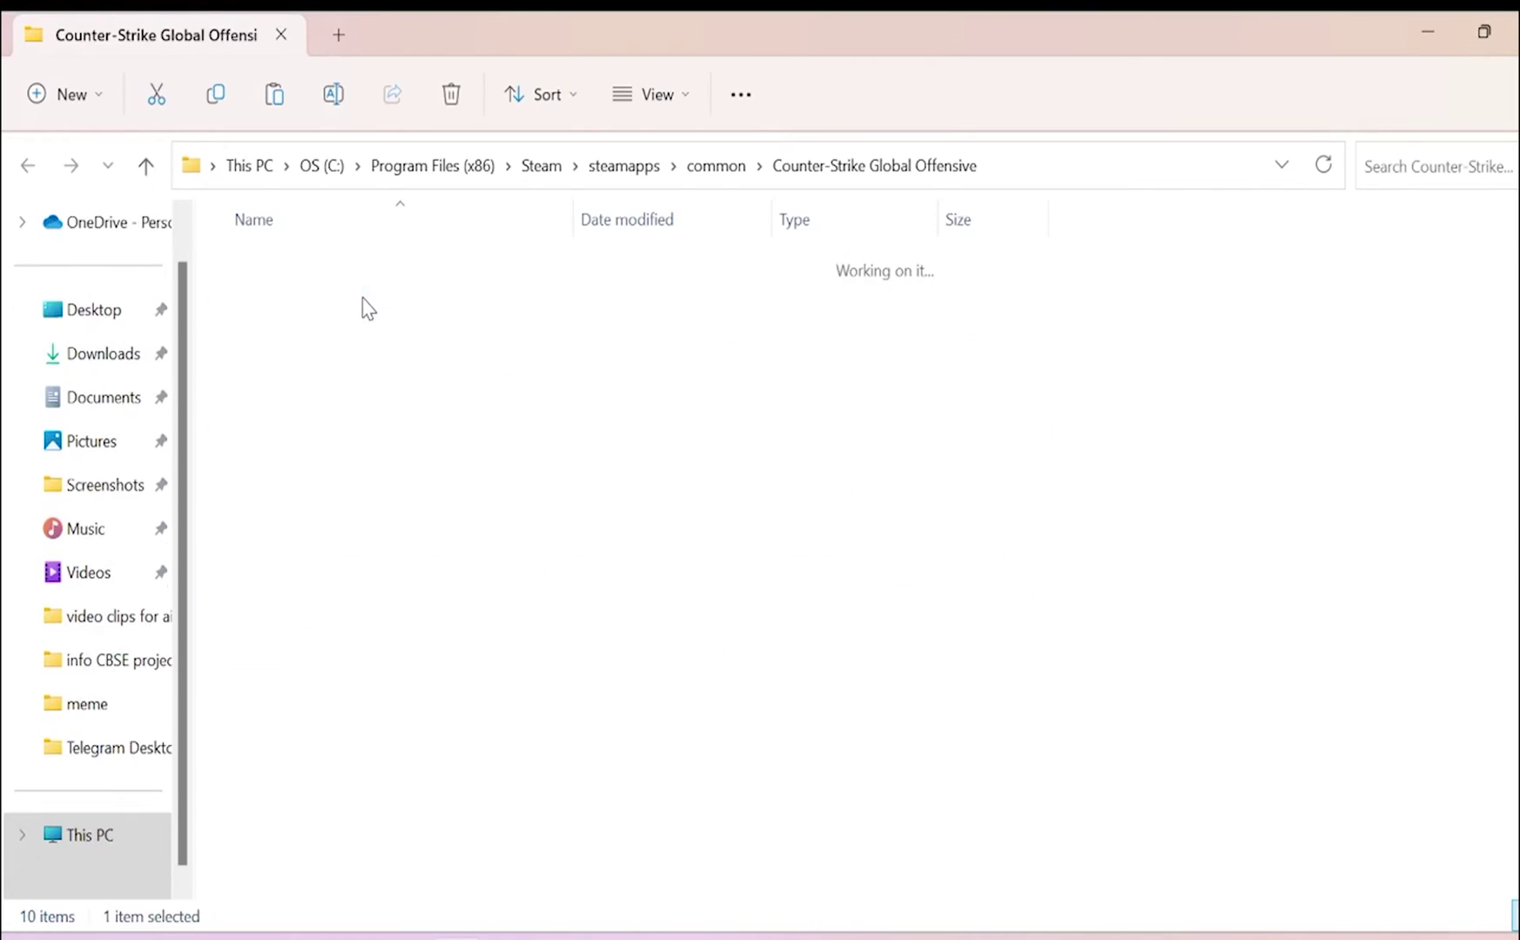
double_click(330, 305)
double_click(329, 303)
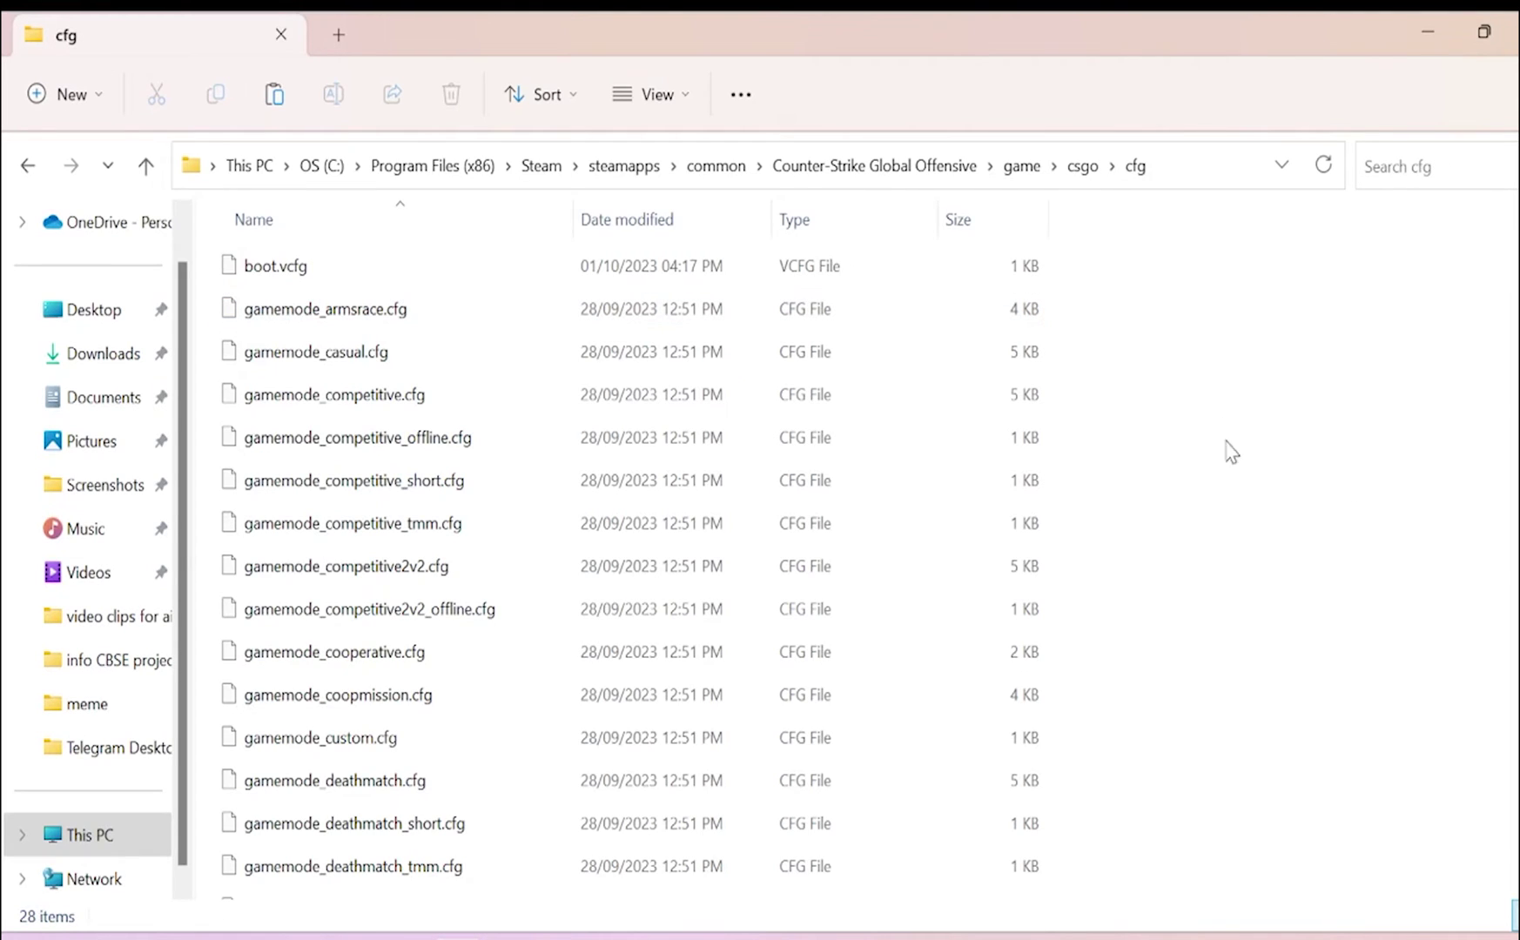
key(ctrl+v)
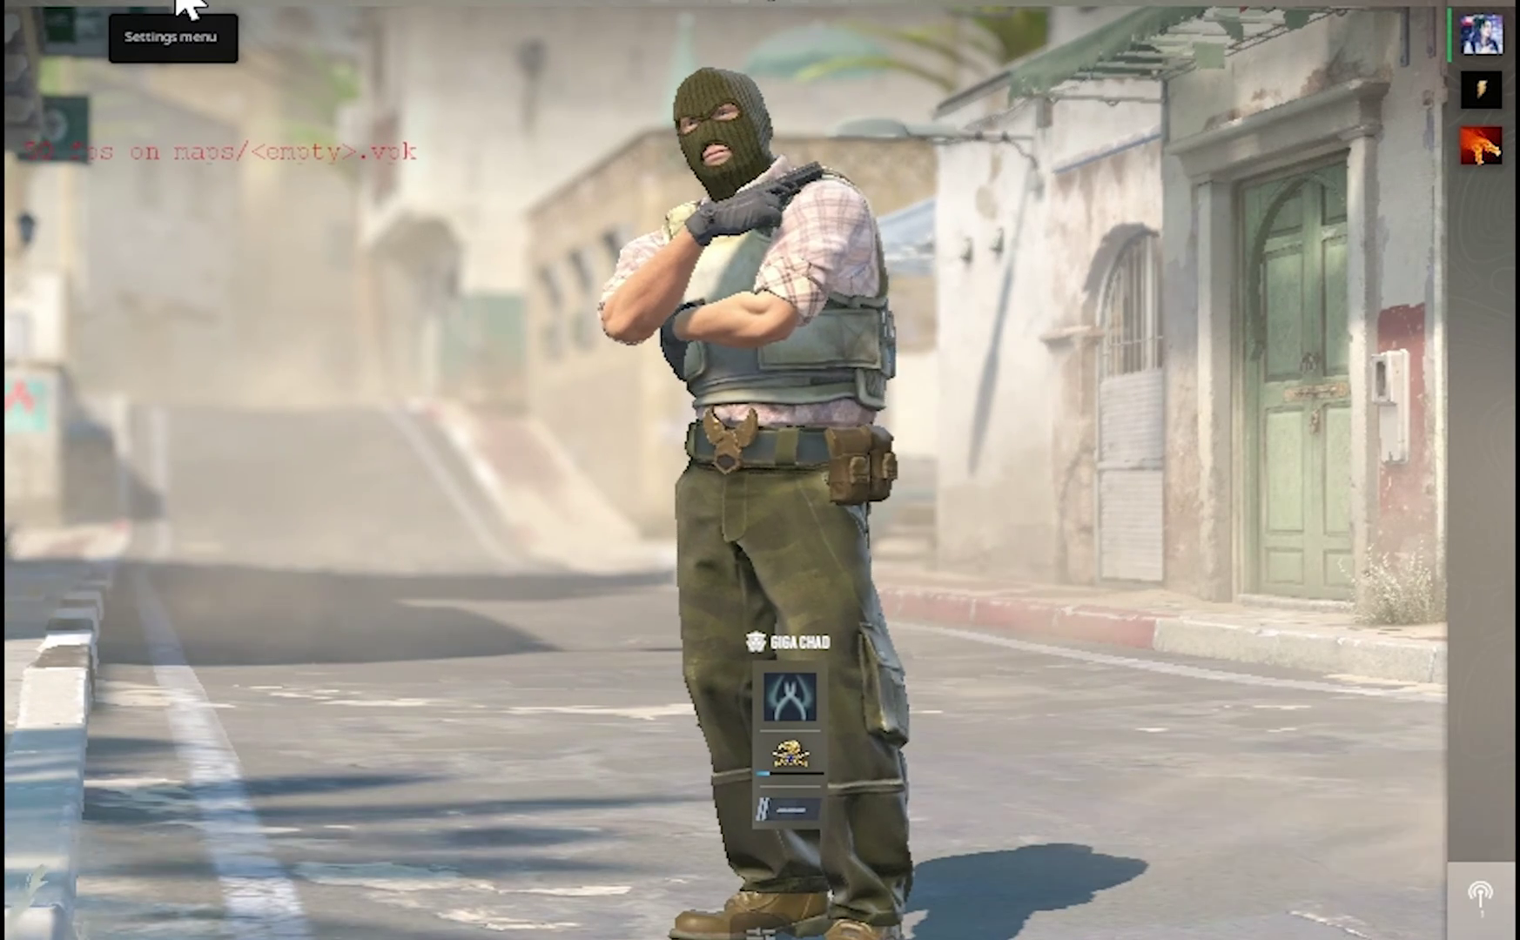
Step: Open Counter-Strike 2's video settings and check the aspect ratio and the available resolutions
click(183, 6)
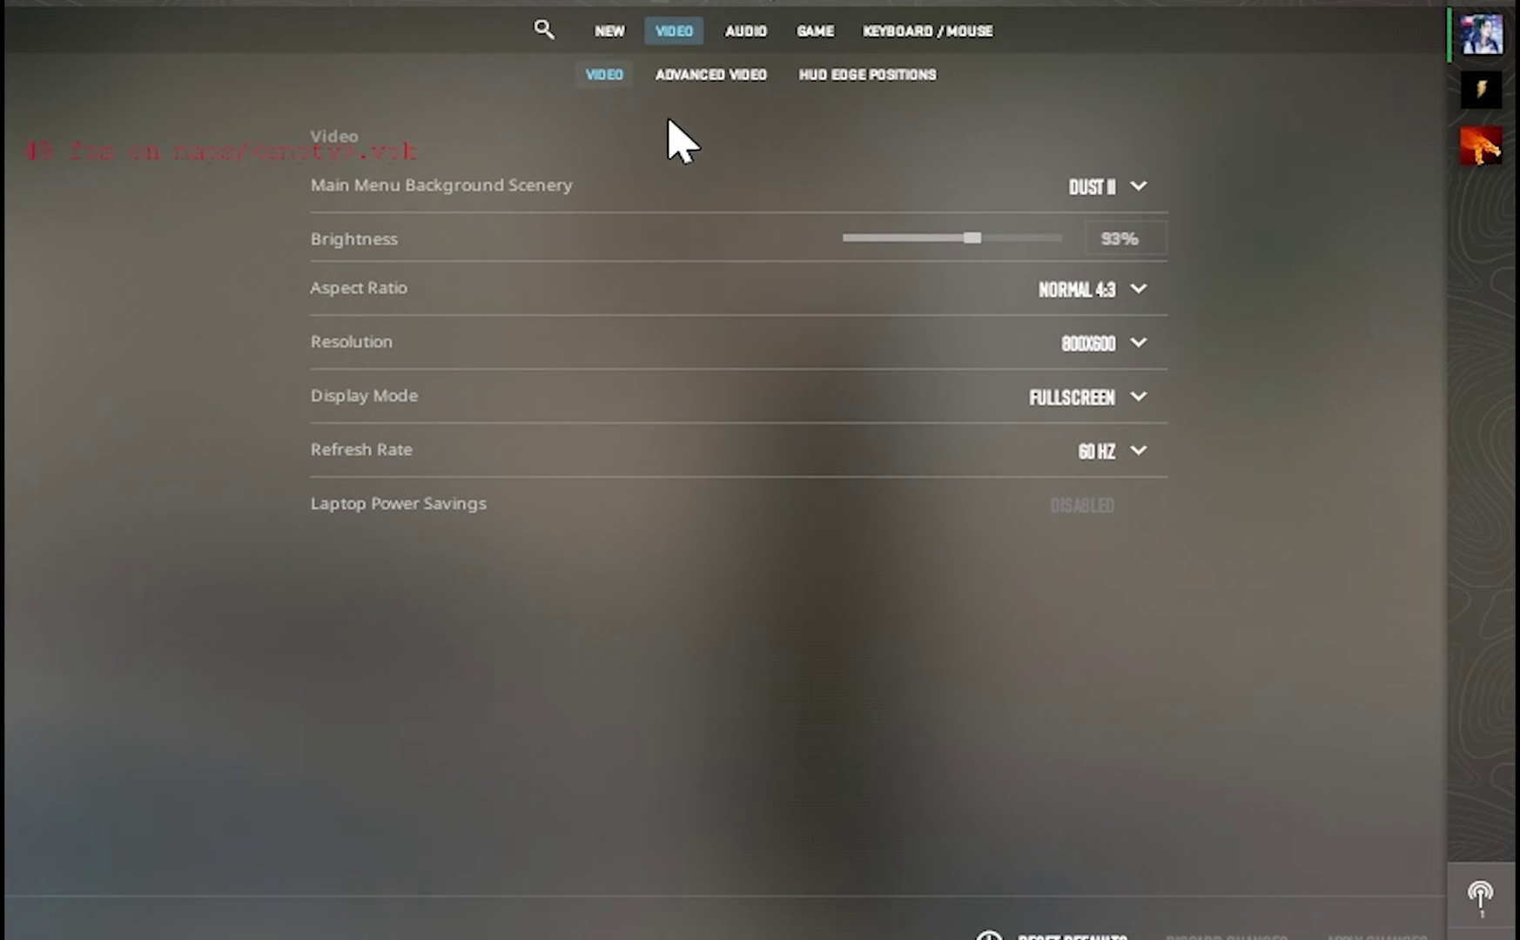
click(1118, 294)
click(1117, 335)
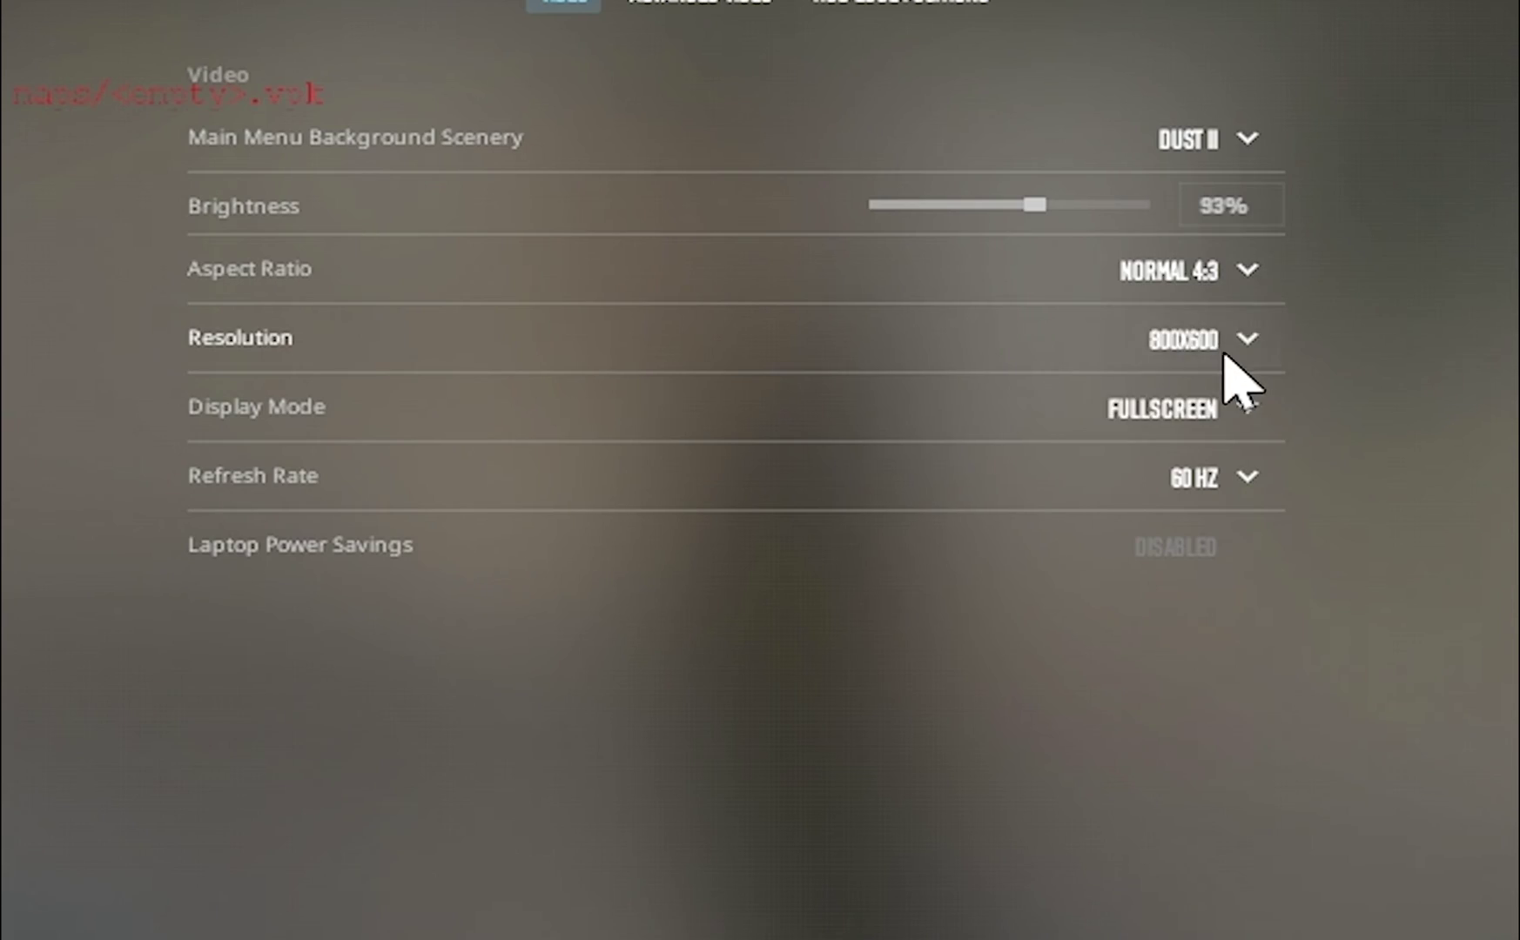
click(1125, 357)
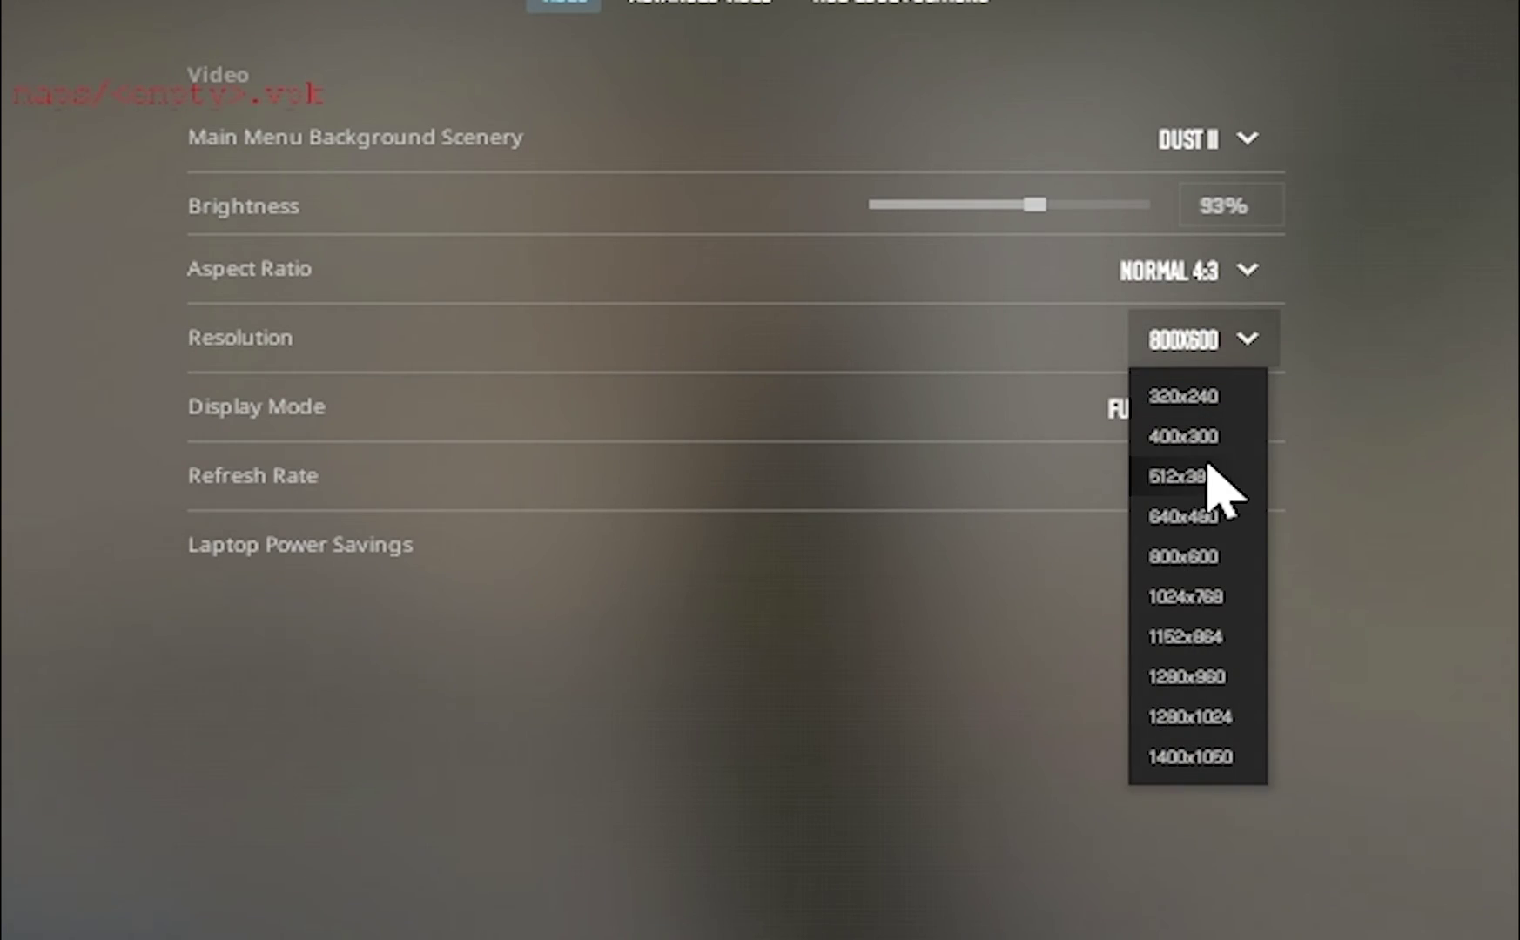
click(1254, 335)
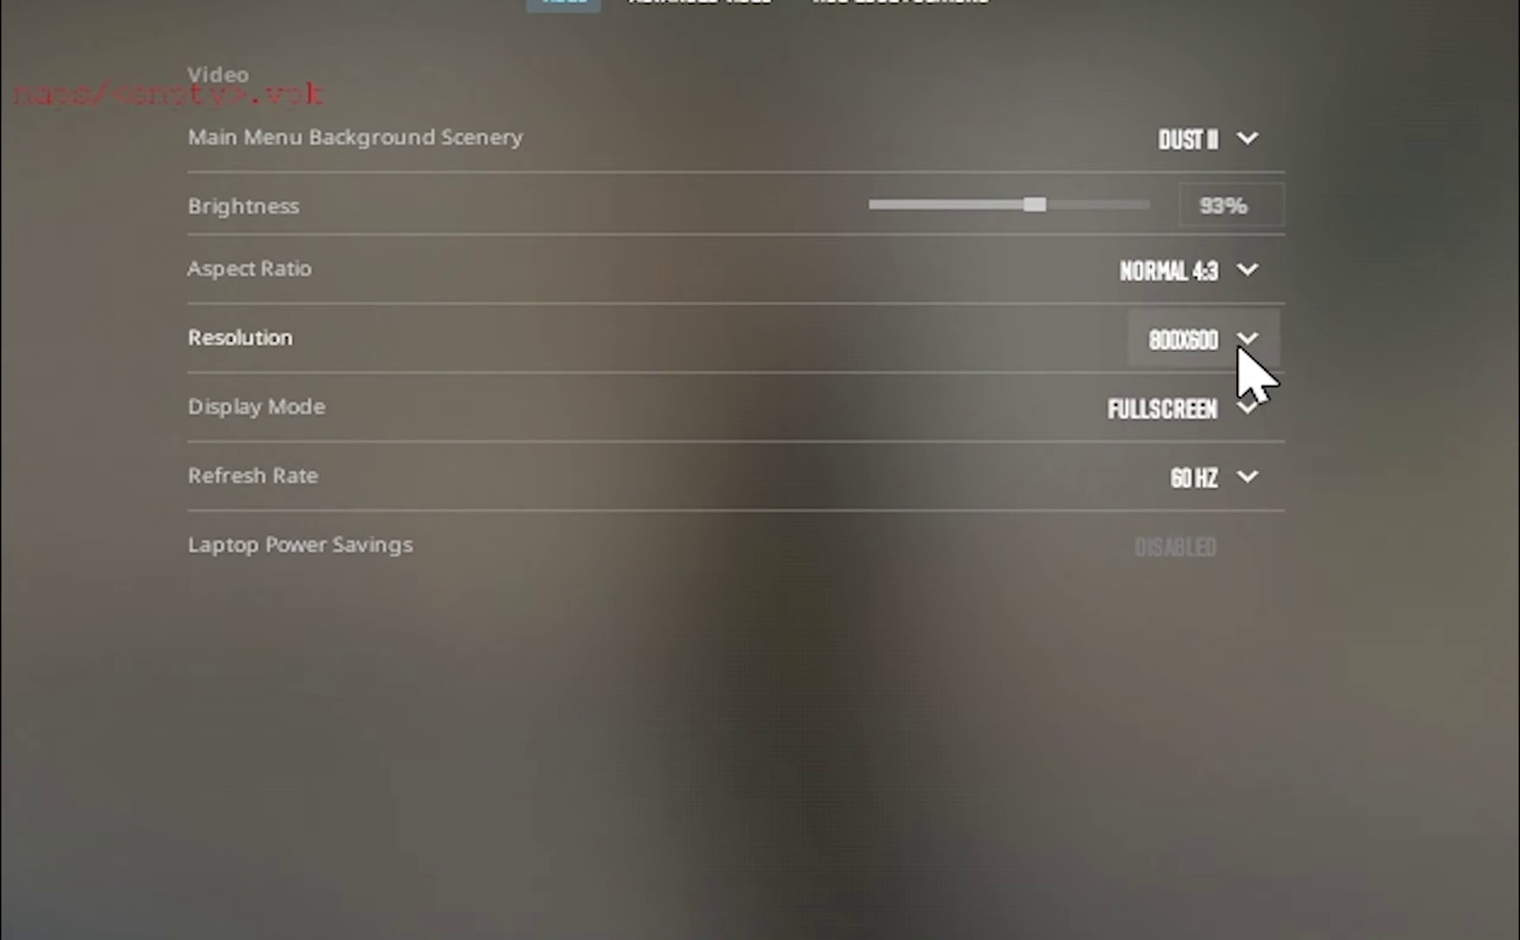
Step: Go to the advanced video settings and set NVIDIA Reflex Low Latency to Disabled
click(700, 1)
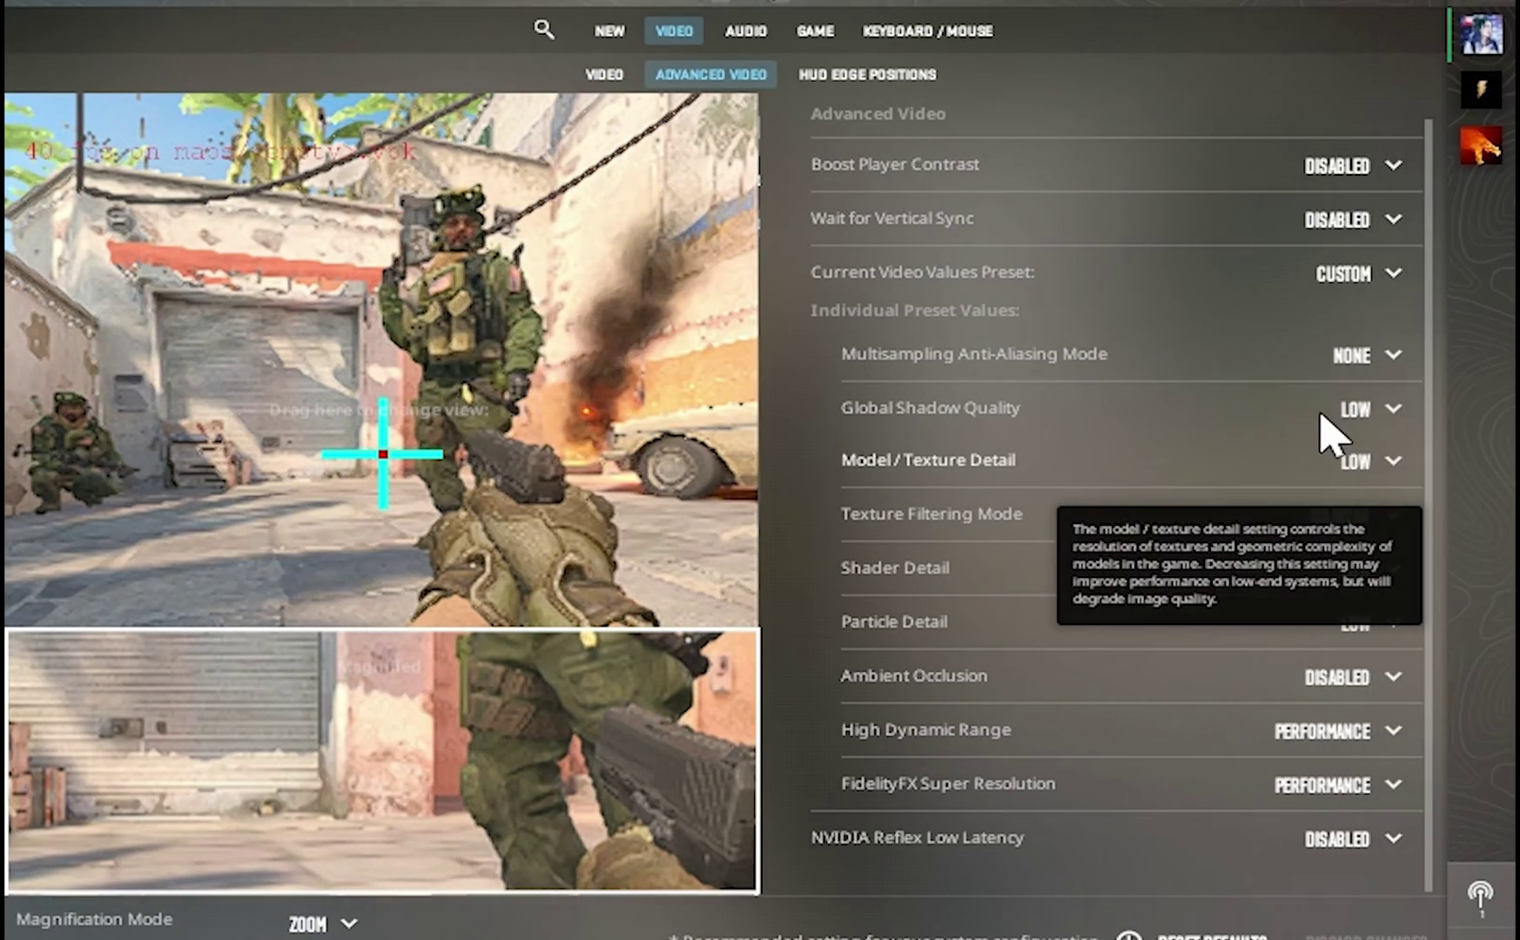
click(1326, 843)
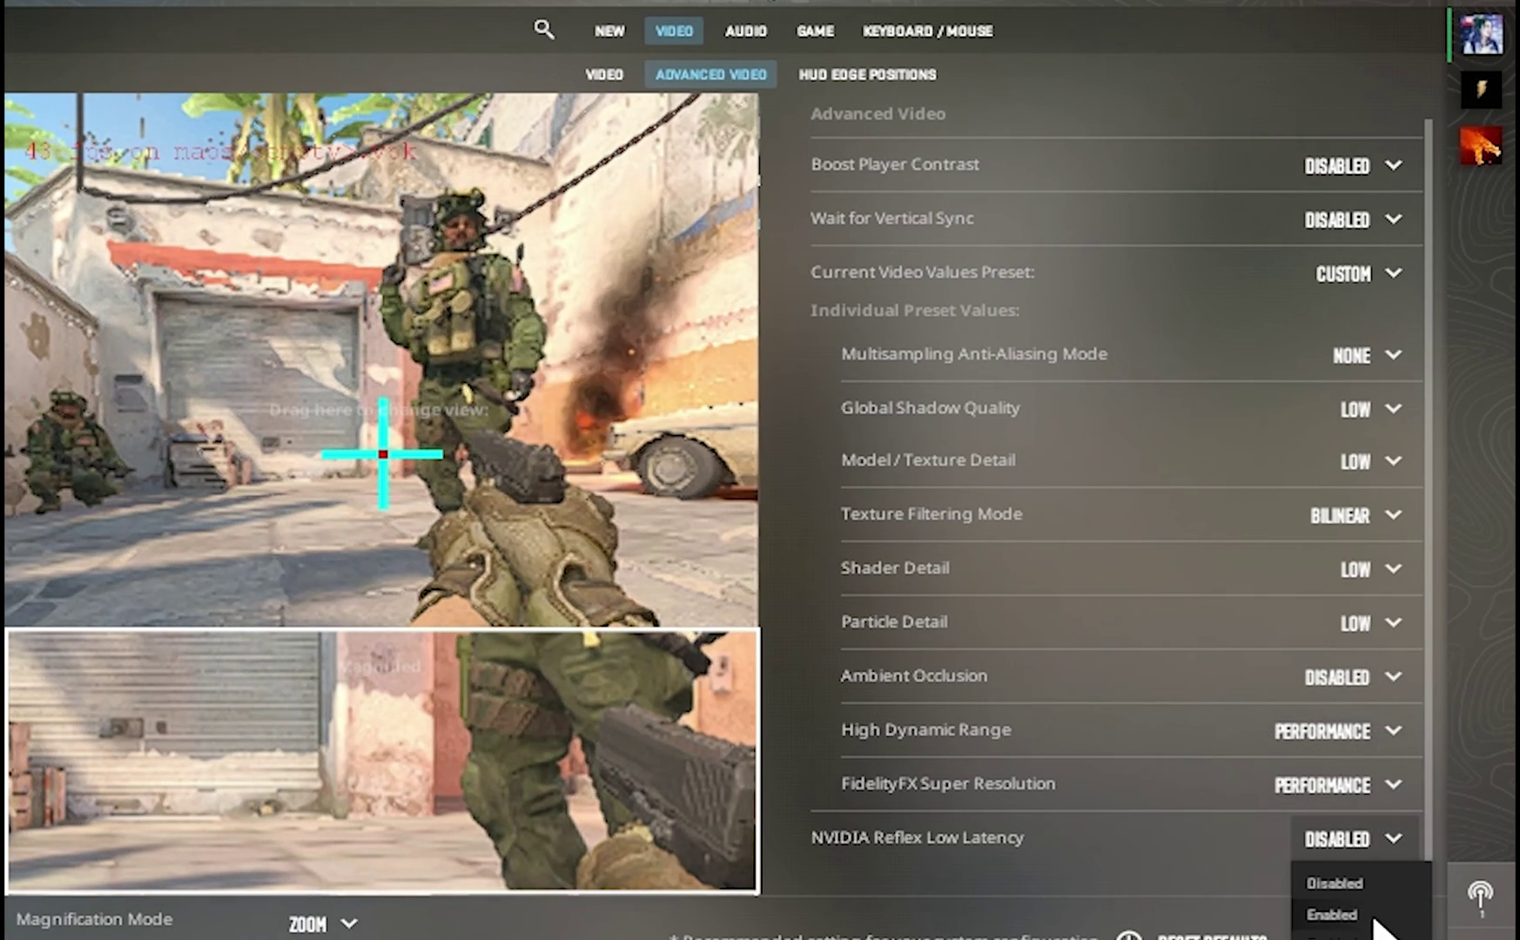
click(1321, 889)
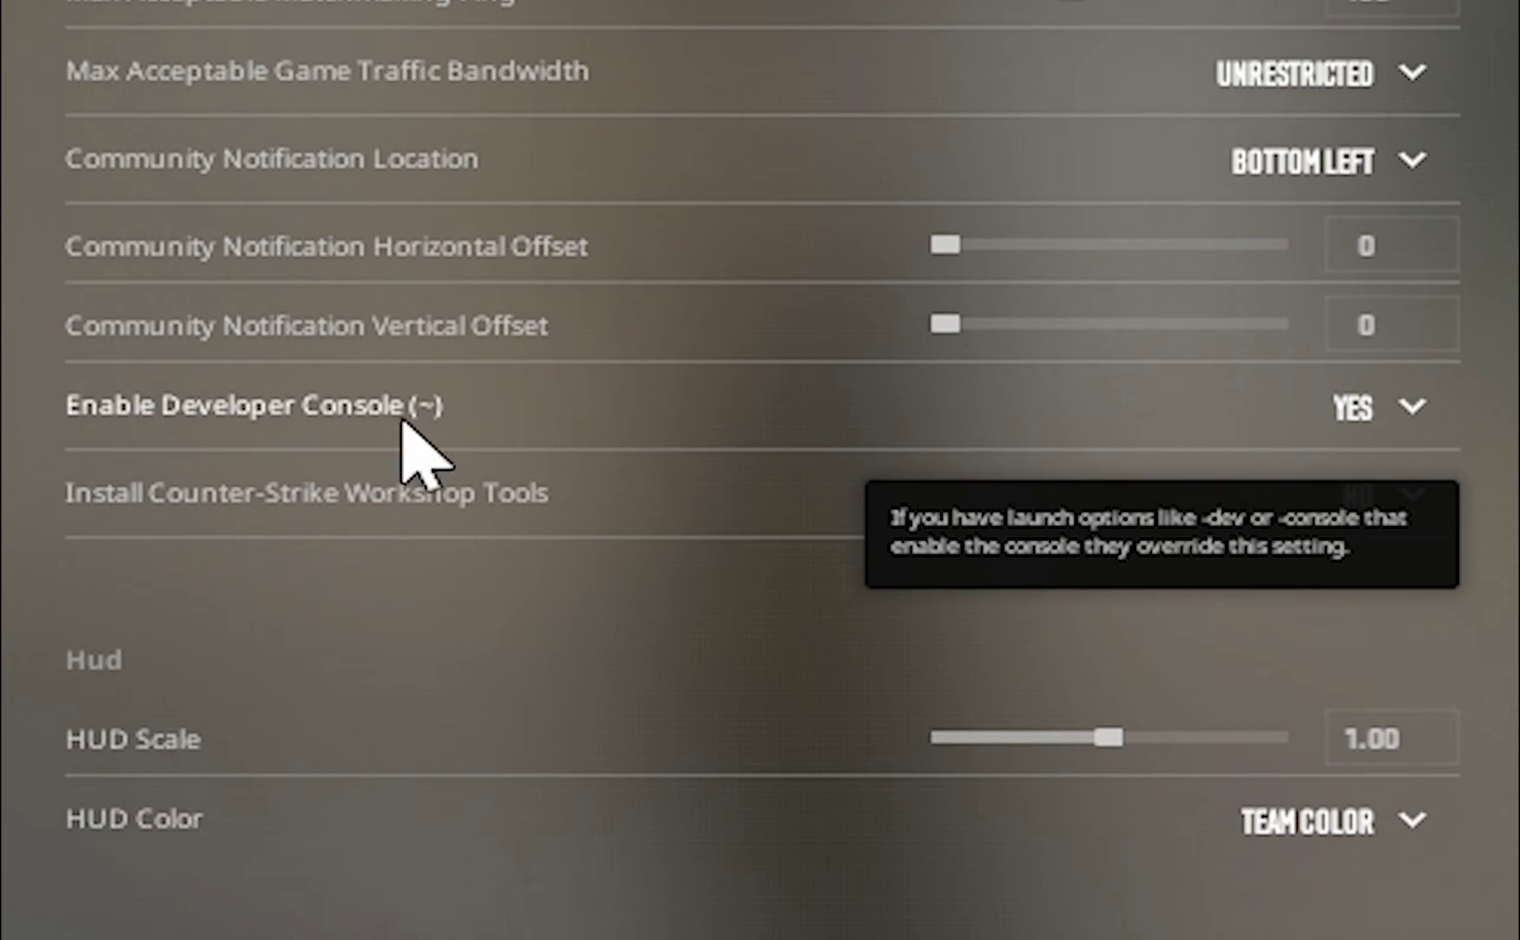
Step: Set Enable Developer Console to Yes and run r_drawparticles false, cl_disable_ragdolls true and cl_showfps 1 in the console
click(1365, 418)
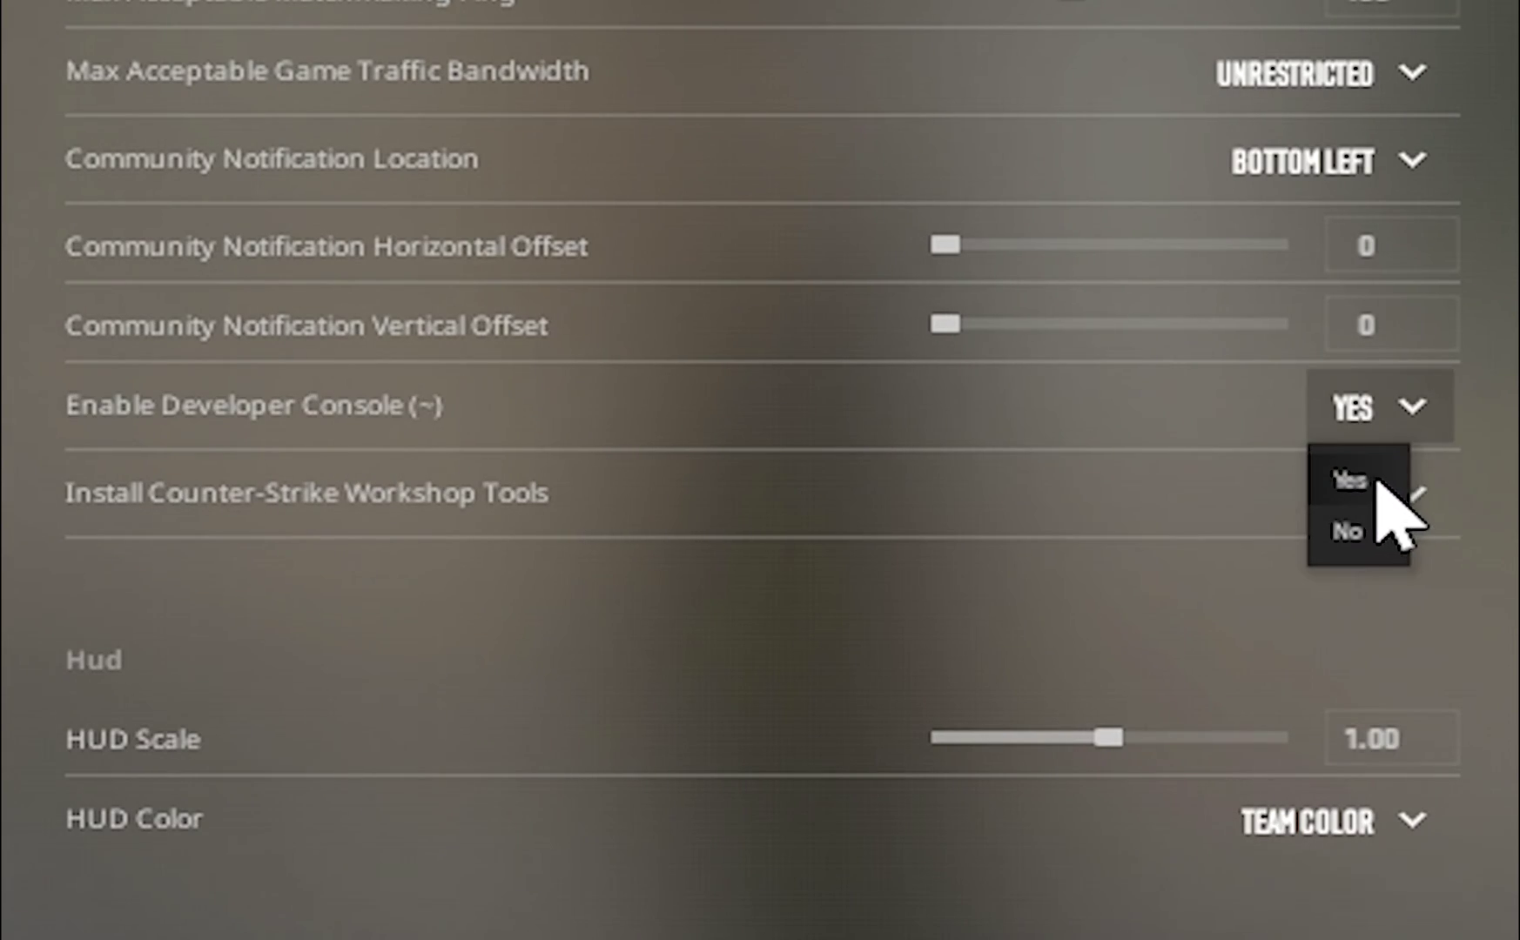
click(1375, 482)
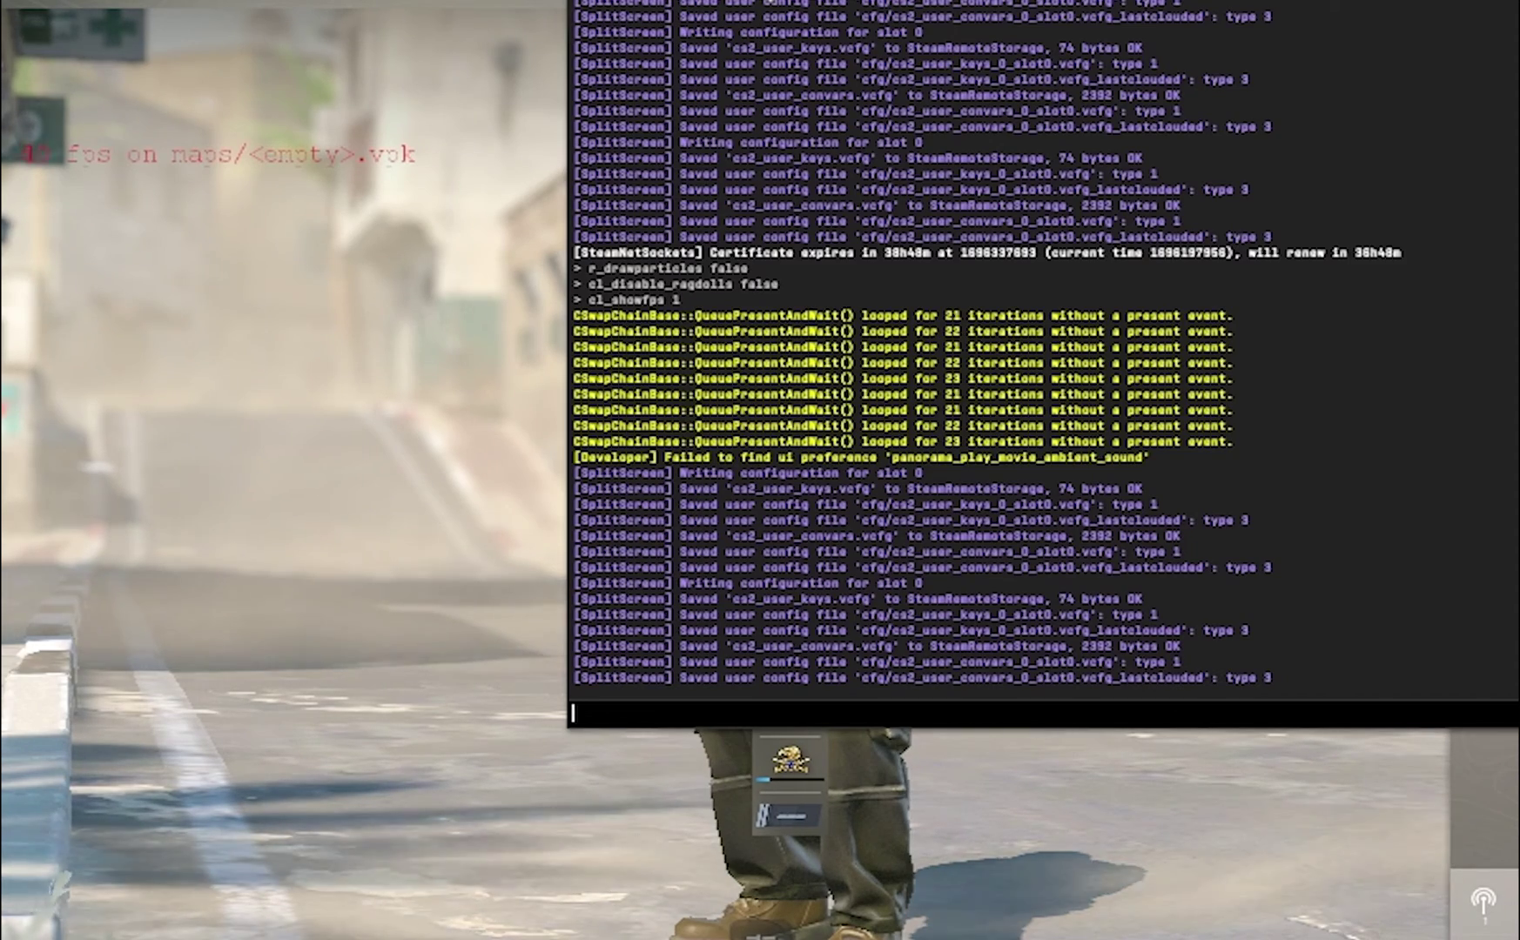
text(r_drawparticles false)
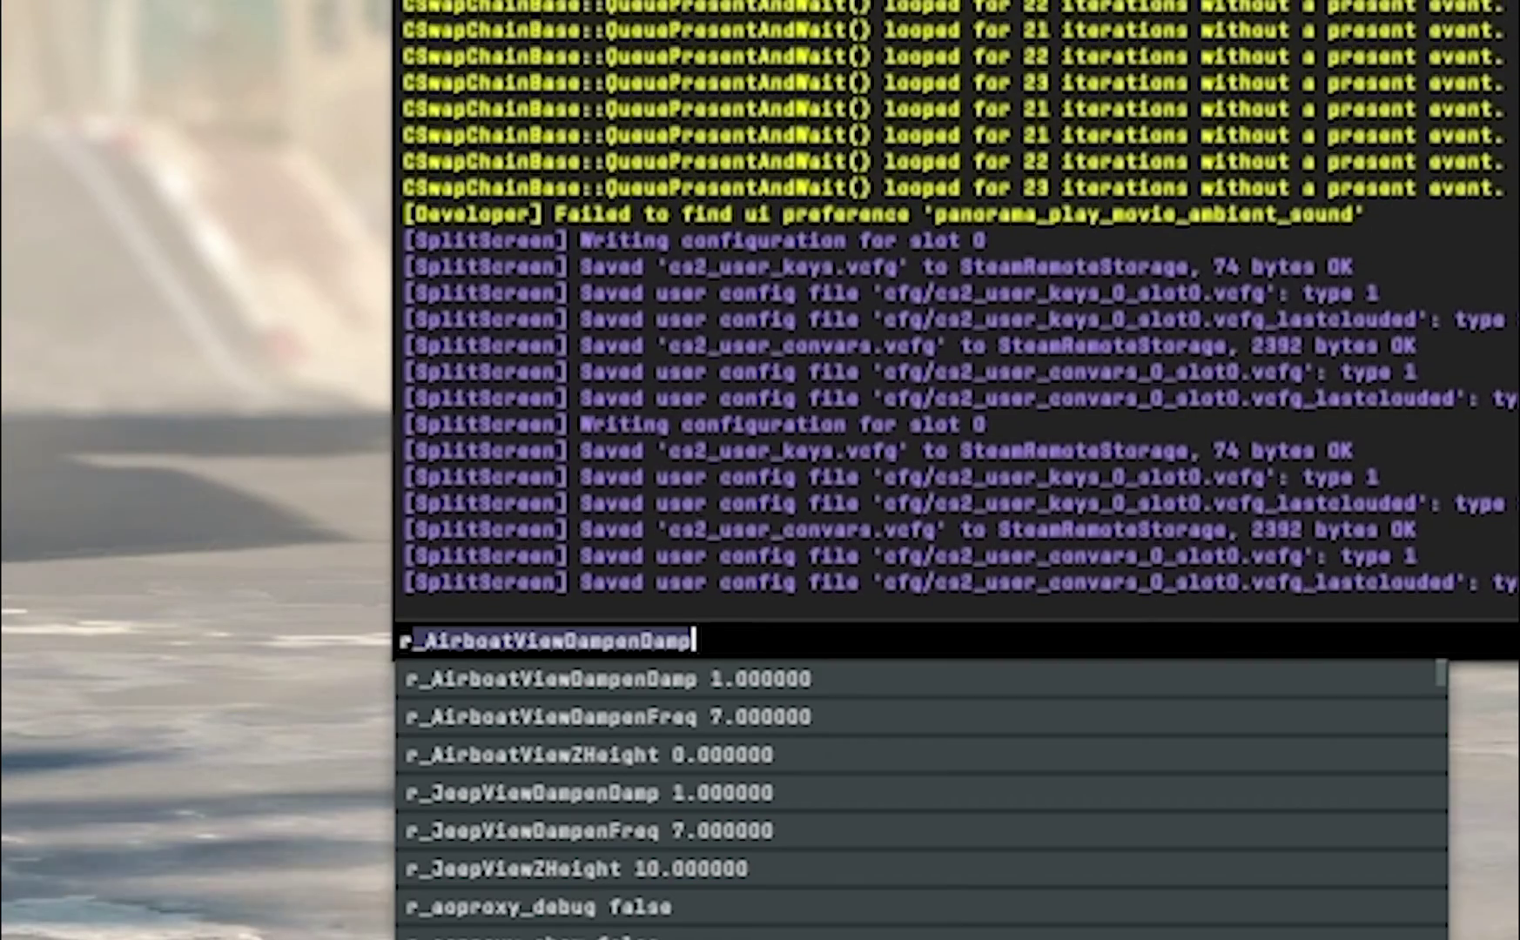
key(Return)
text(cl_disable_ragdolls true)
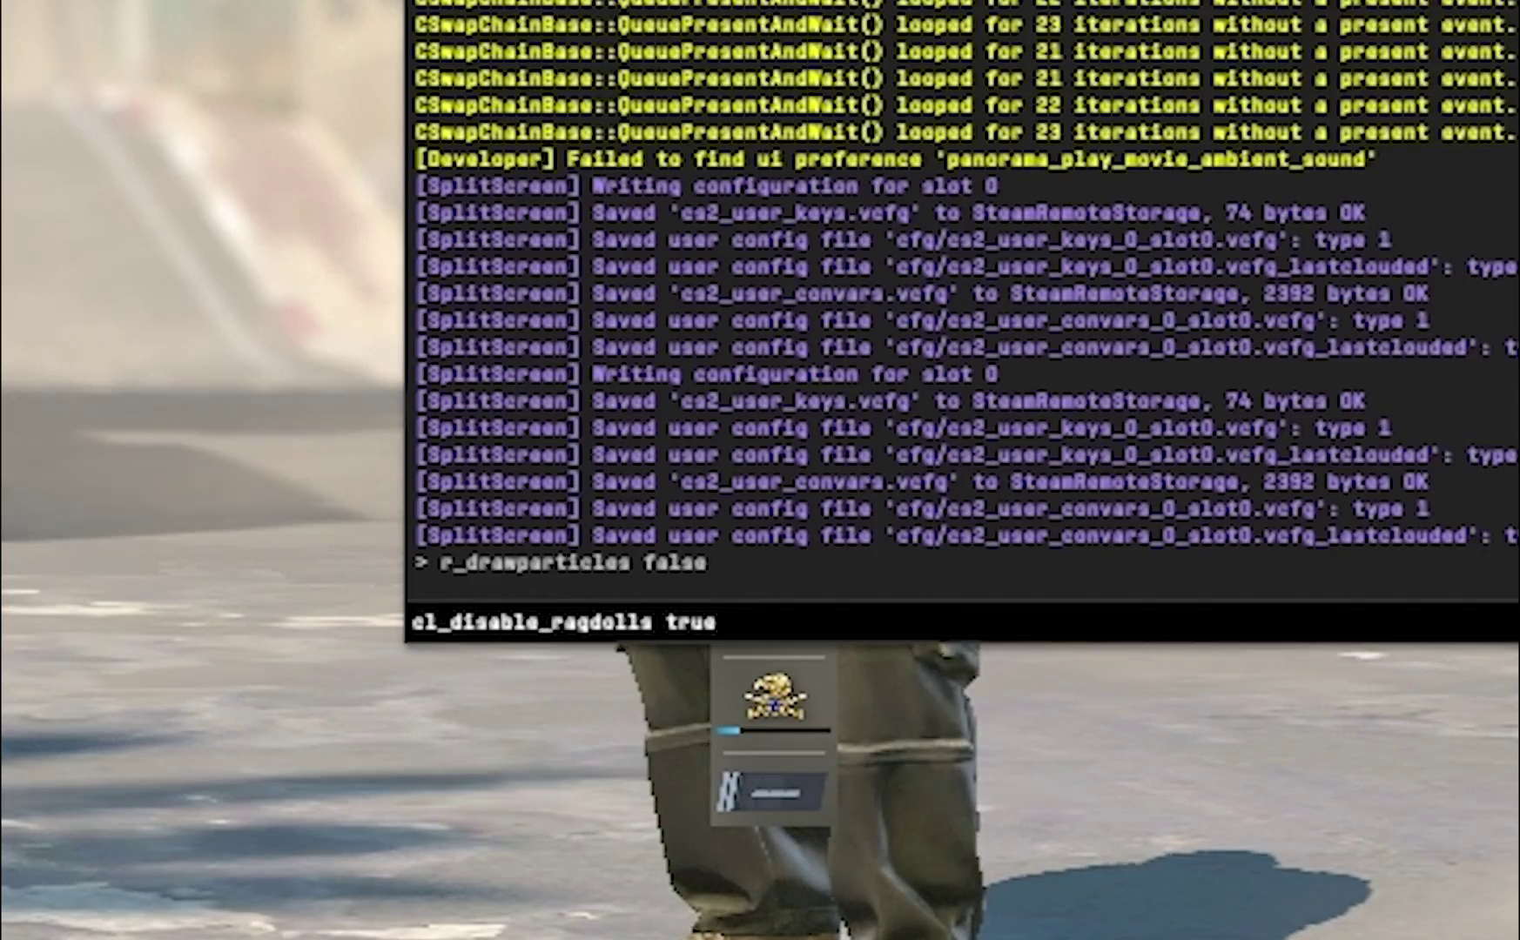
key(Return)
text(cl_showfps 1)
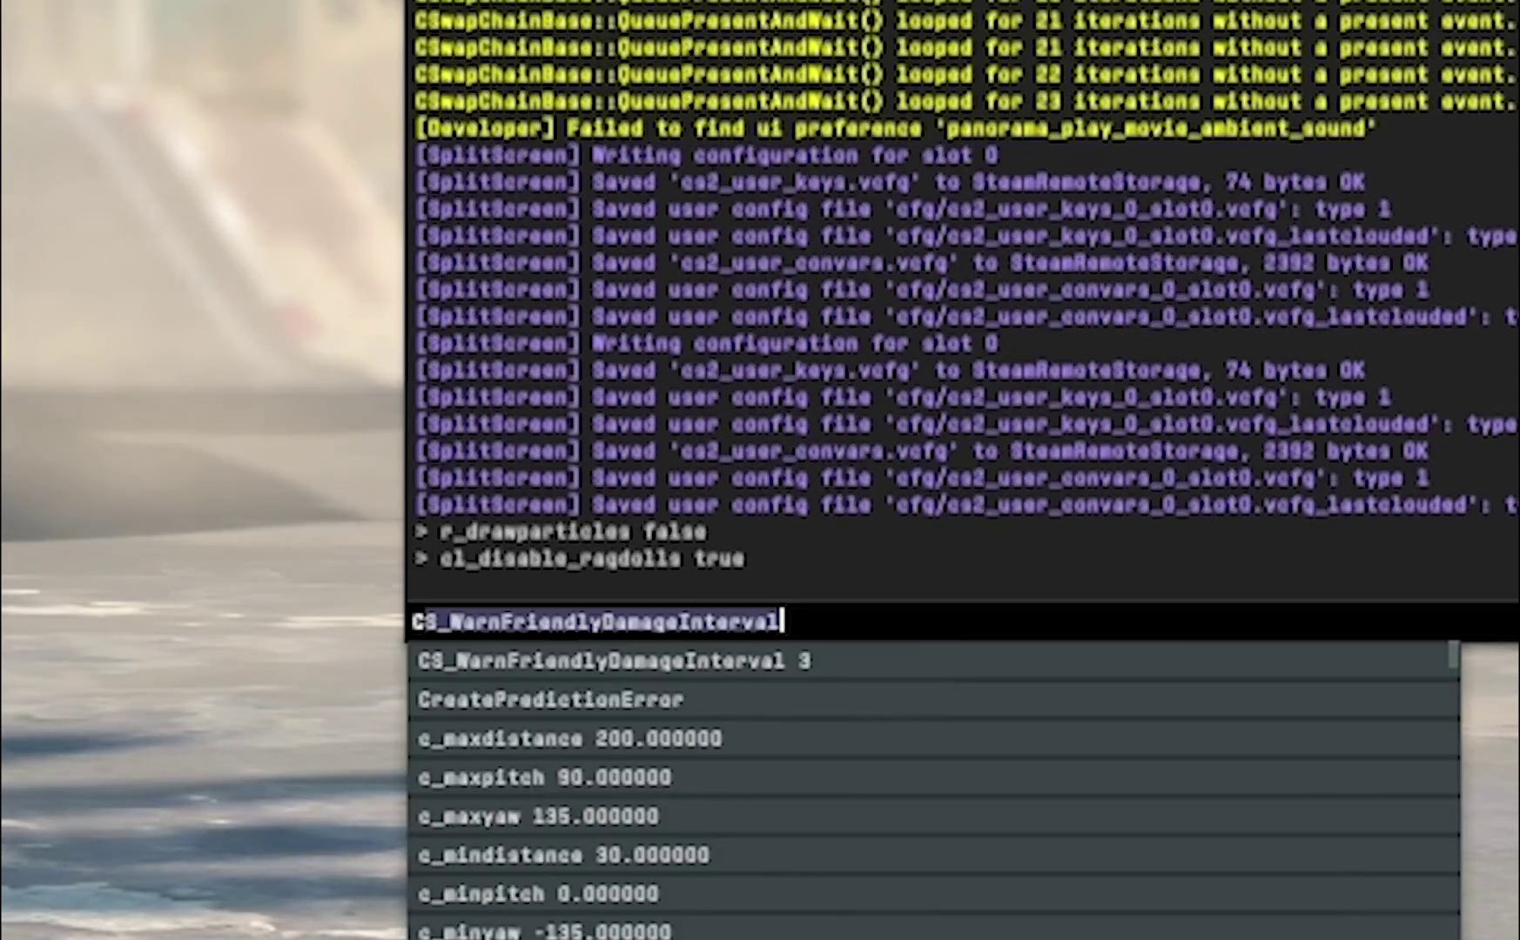
key(Return)
key(grave)
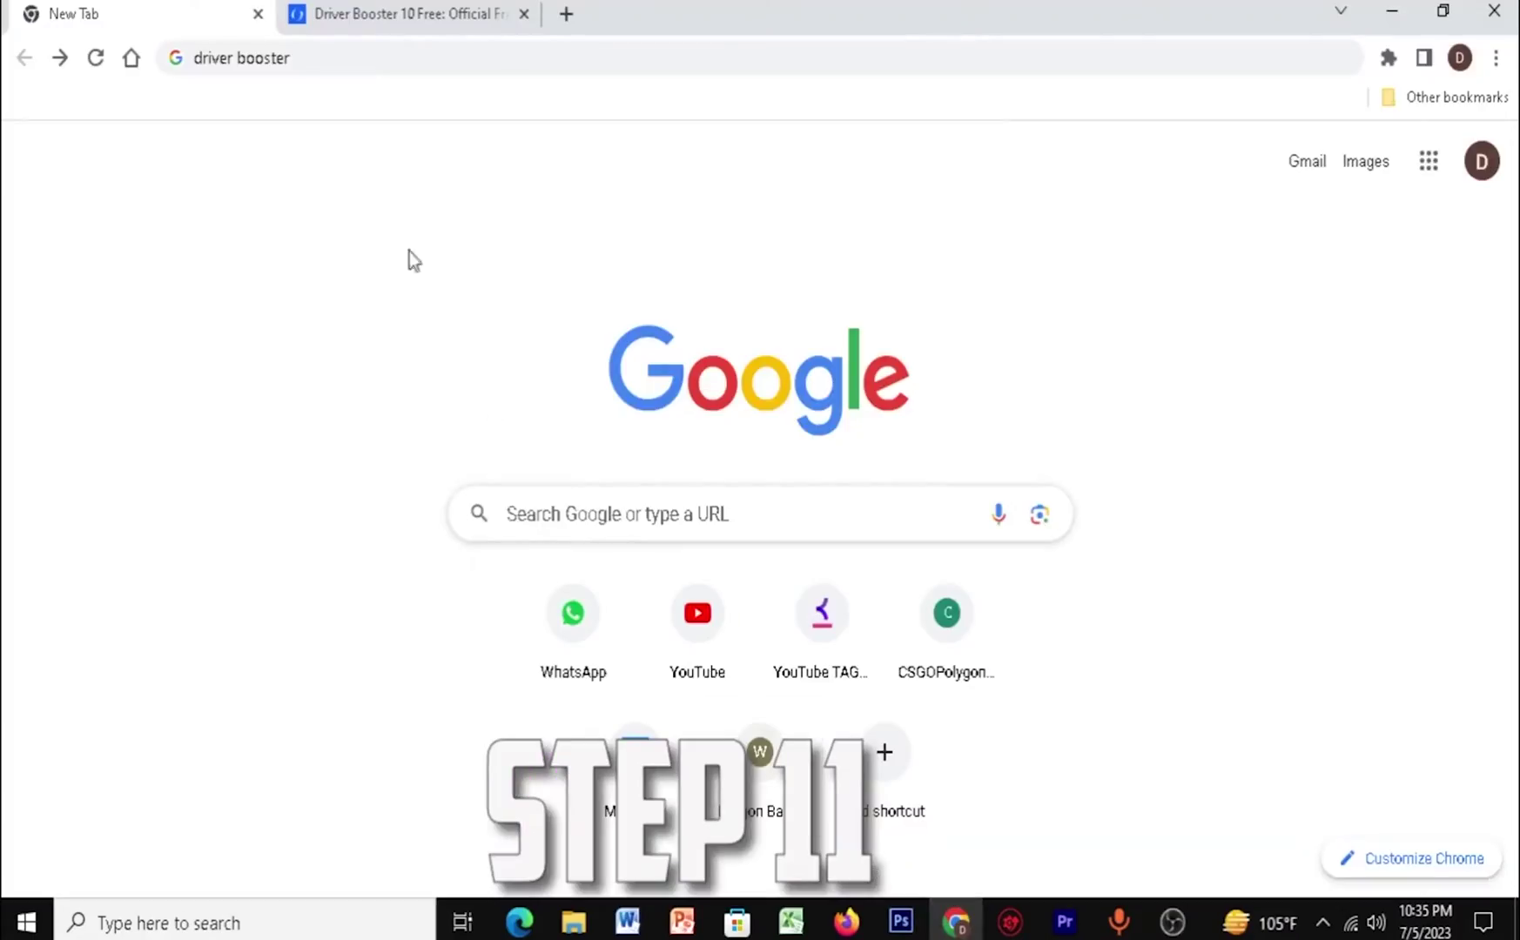
Step: Search Google for driver booster in Chrome, download Driver Booster 10 Free from the IObit site and minimize the browser
drag(329, 56, 159, 82)
key(Return)
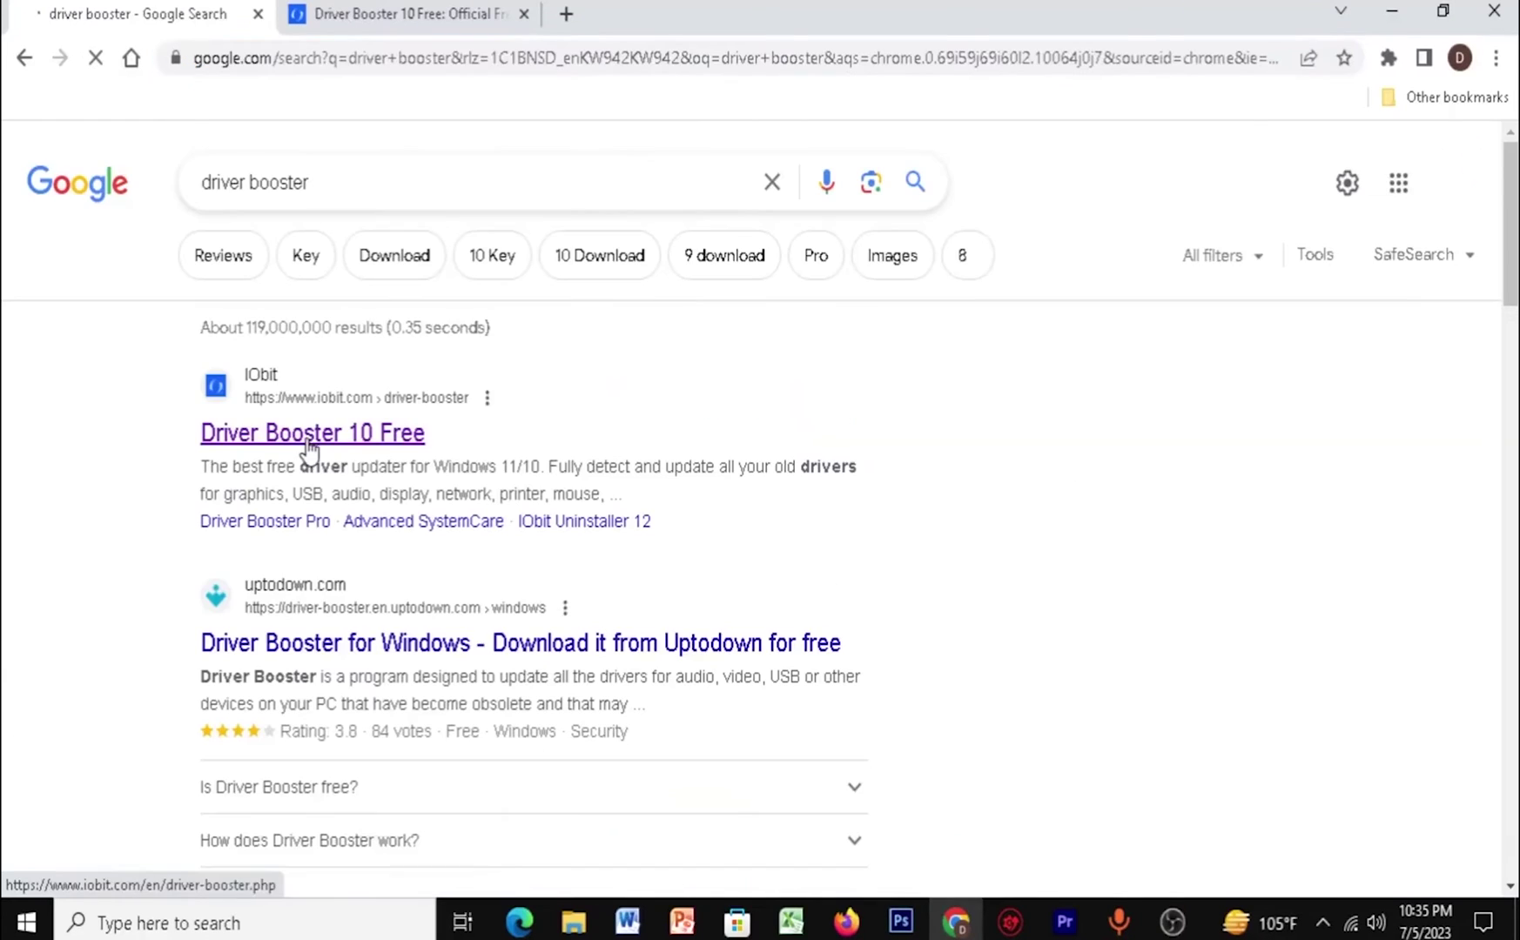
click(361, 433)
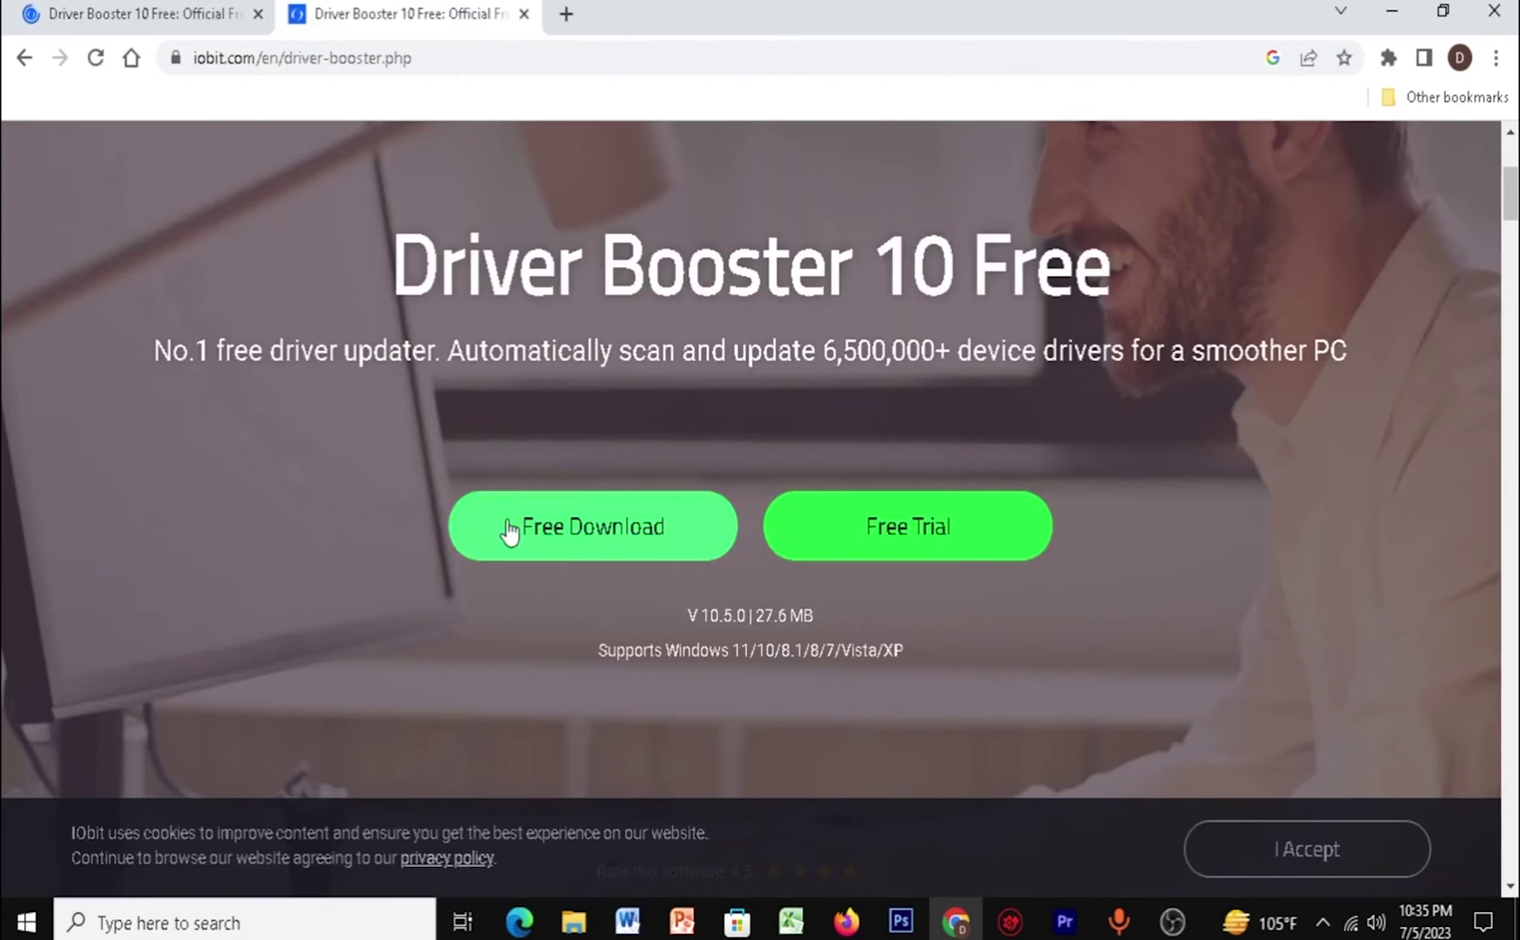
click(566, 533)
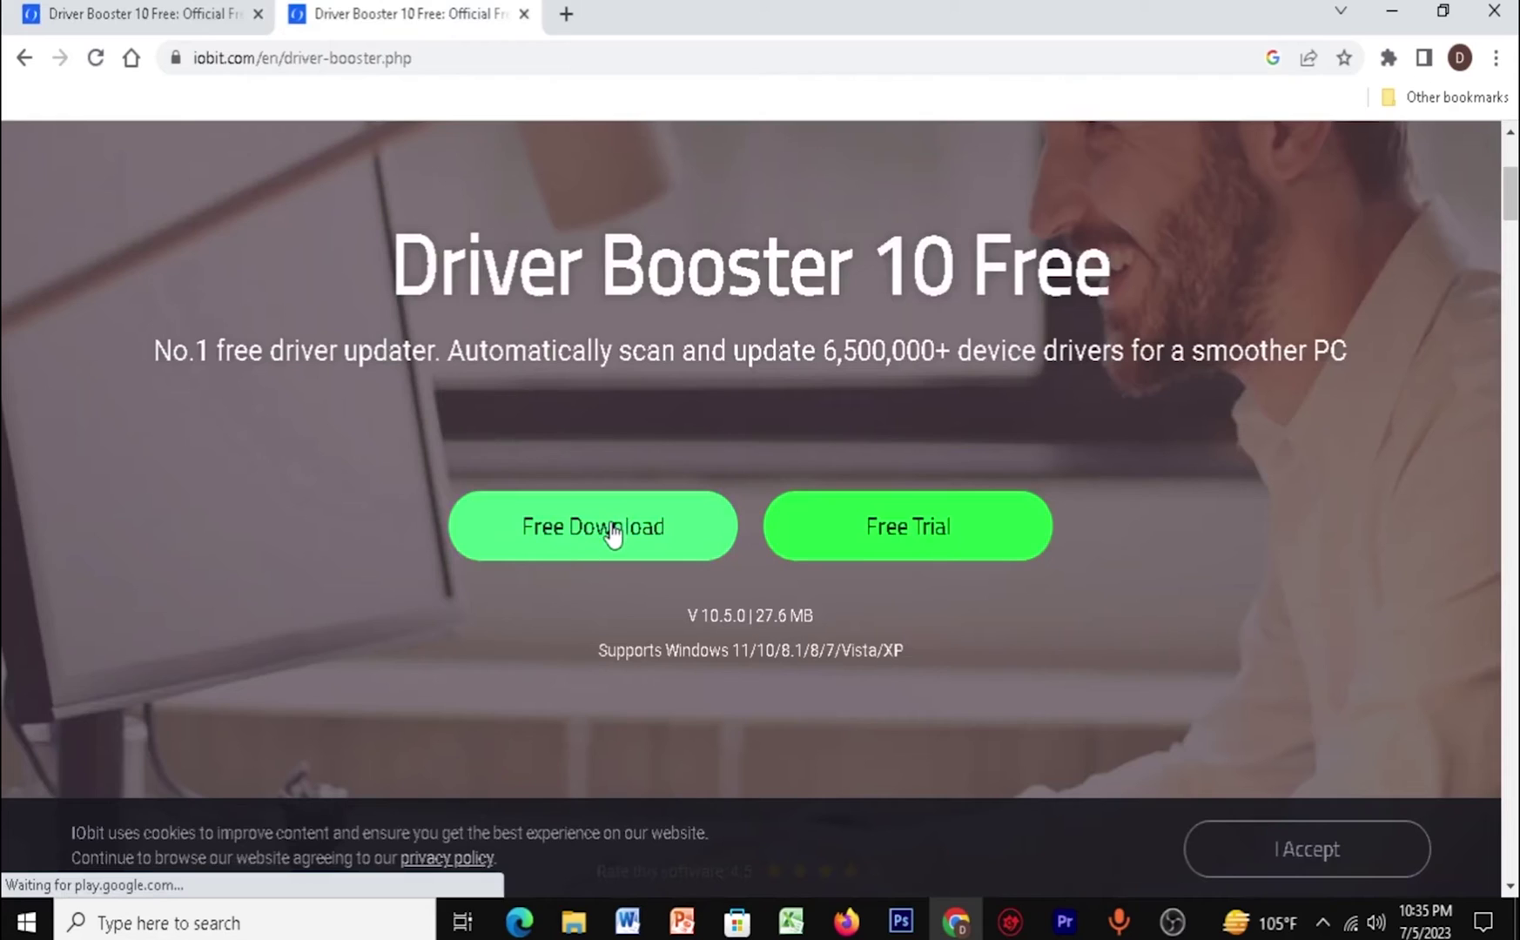
click(1392, 11)
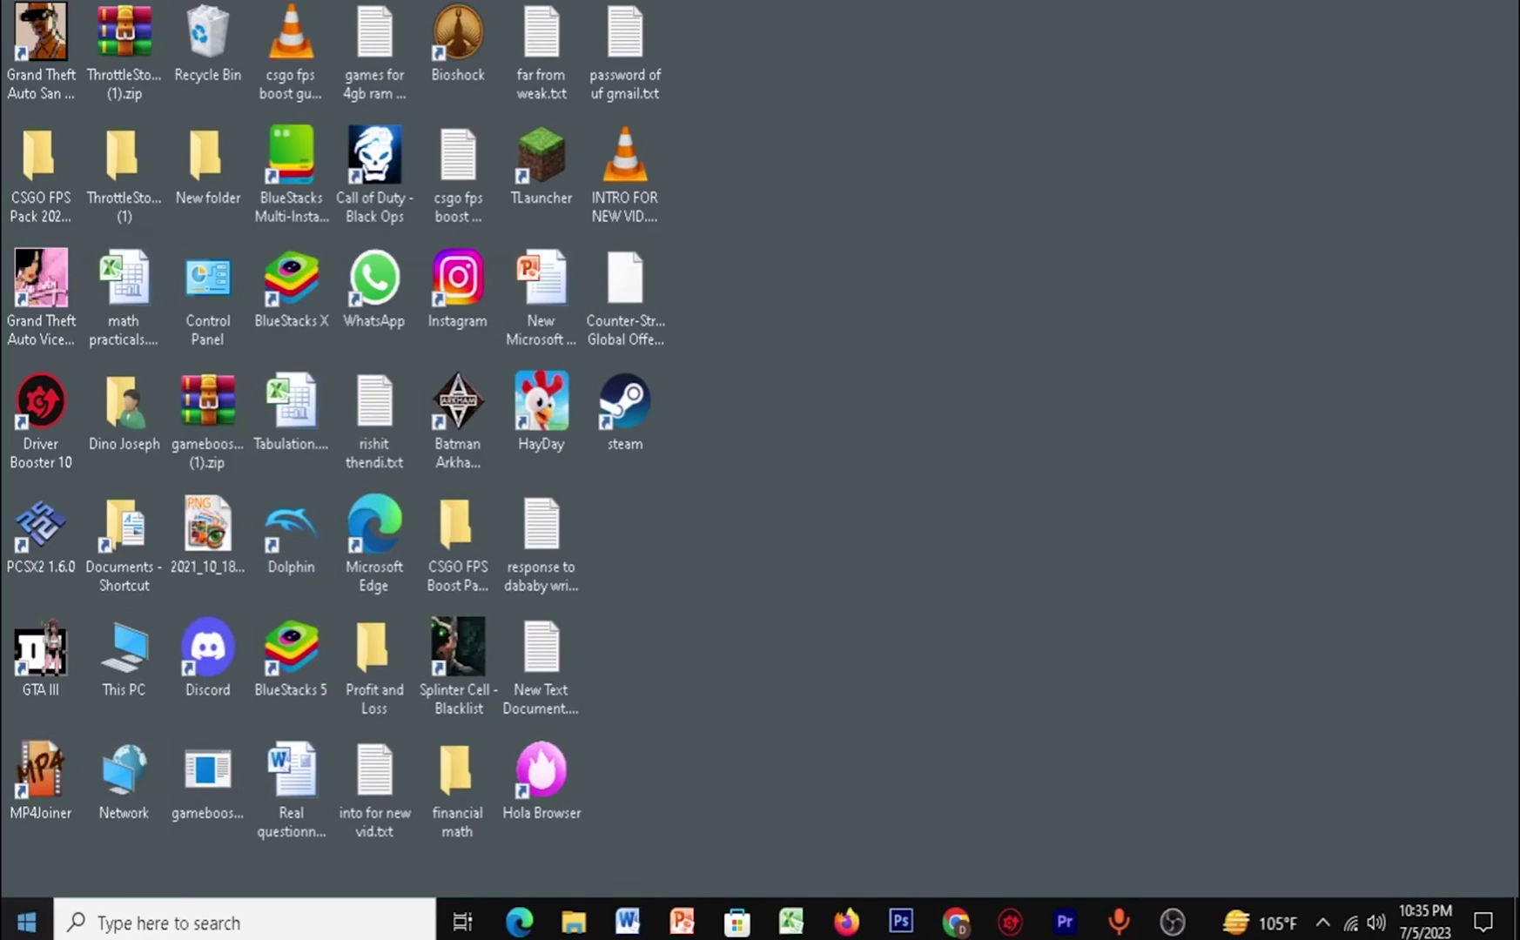
Step: Launch Driver Booster, scan for outdated drivers, look through the list and close the program
key(super)
text(driver booster)
click(296, 425)
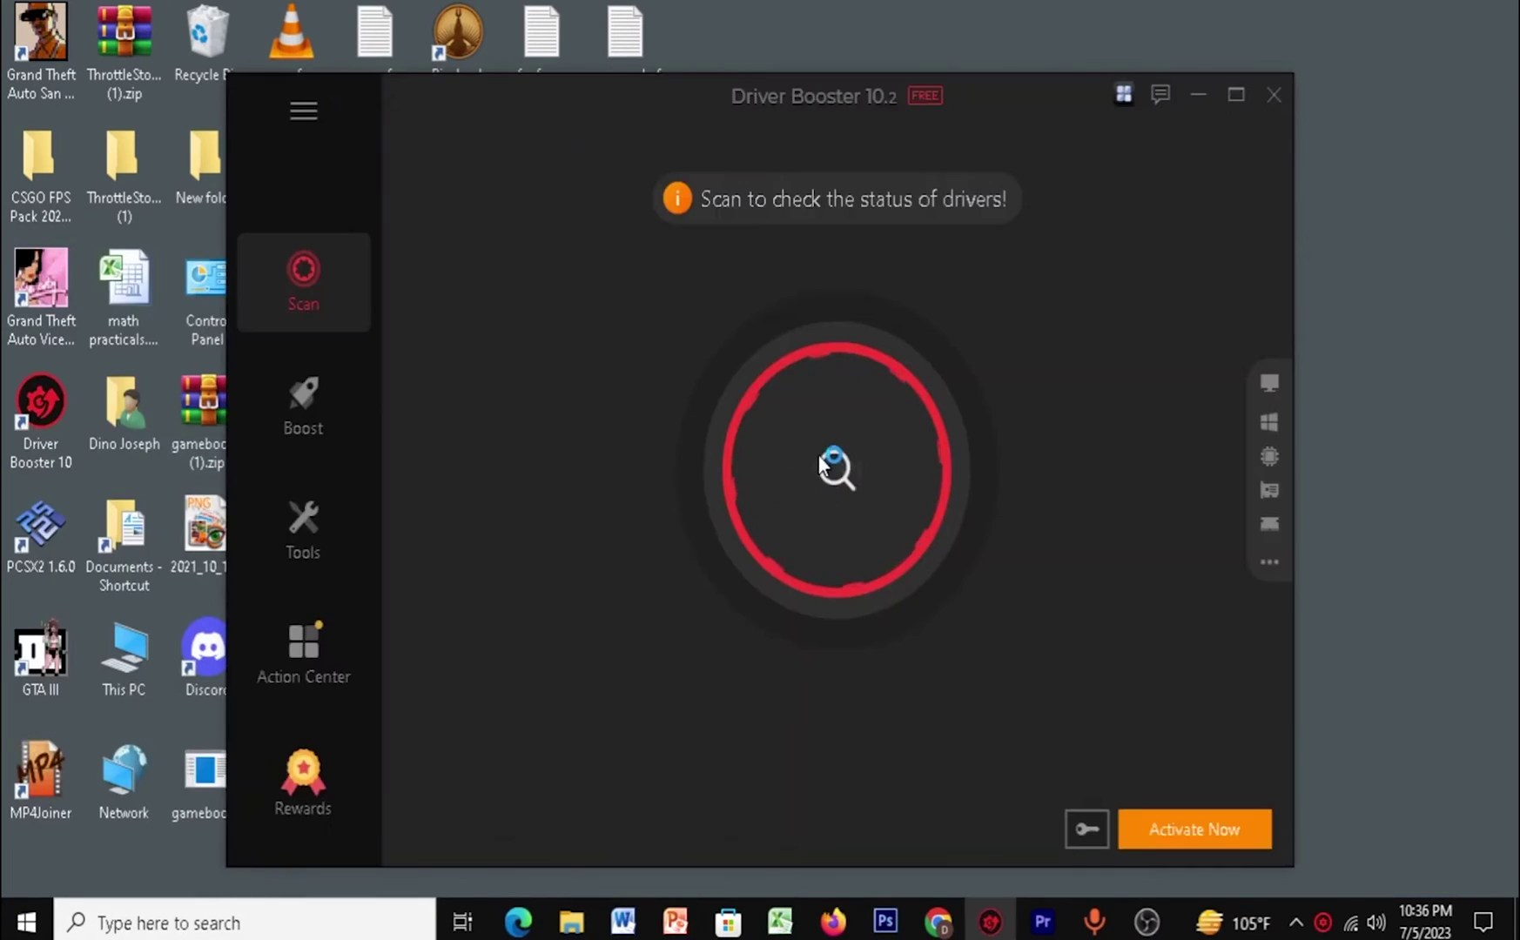
click(817, 458)
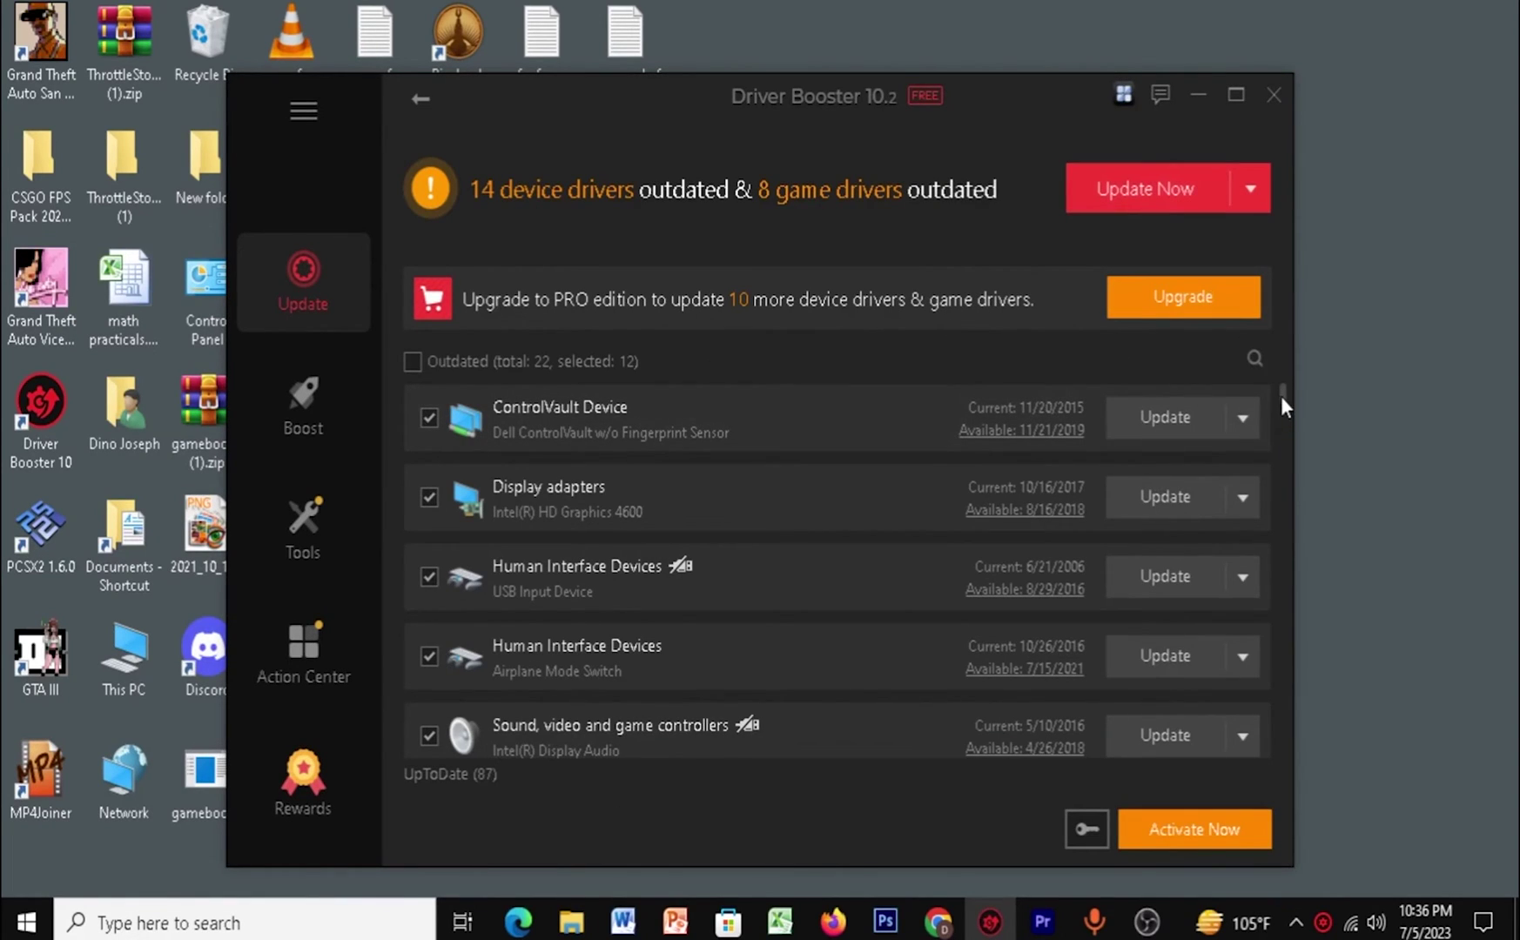
drag(1280, 397, 1288, 327)
click(1274, 96)
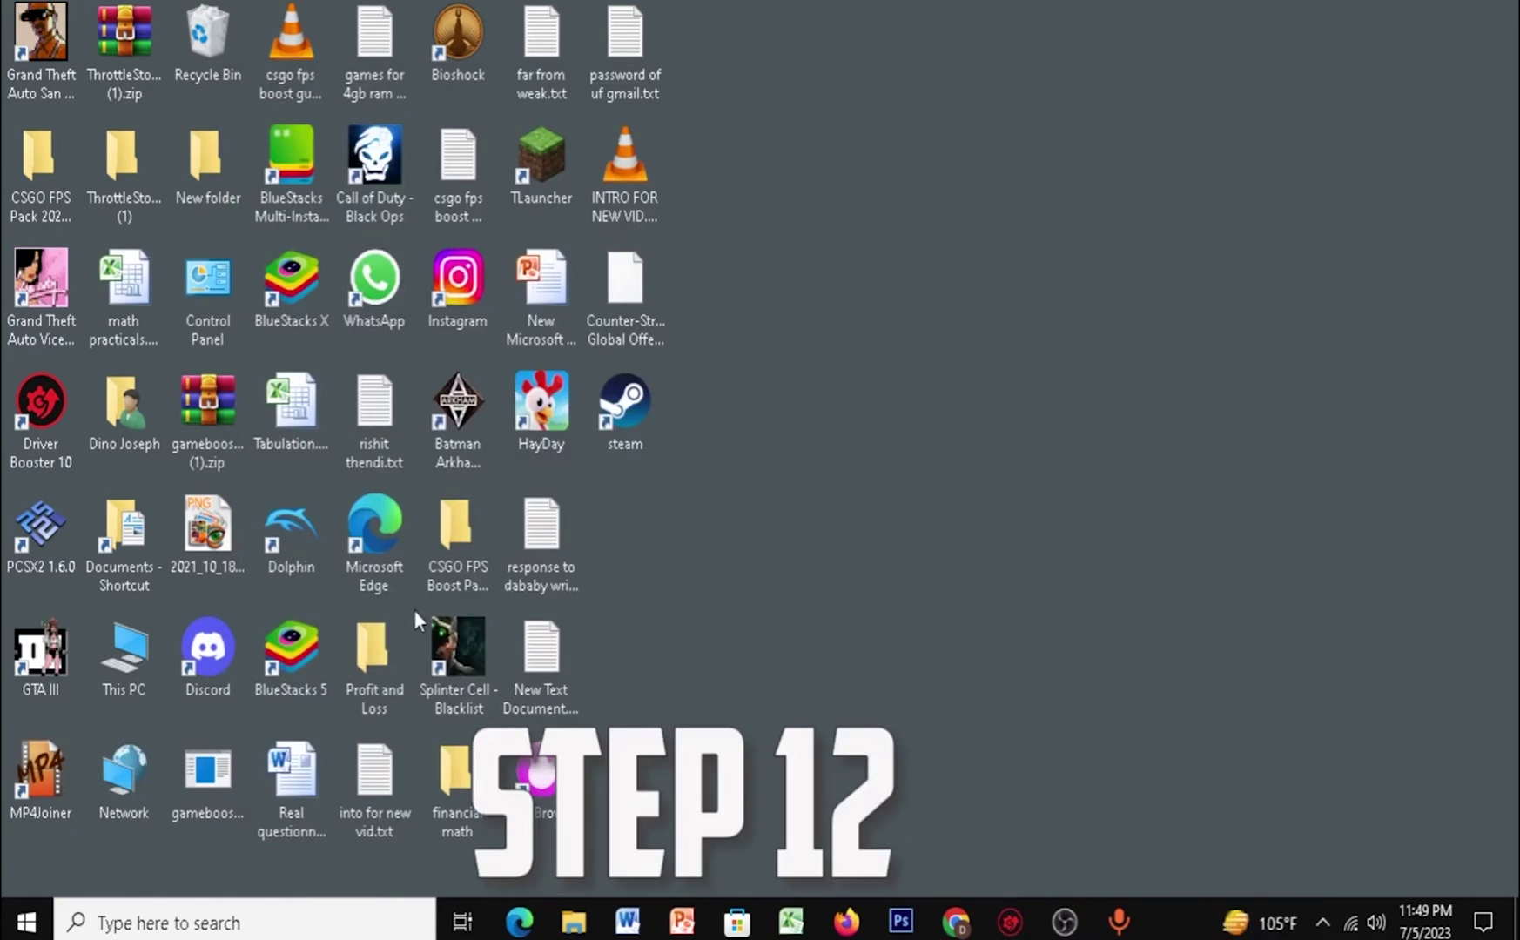
Step: Run powercfg -duplicatescheme e9a42b02-d5df-448d-aa00-03f14749eb61 in an administrator PowerShell window and close it
right_click(26, 921)
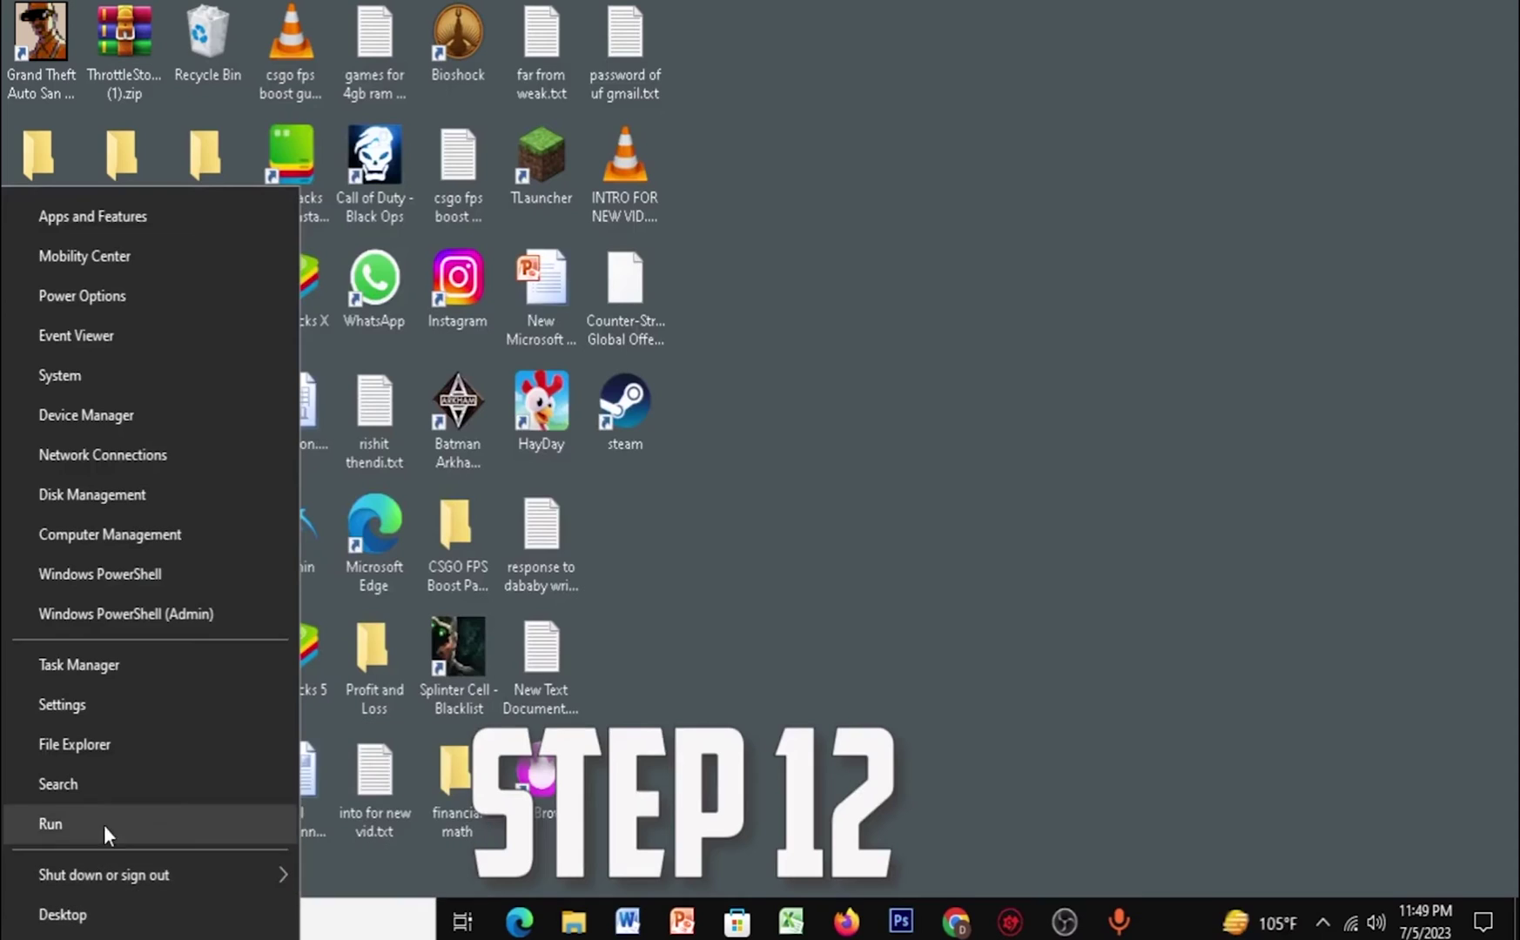
click(124, 625)
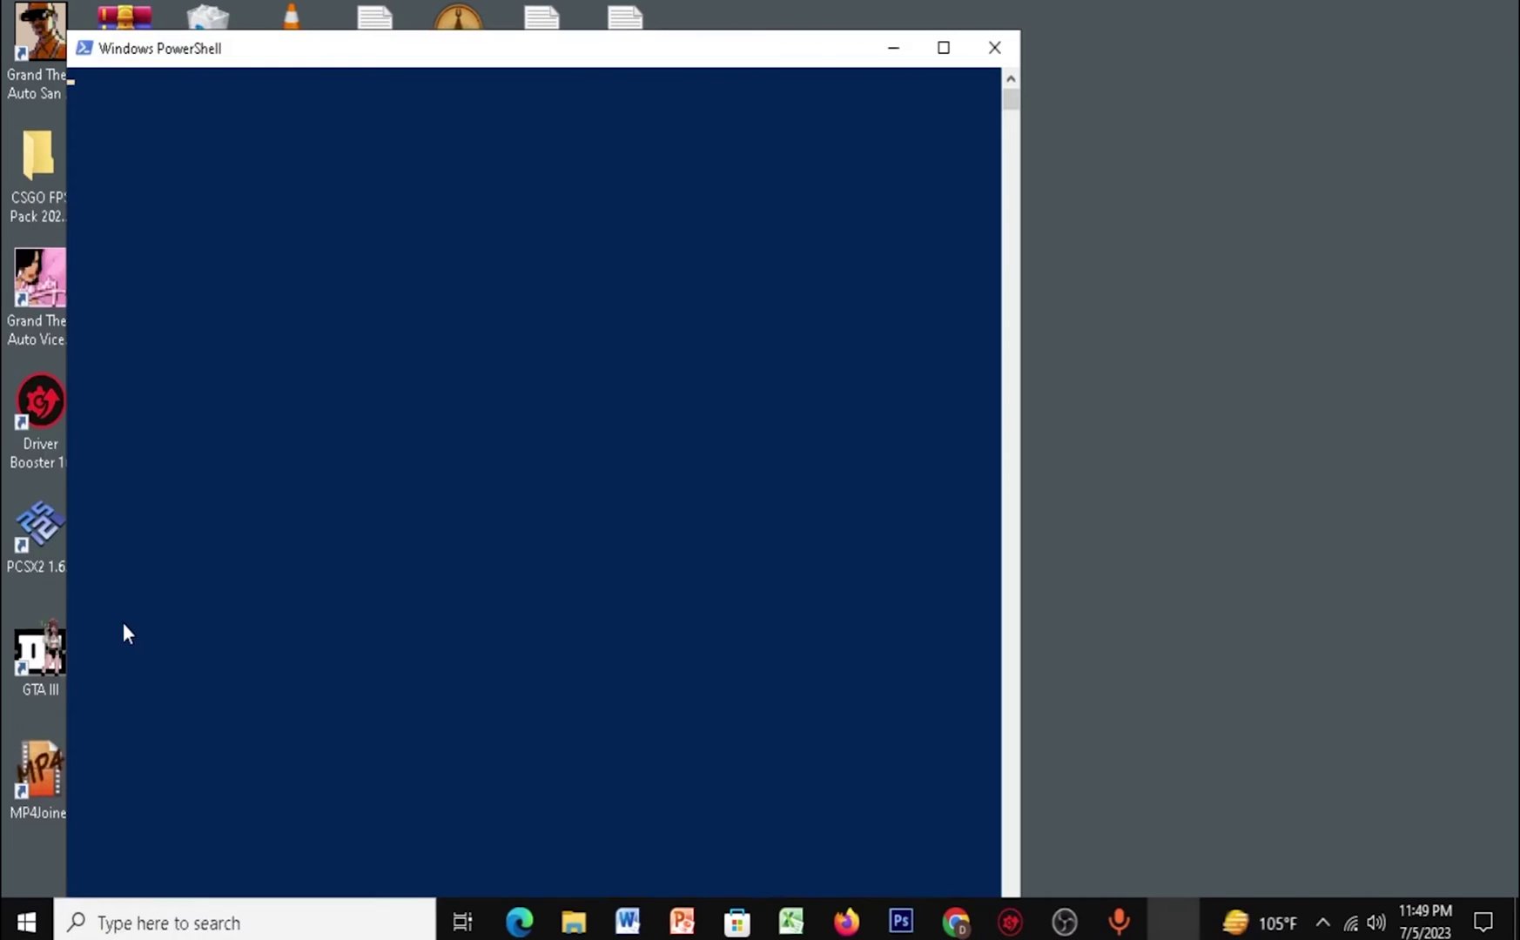
right_click(245, 188)
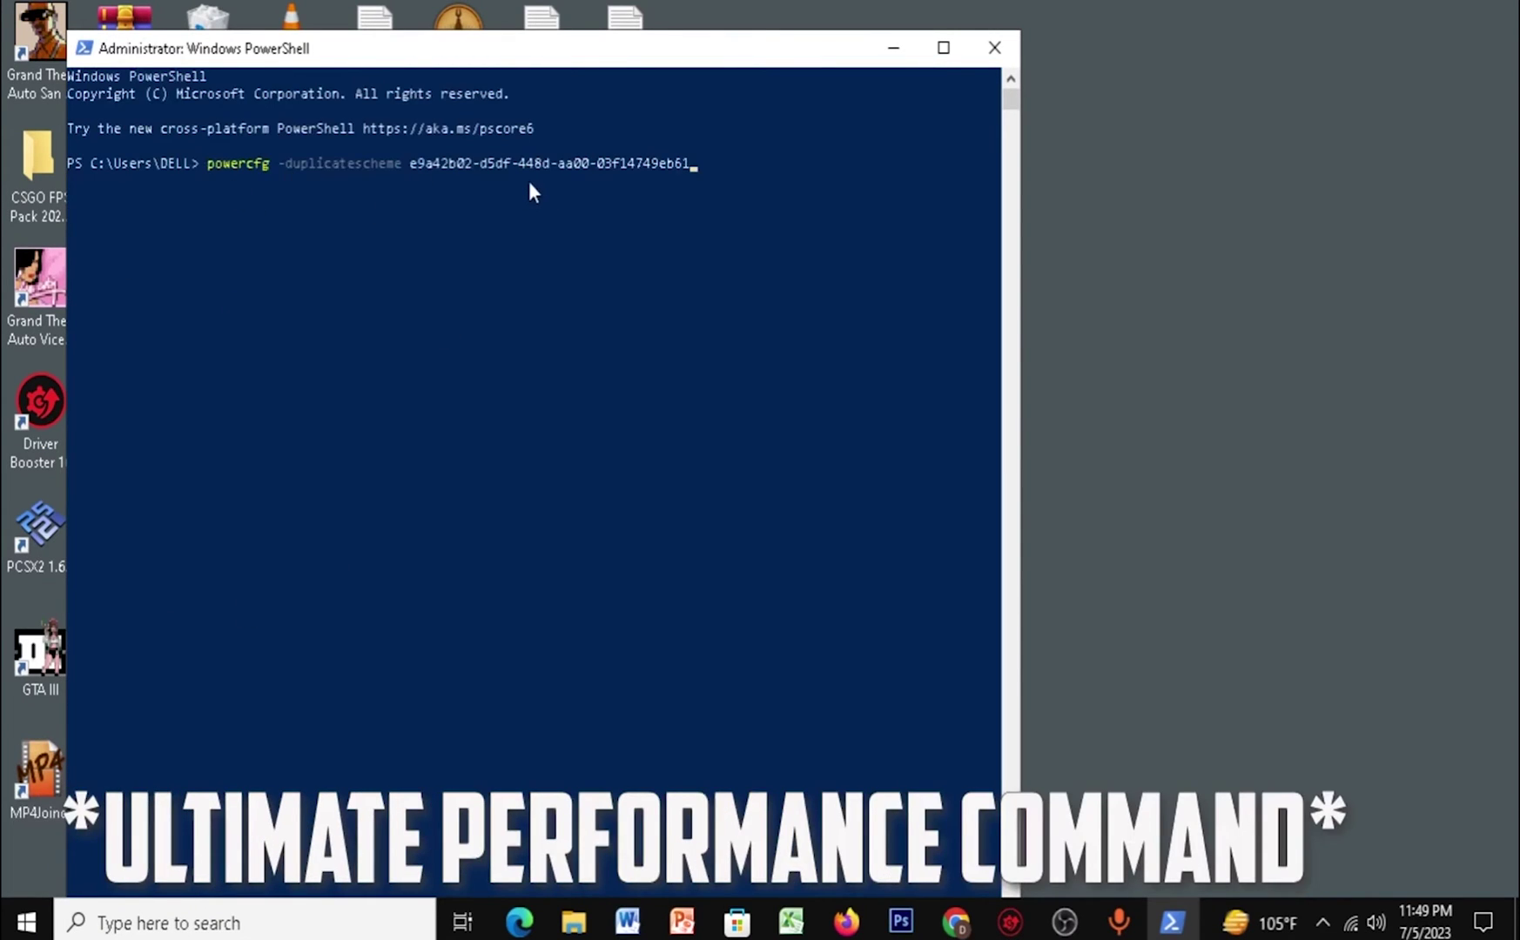
key(Return)
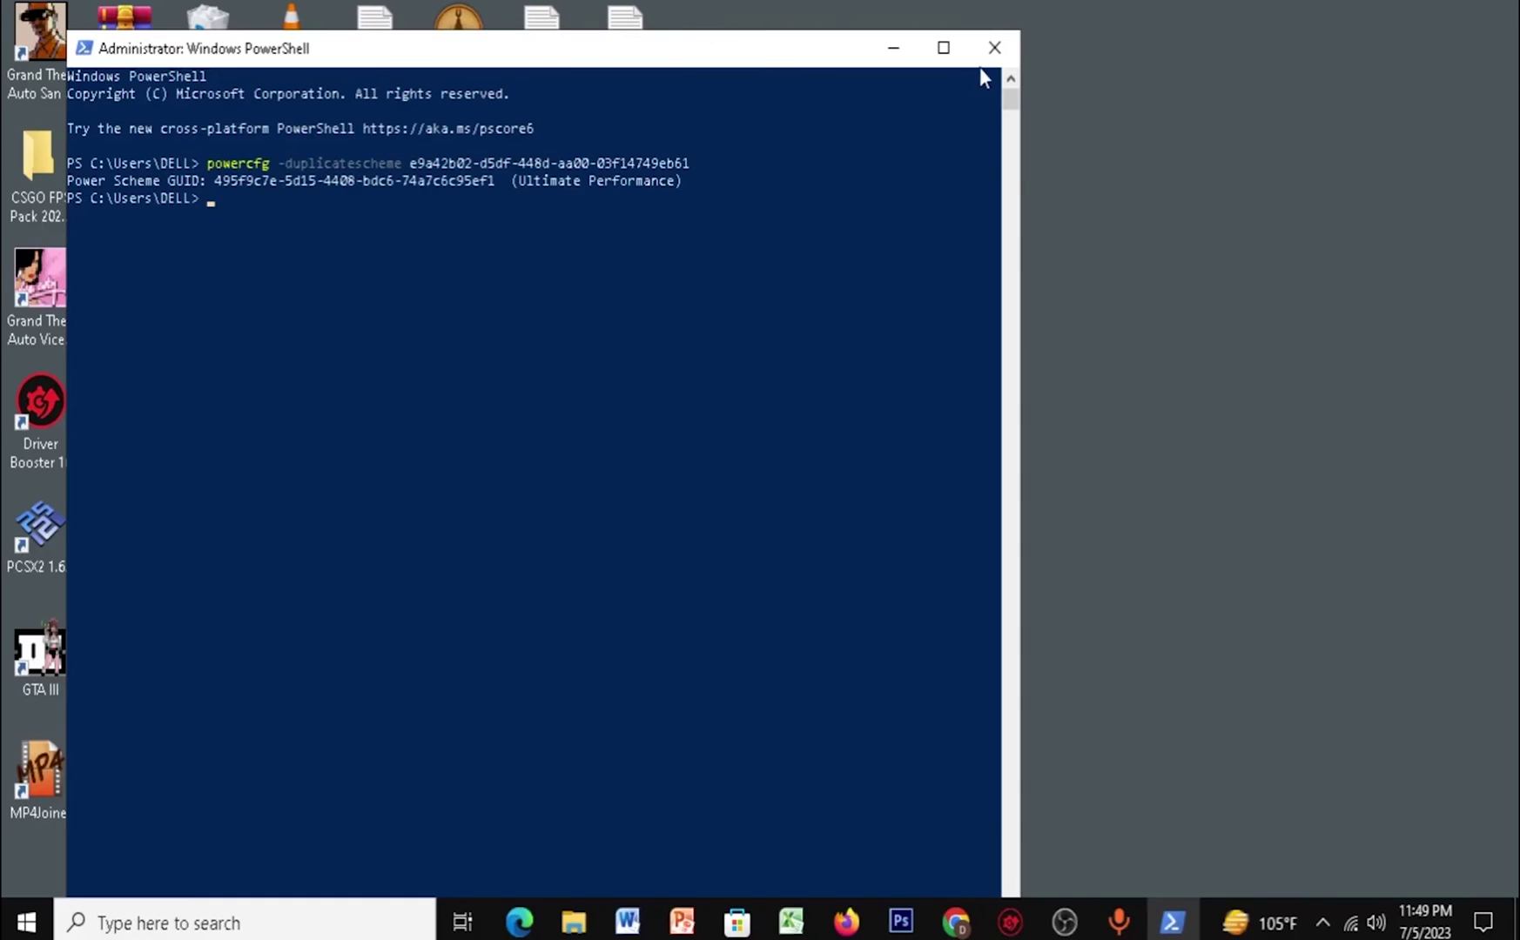
click(1002, 55)
Step: Find the power plan settings, go to Power Options and select the first Ultimate Performance plan
key(super)
text(edit)
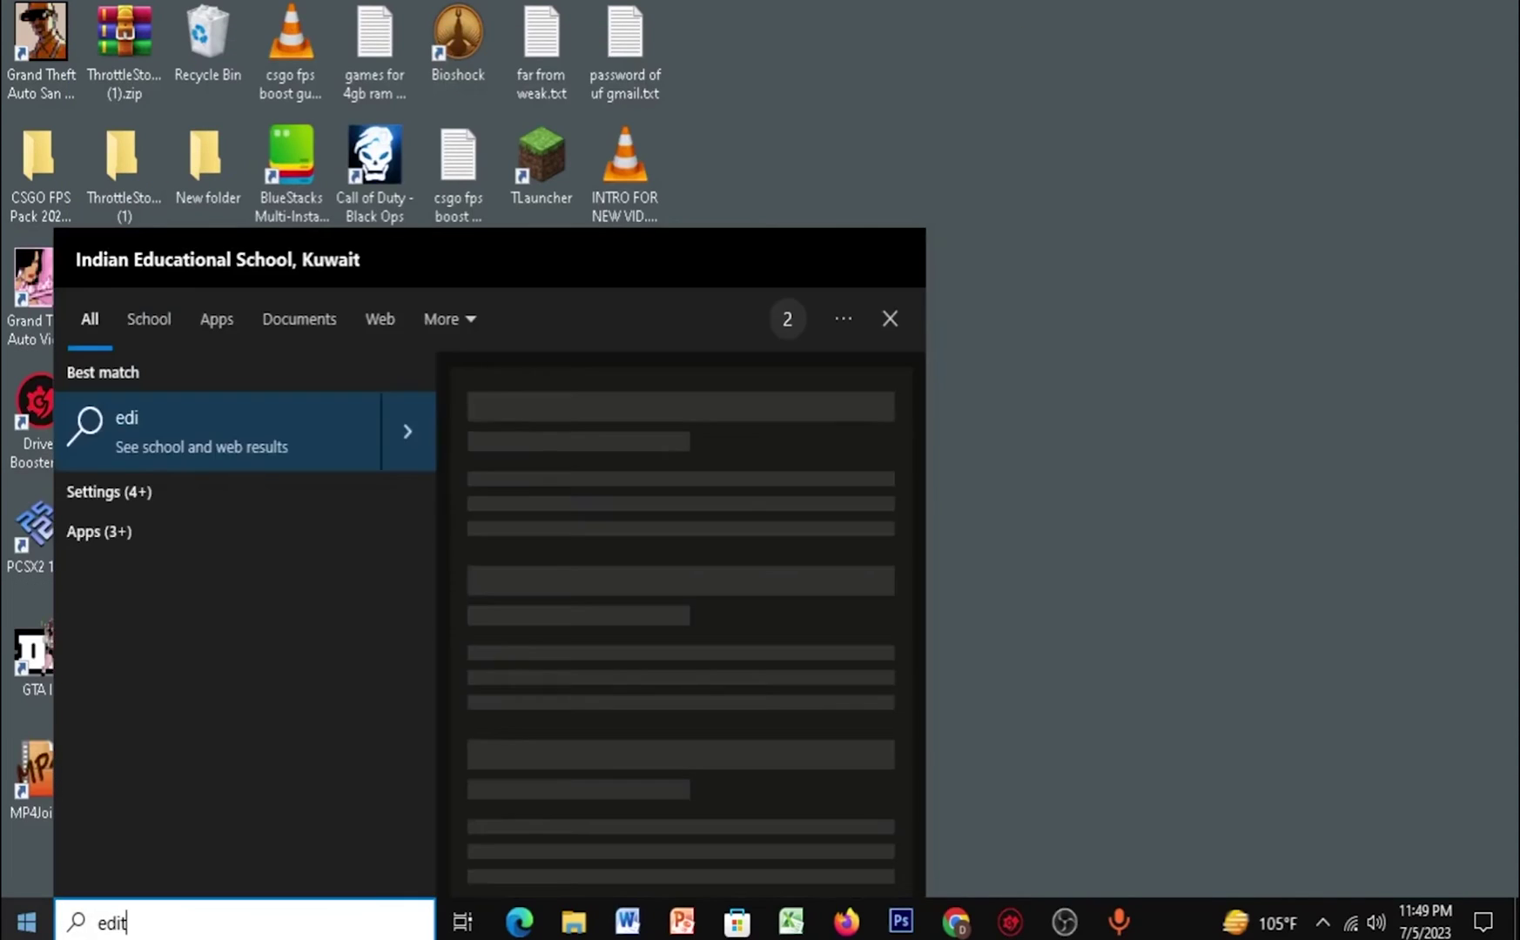
click(219, 433)
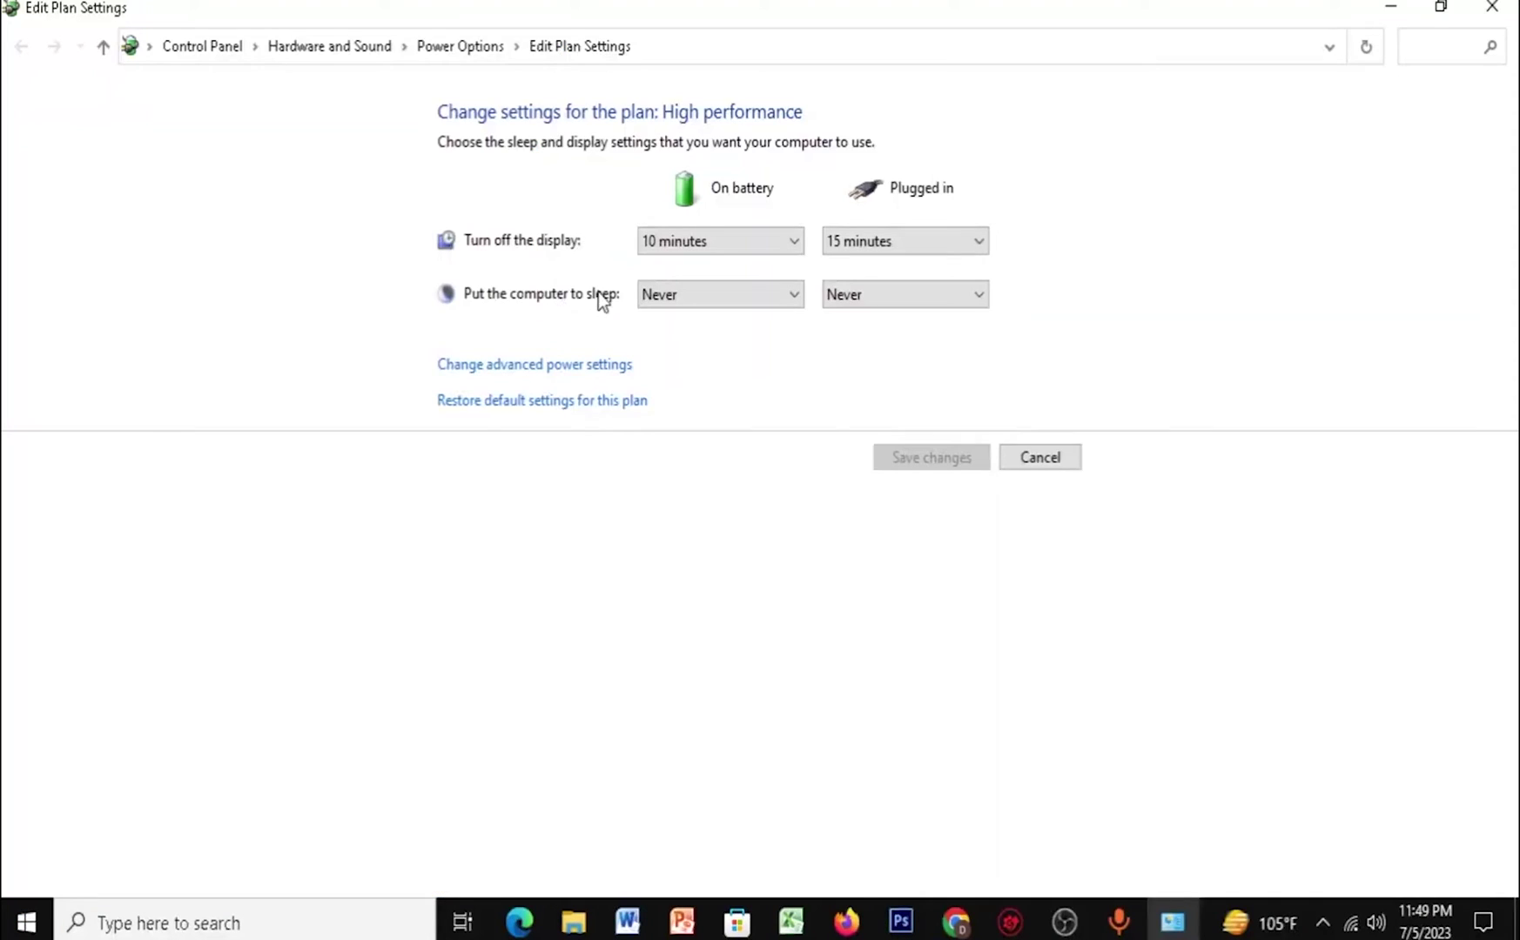
click(462, 46)
scroll(310, 657, down, 1)
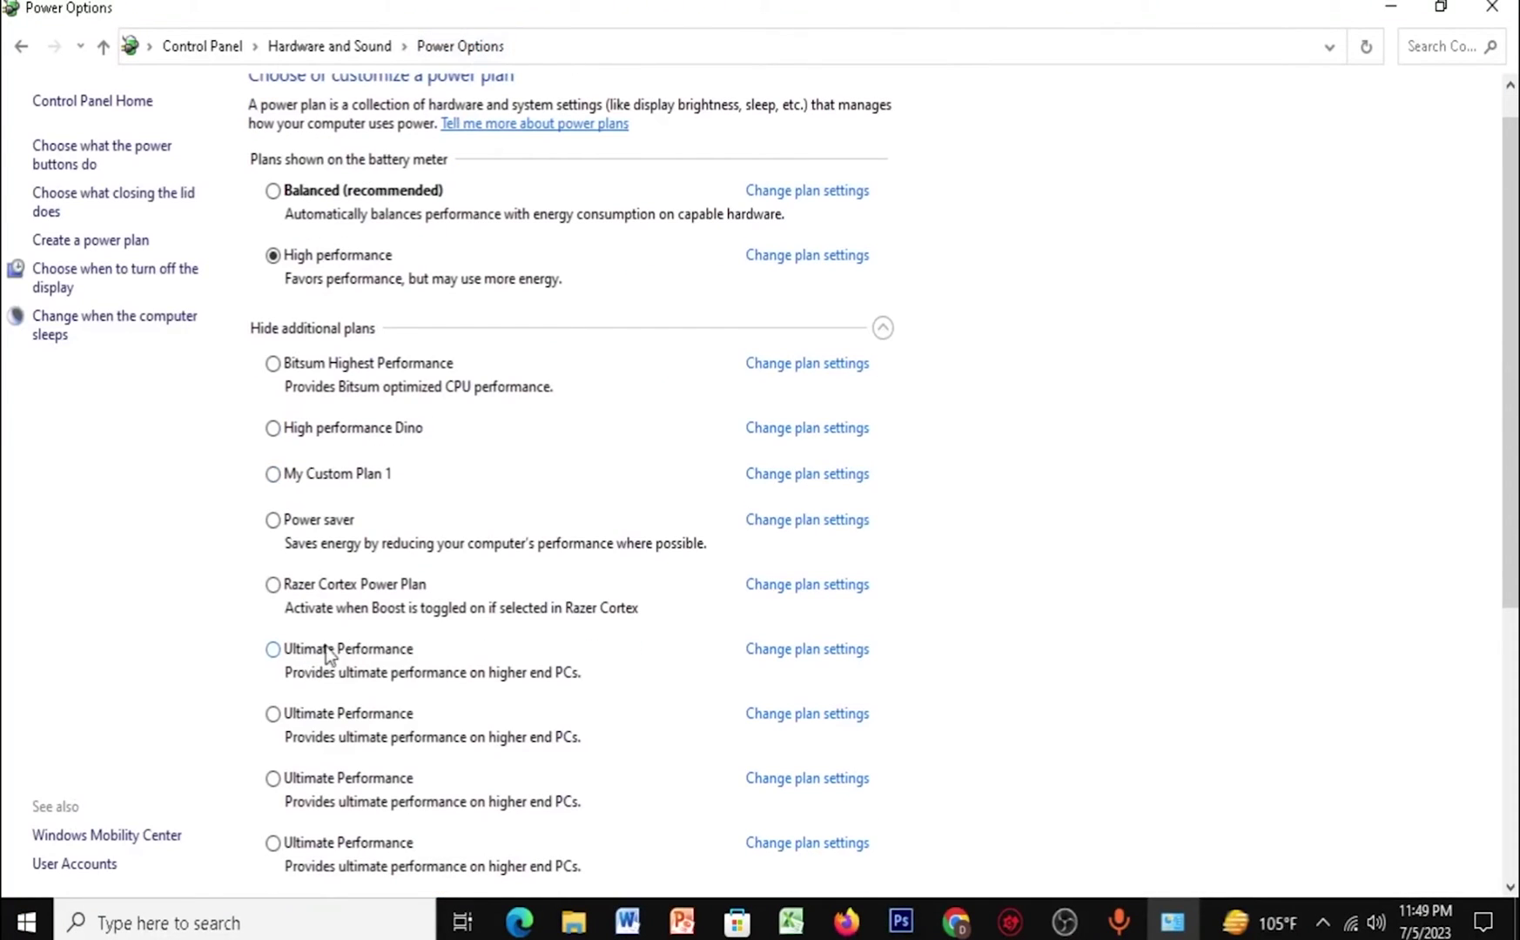
click(273, 649)
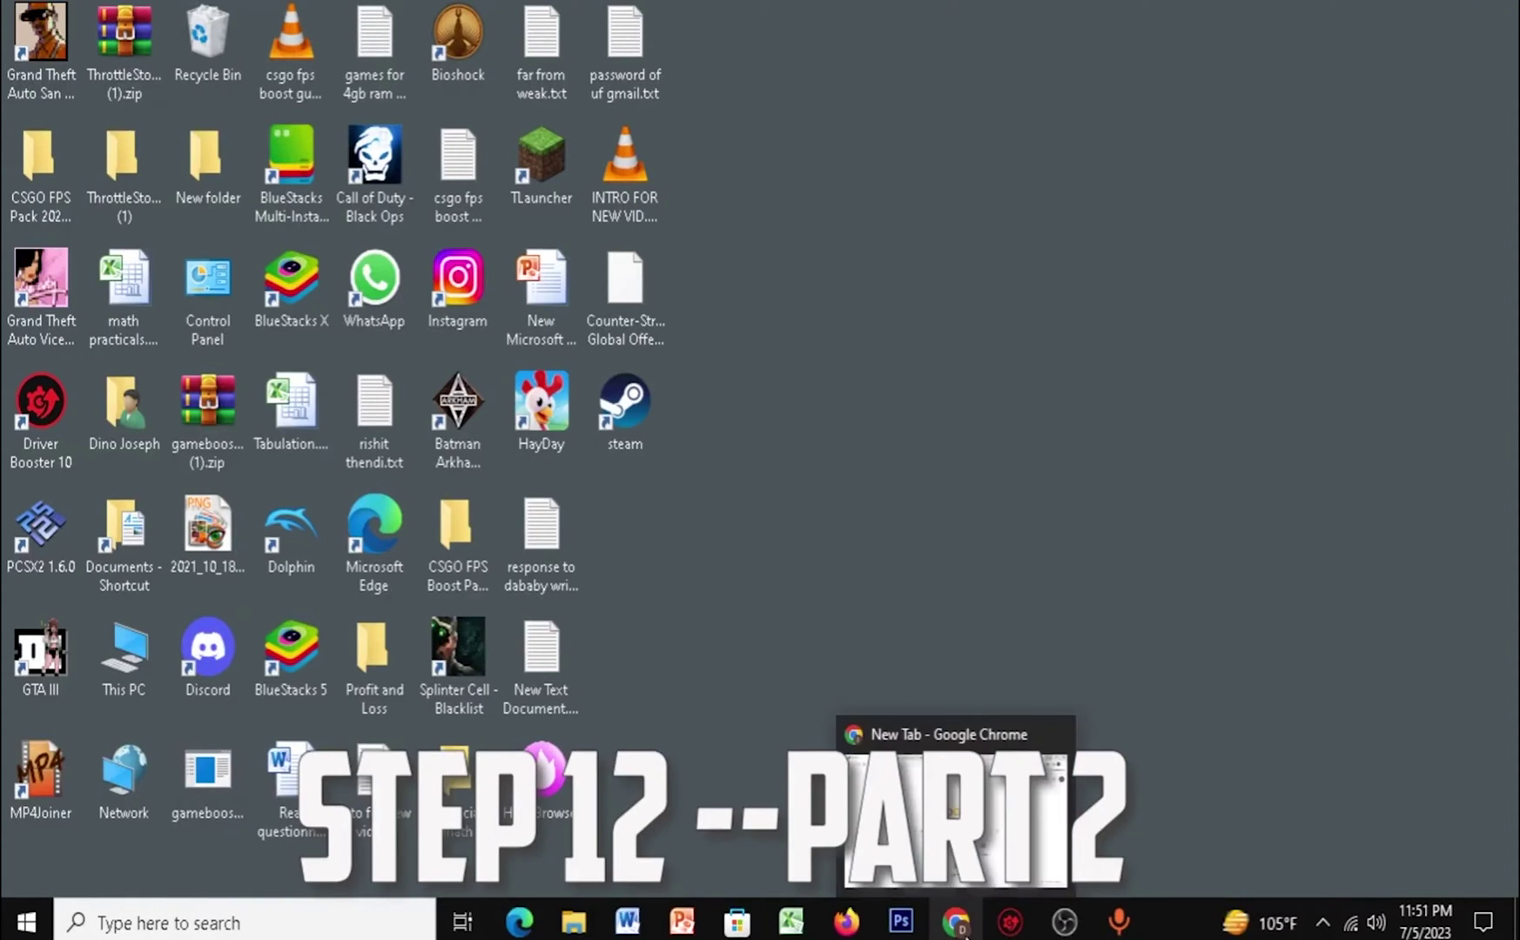
Step: Search Google for park control in Chrome and download the ParkControl installer from the Bitsum page
click(955, 923)
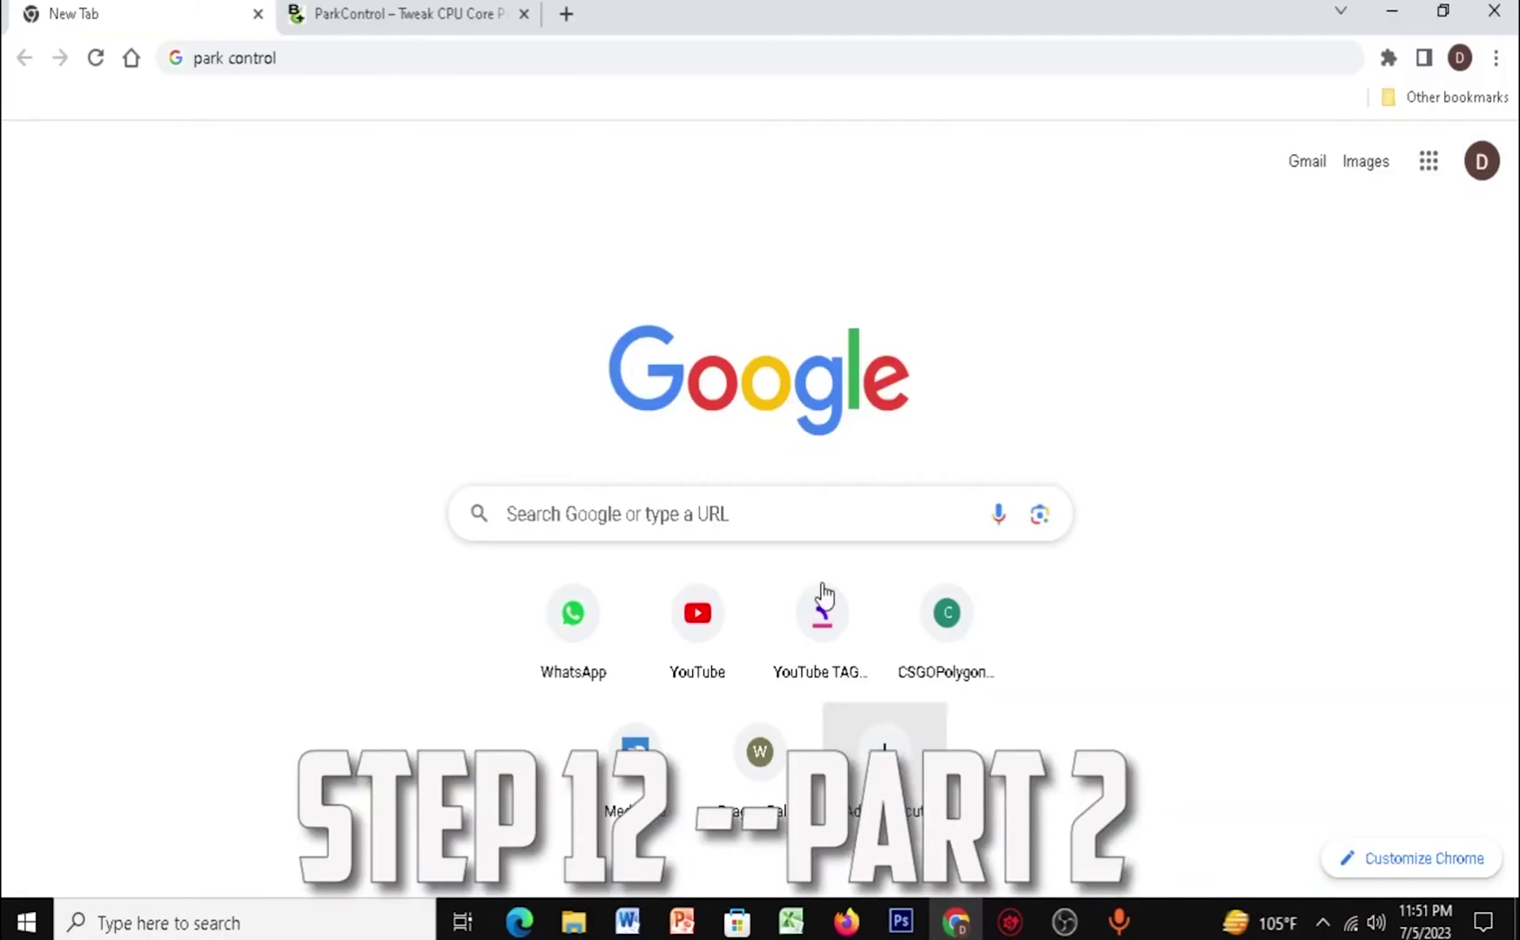
click(200, 62)
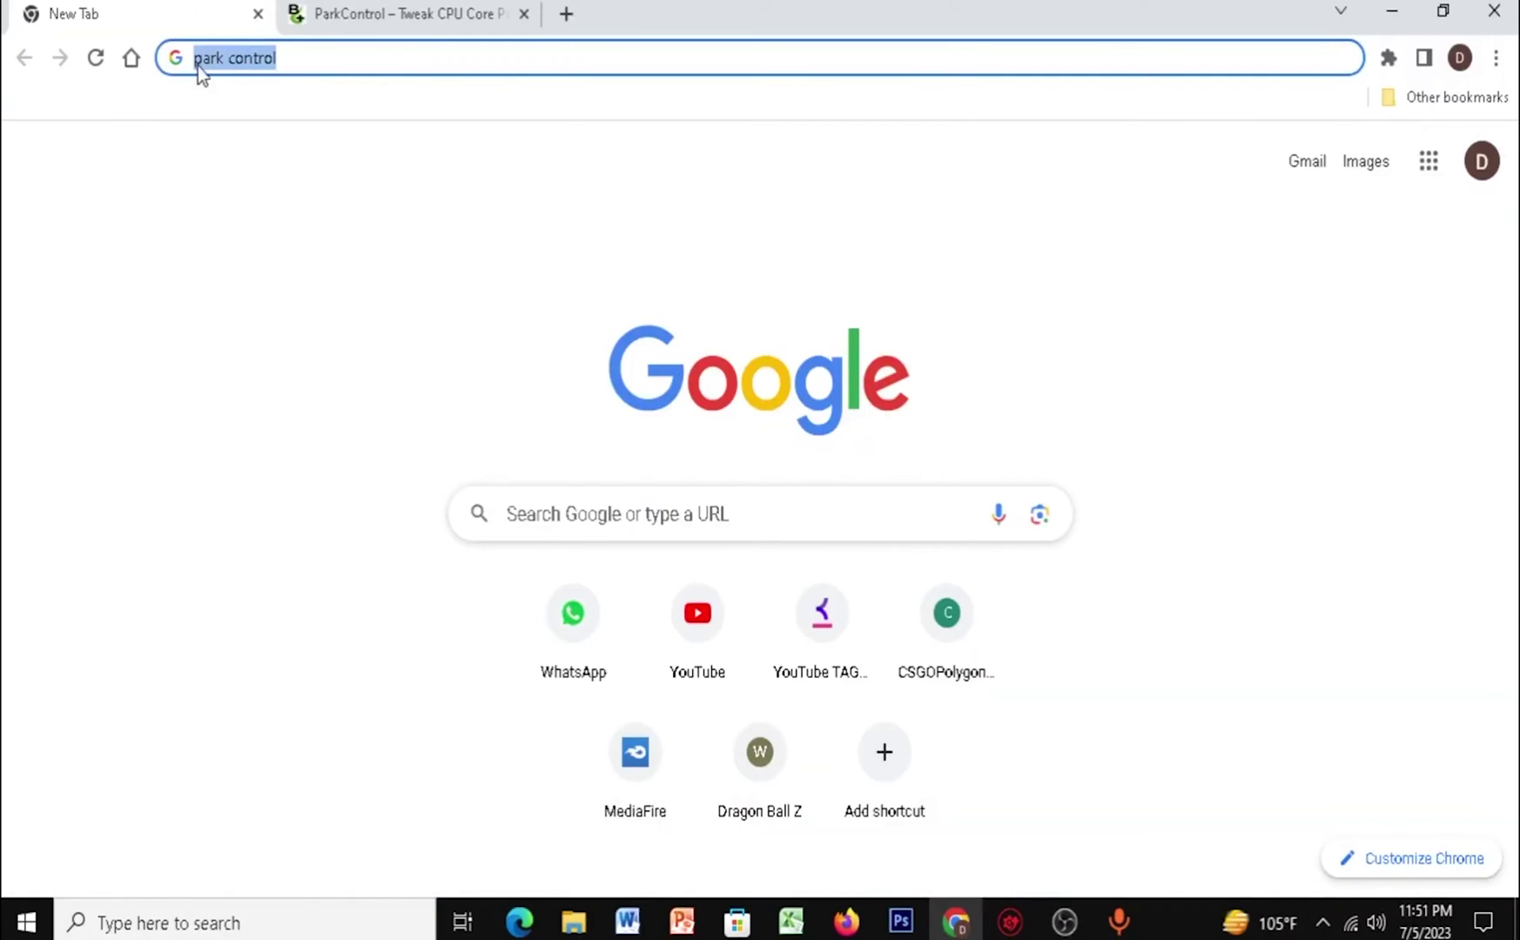
key(Return)
click(292, 436)
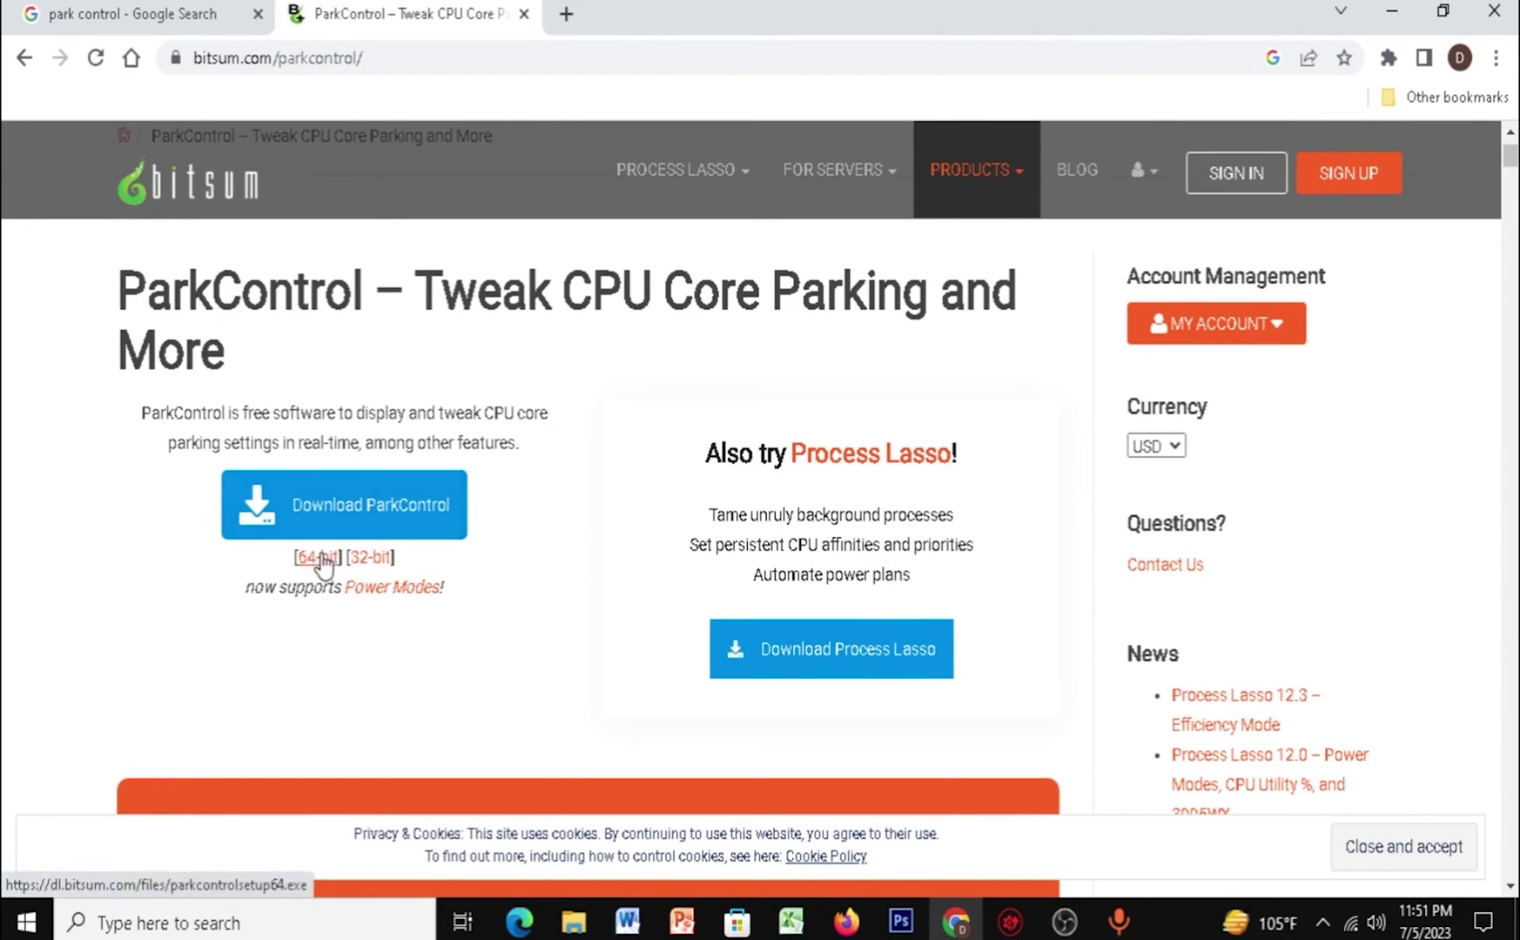
click(376, 570)
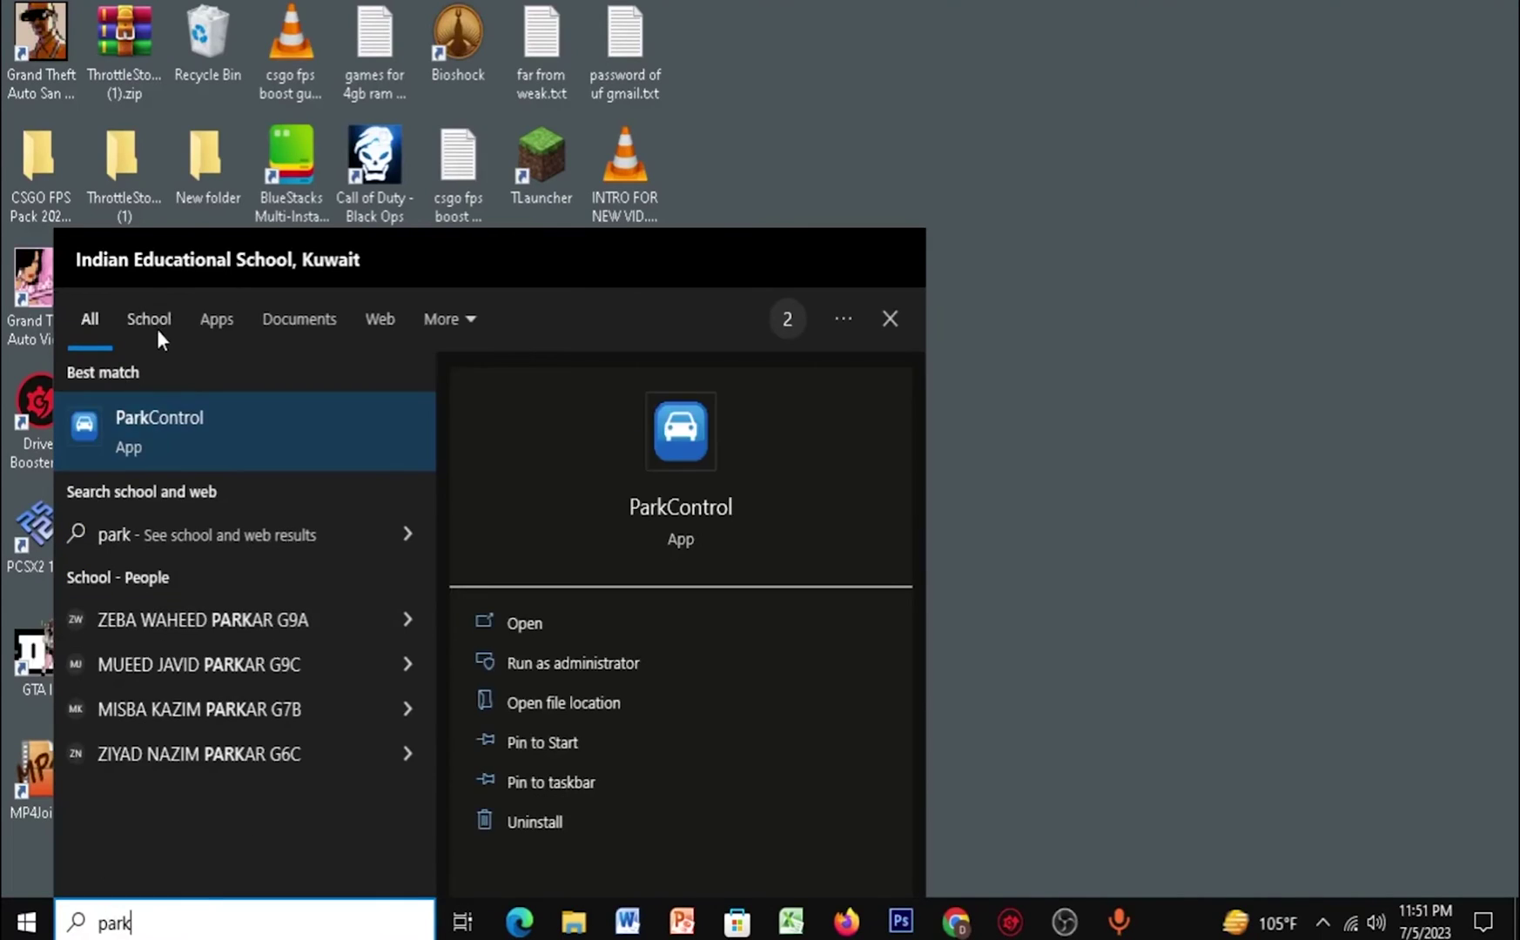
Step: Launch ParkControl, choose the Ultimate Performance power profile and apply its CPU settings
key(Return)
click(727, 203)
click(401, 339)
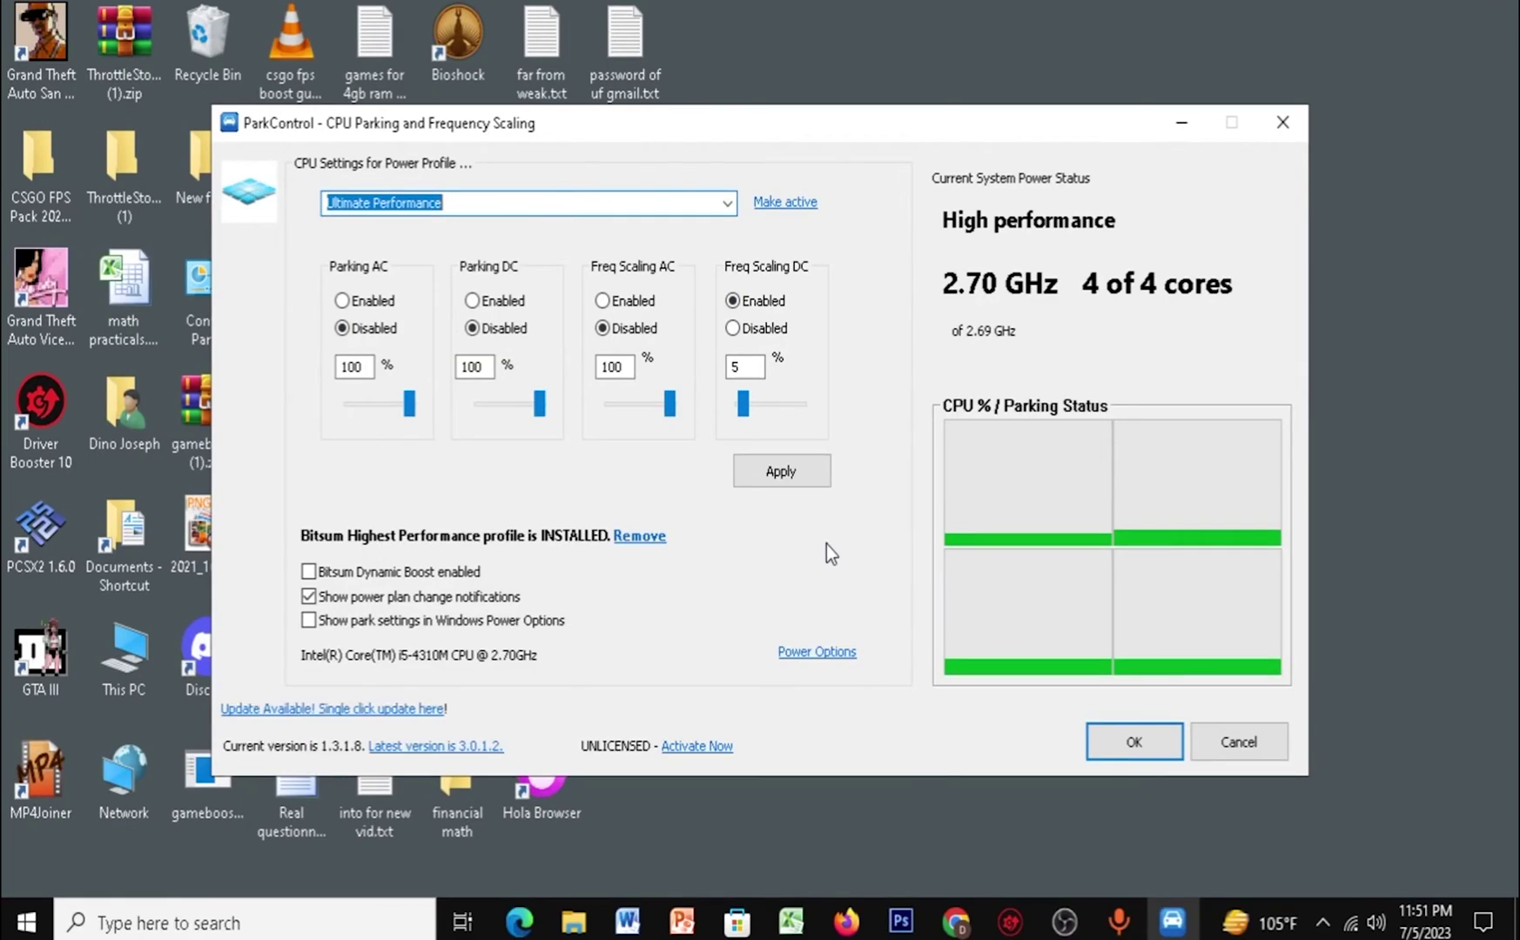
click(784, 482)
click(849, 492)
click(1322, 923)
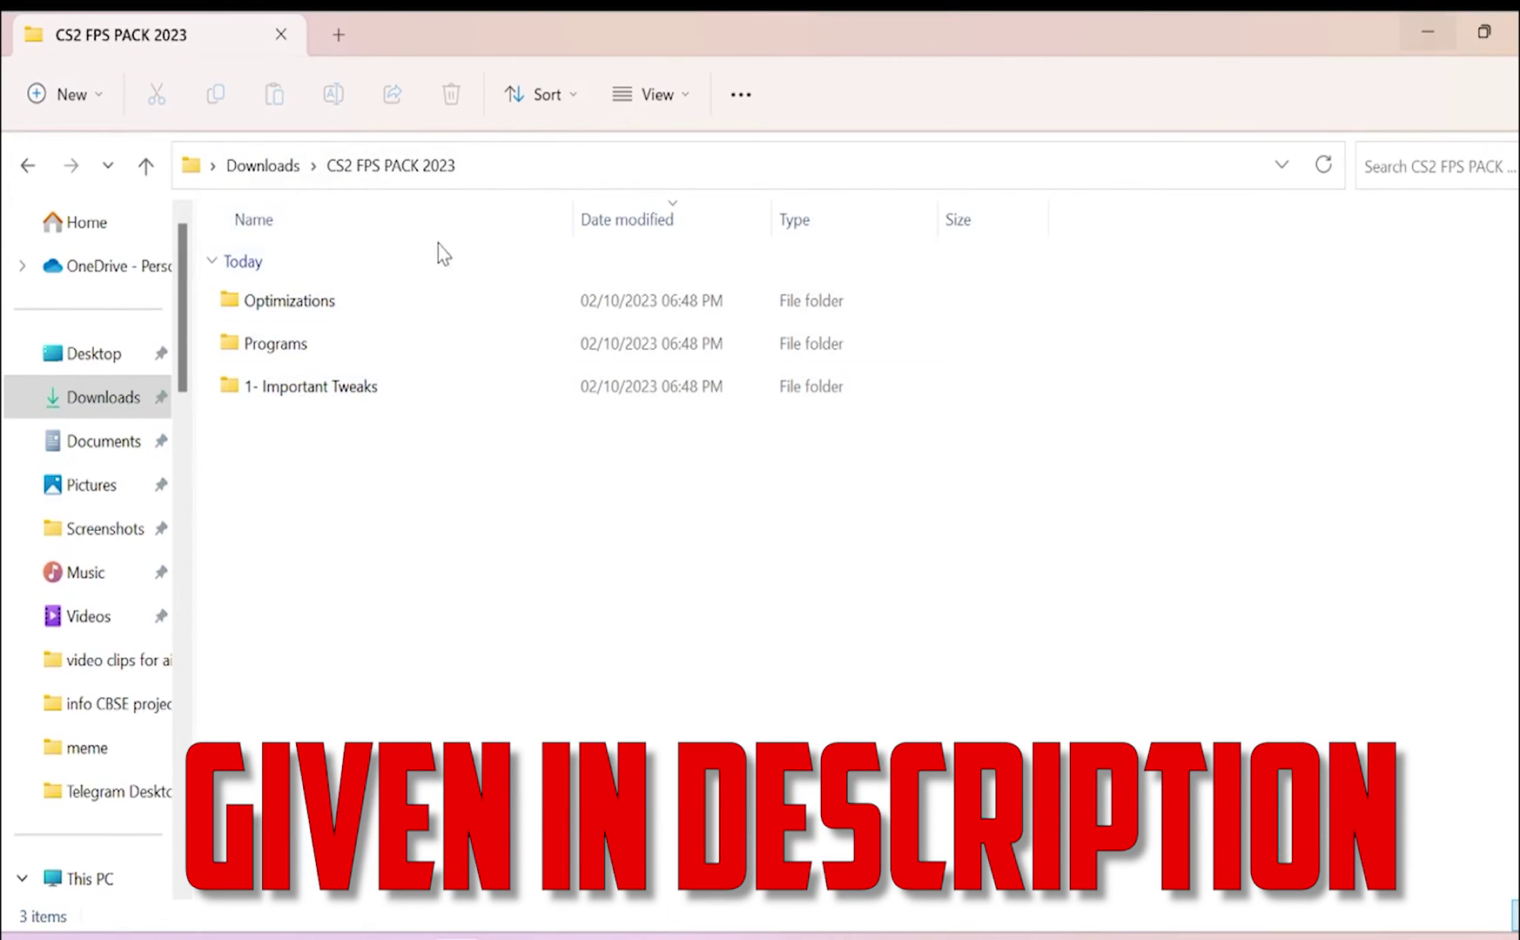
Step: Open the Reg Files folder inside Optimizations and merge the Boost PC Responsiveness file into the registry
double_click(415, 314)
double_click(413, 315)
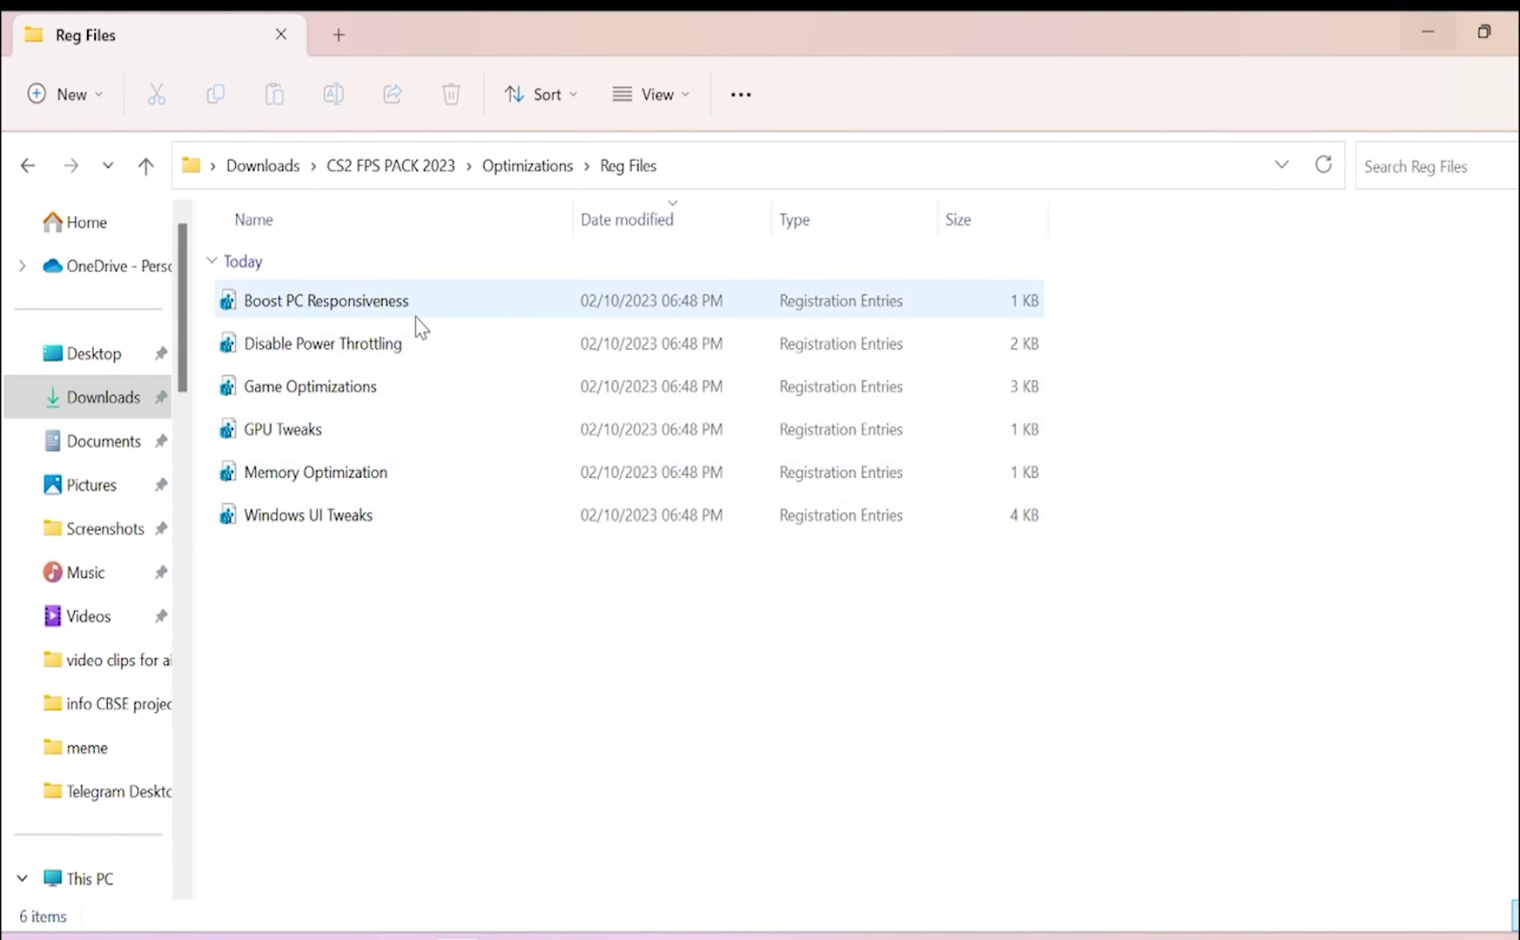
double_click(416, 305)
click(836, 519)
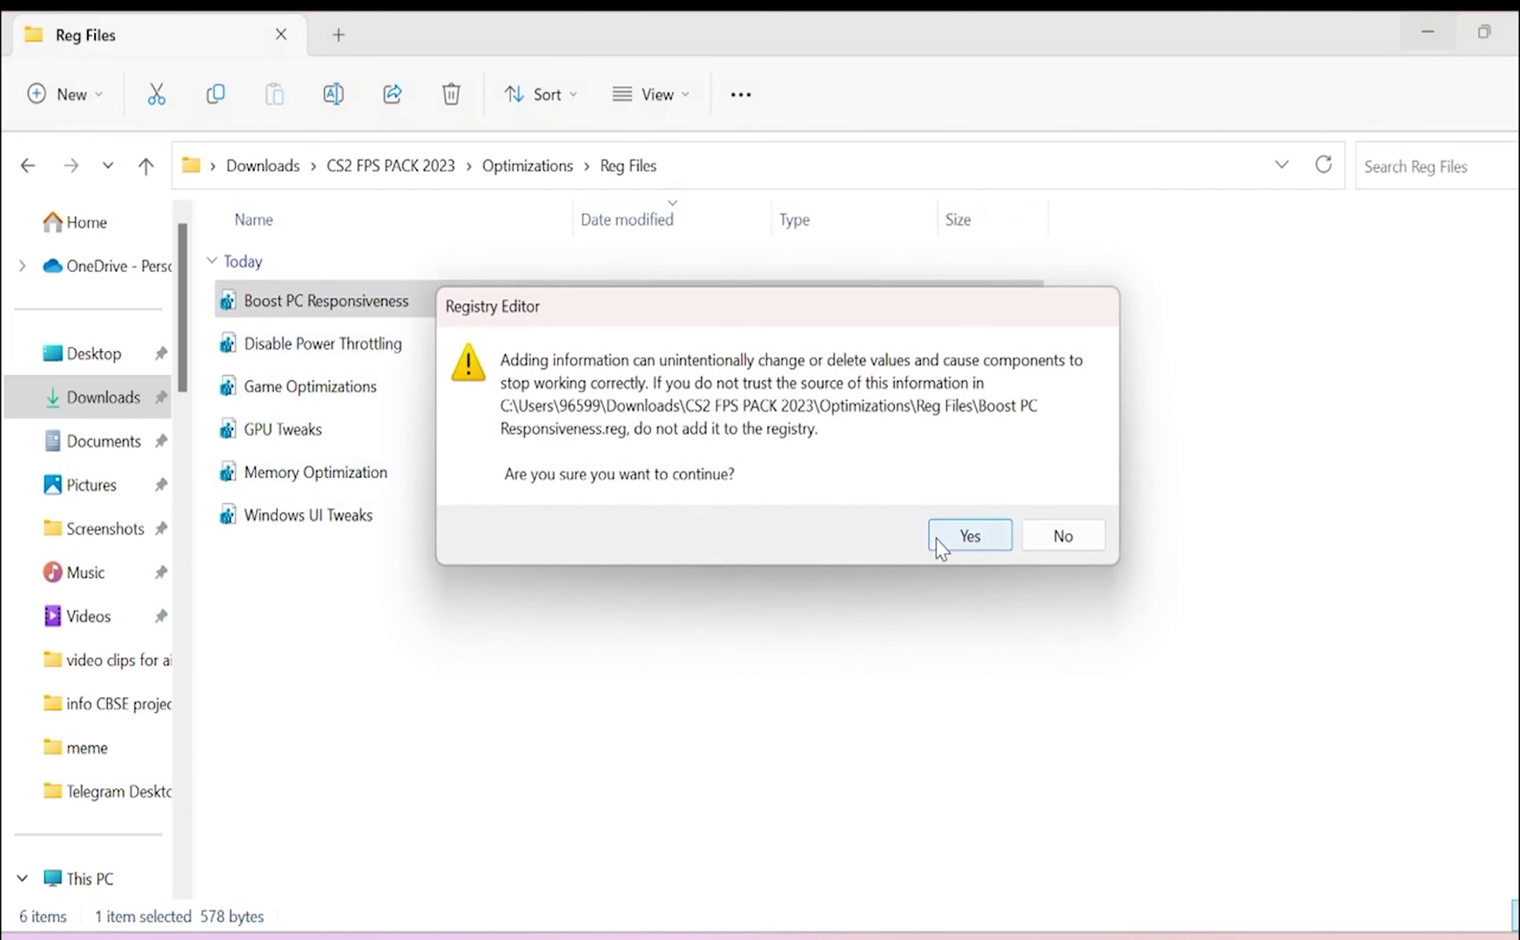
click(939, 533)
click(1046, 510)
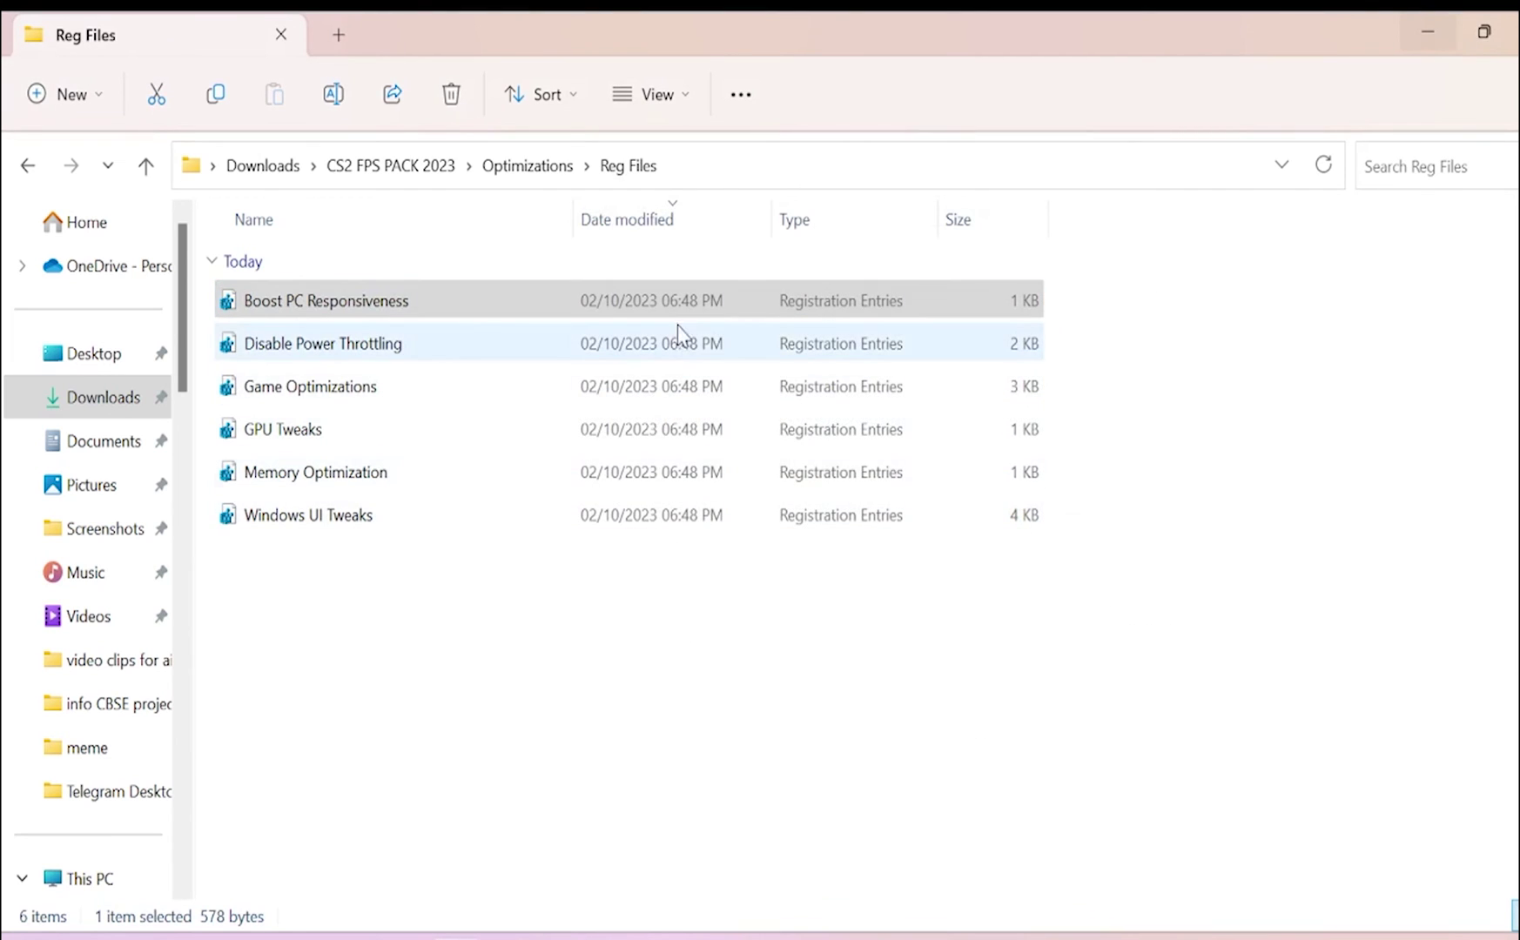
Step: Return to the CS2 FPS PACK 2023 folder and launch MSI Mode Utility v2 from Programs > ModeToolV2
click(28, 171)
click(29, 172)
double_click(298, 348)
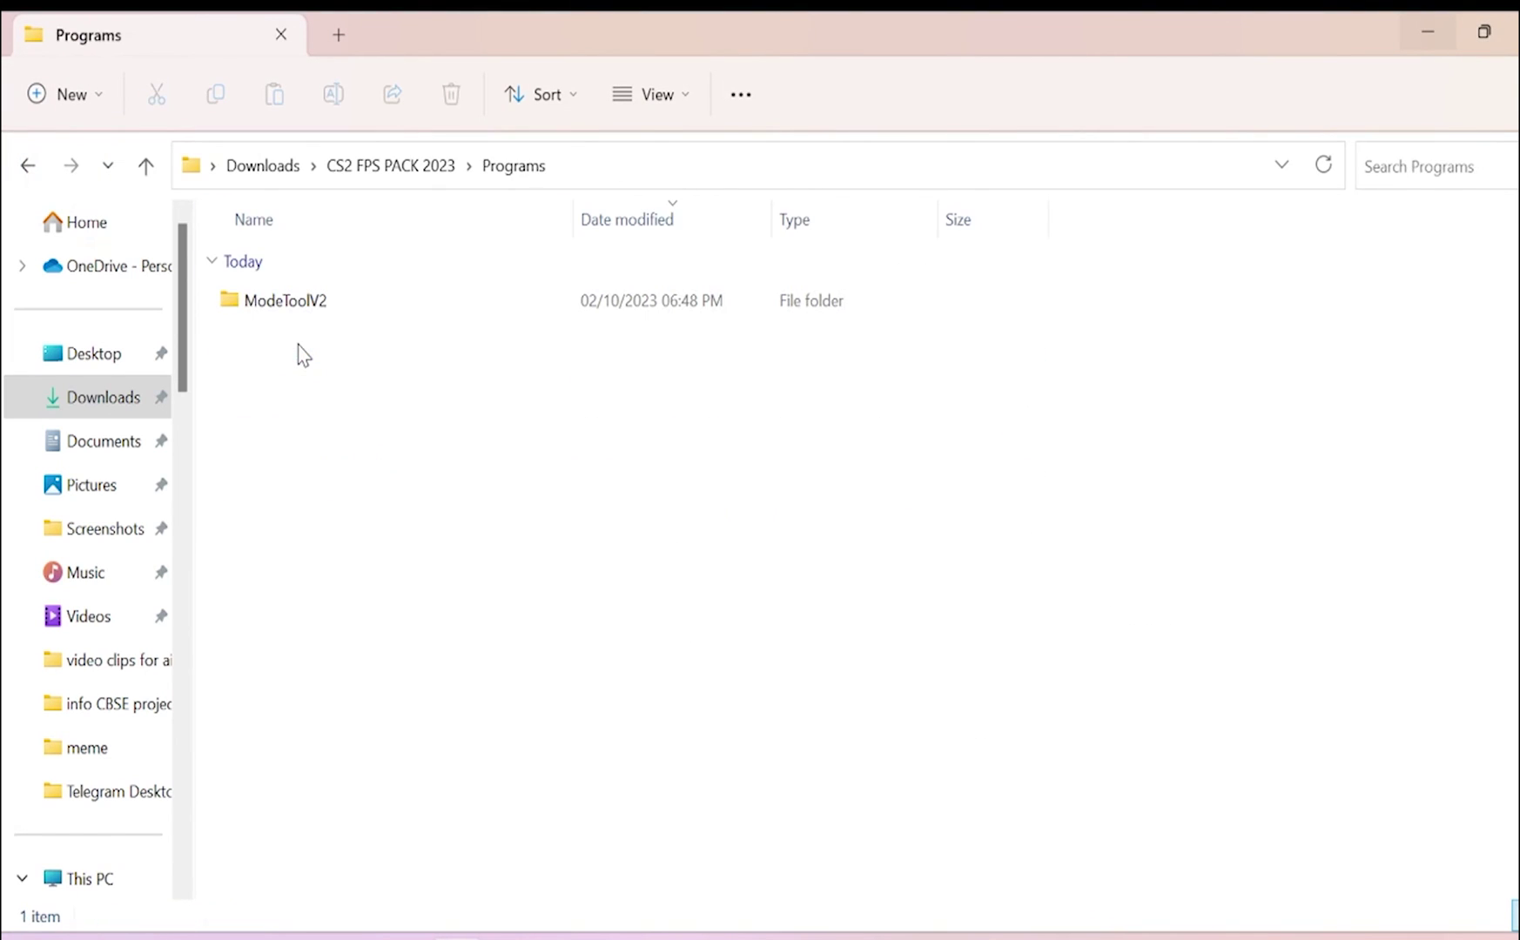
double_click(312, 320)
click(400, 304)
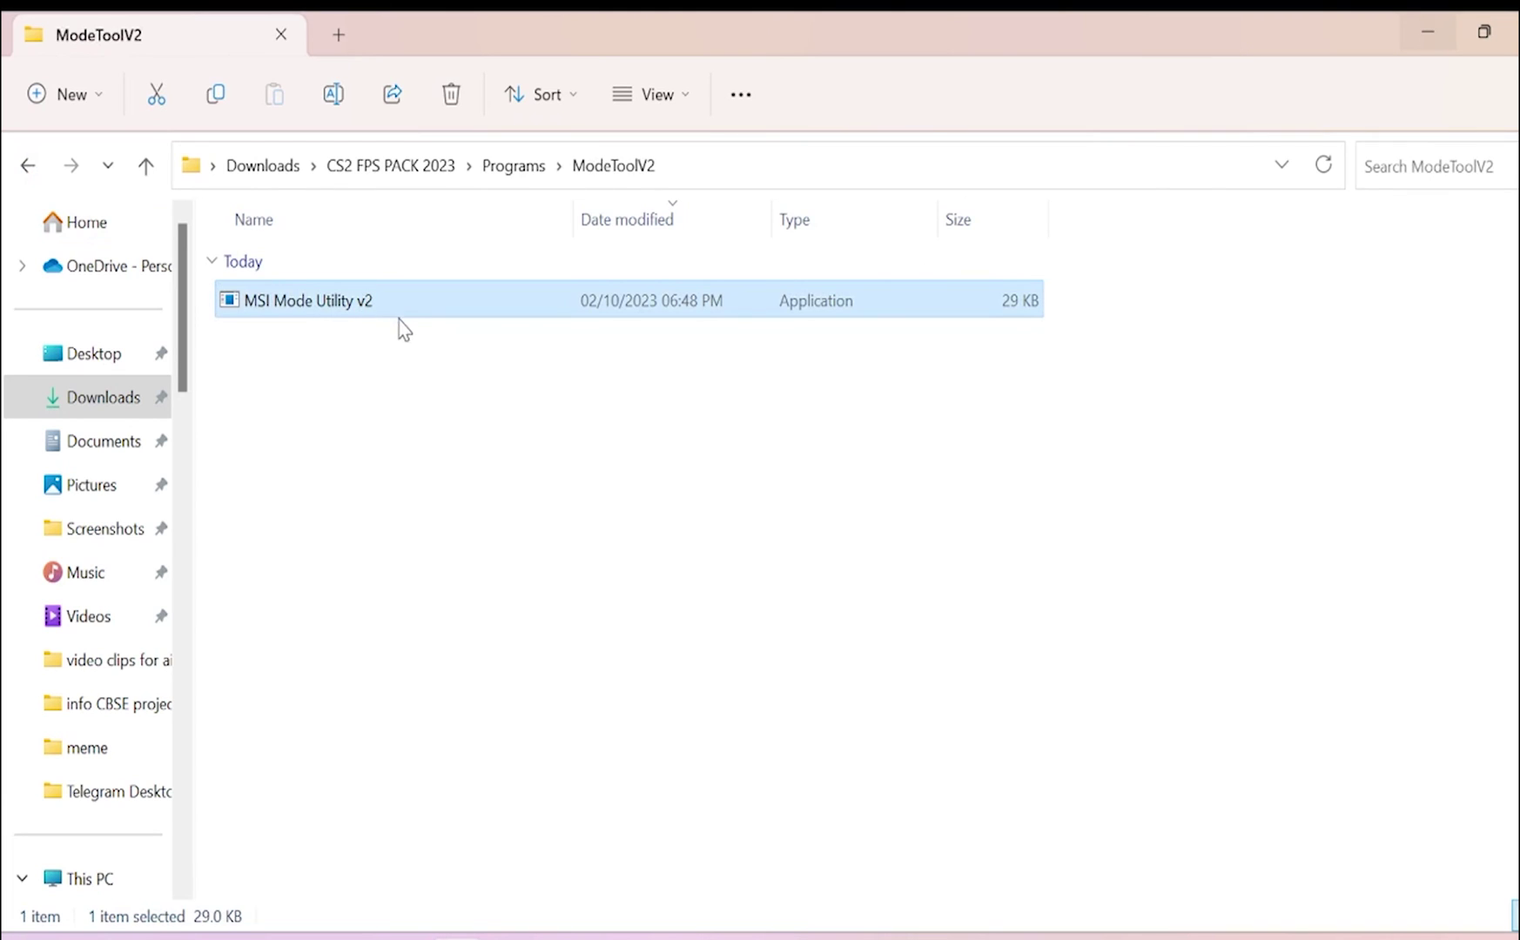
right_click(399, 309)
click(514, 444)
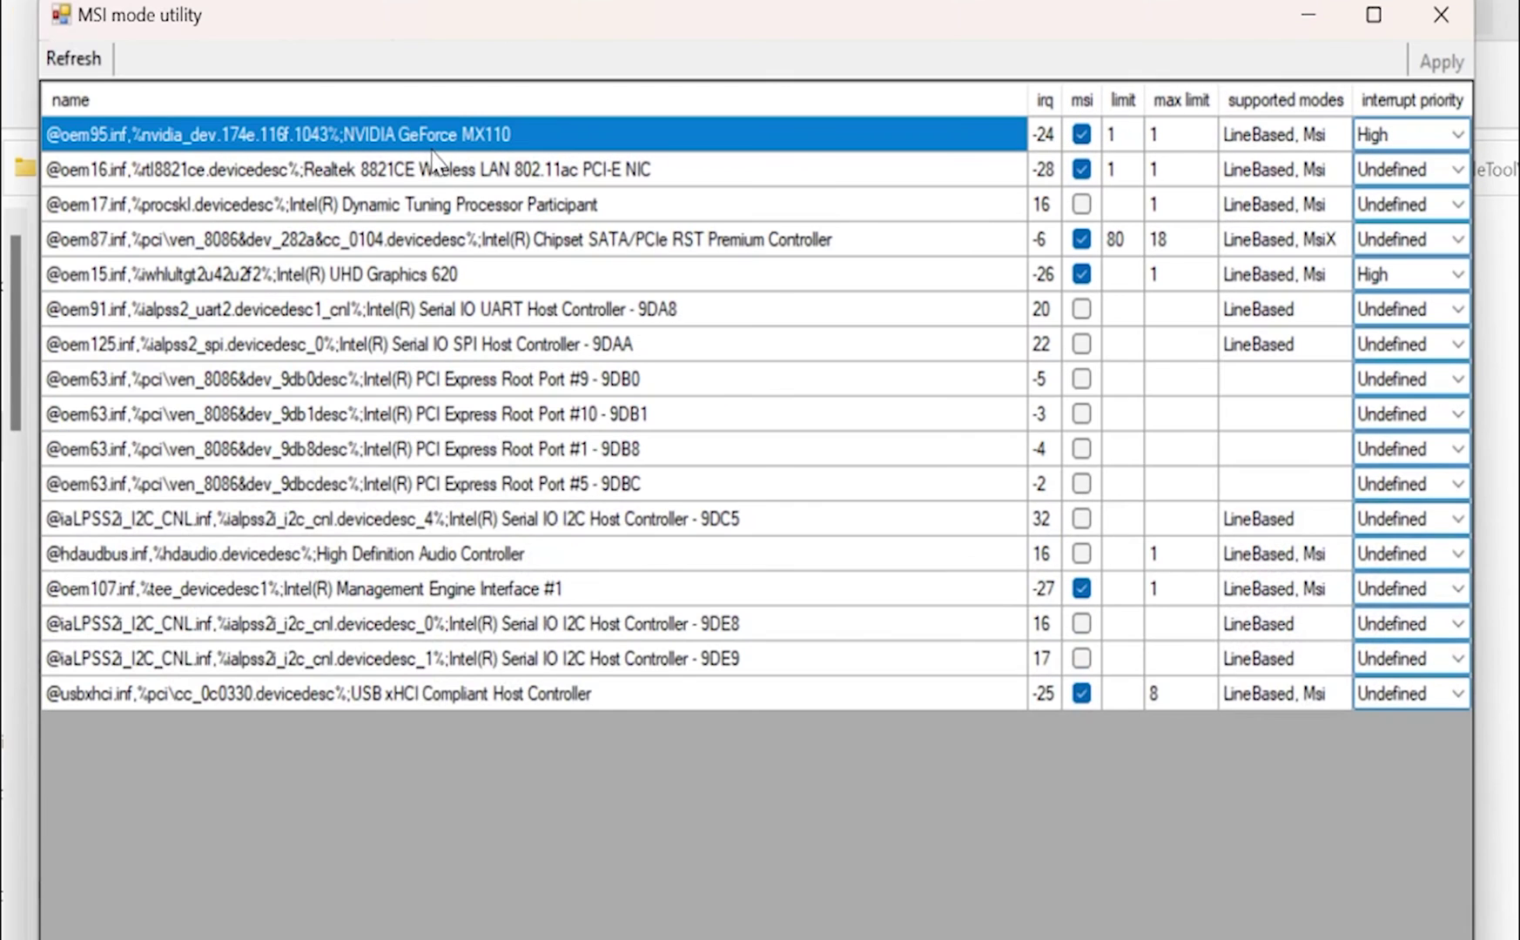
Step: Set the interrupt priority to High for the NVIDIA GeForce MX110 and Intel UHD Graphics 620, and apply the settings
click(1406, 136)
click(1405, 136)
click(1378, 228)
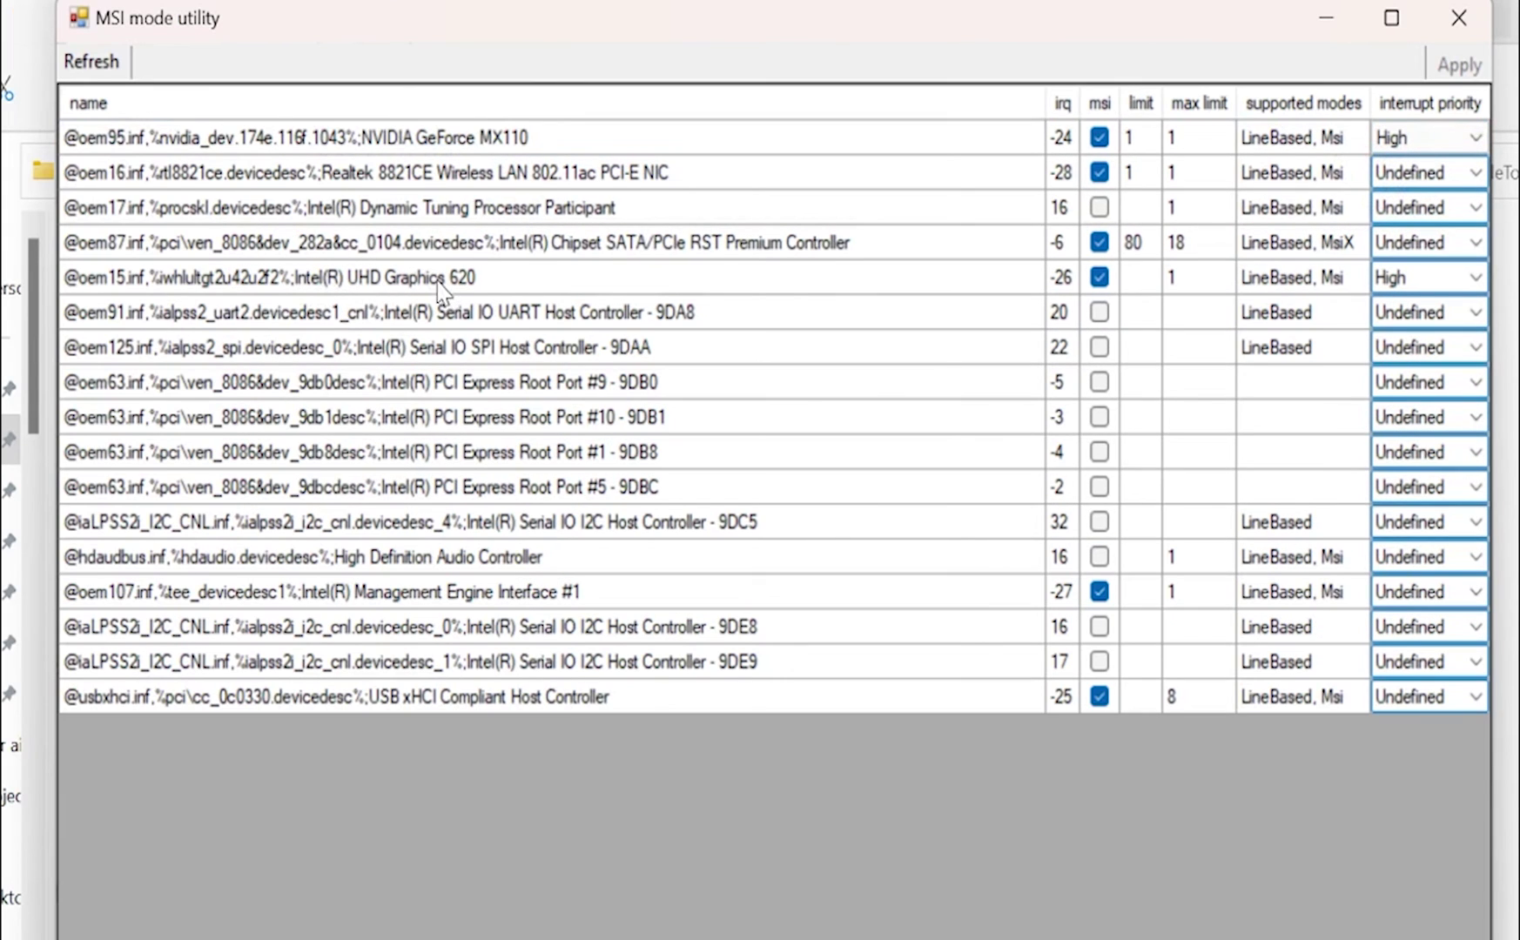
click(1411, 277)
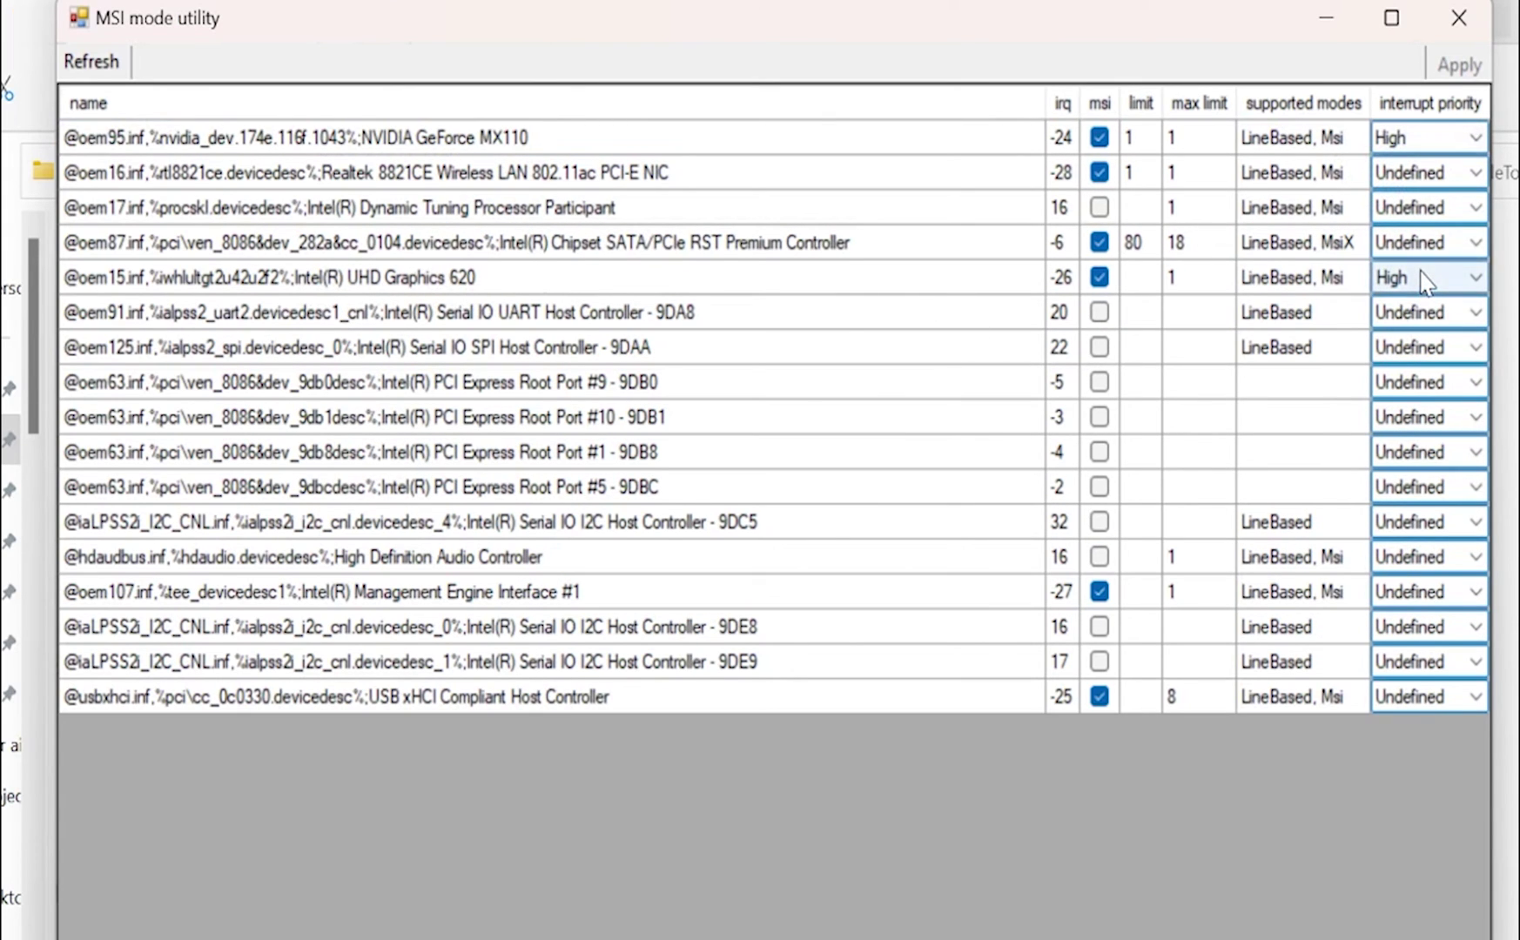
click(1411, 277)
click(1412, 372)
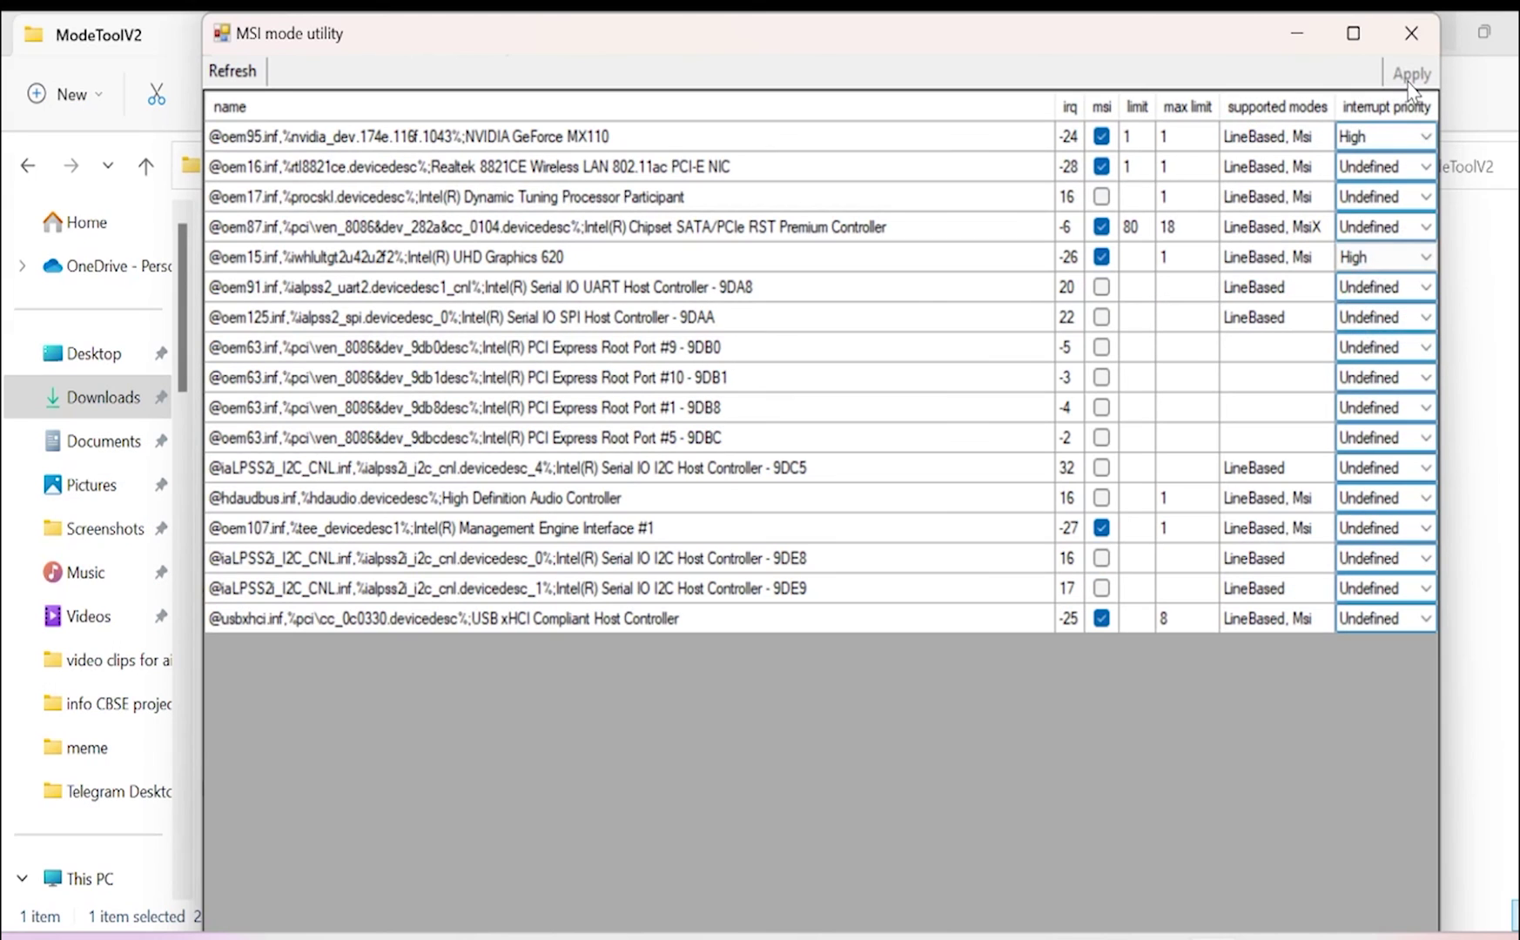
click(1422, 76)
Step: Go back to the CS2 FPS PACK 2023 folder and open 2 - Ram Optimization inside 1- Important Tweaks
click(27, 165)
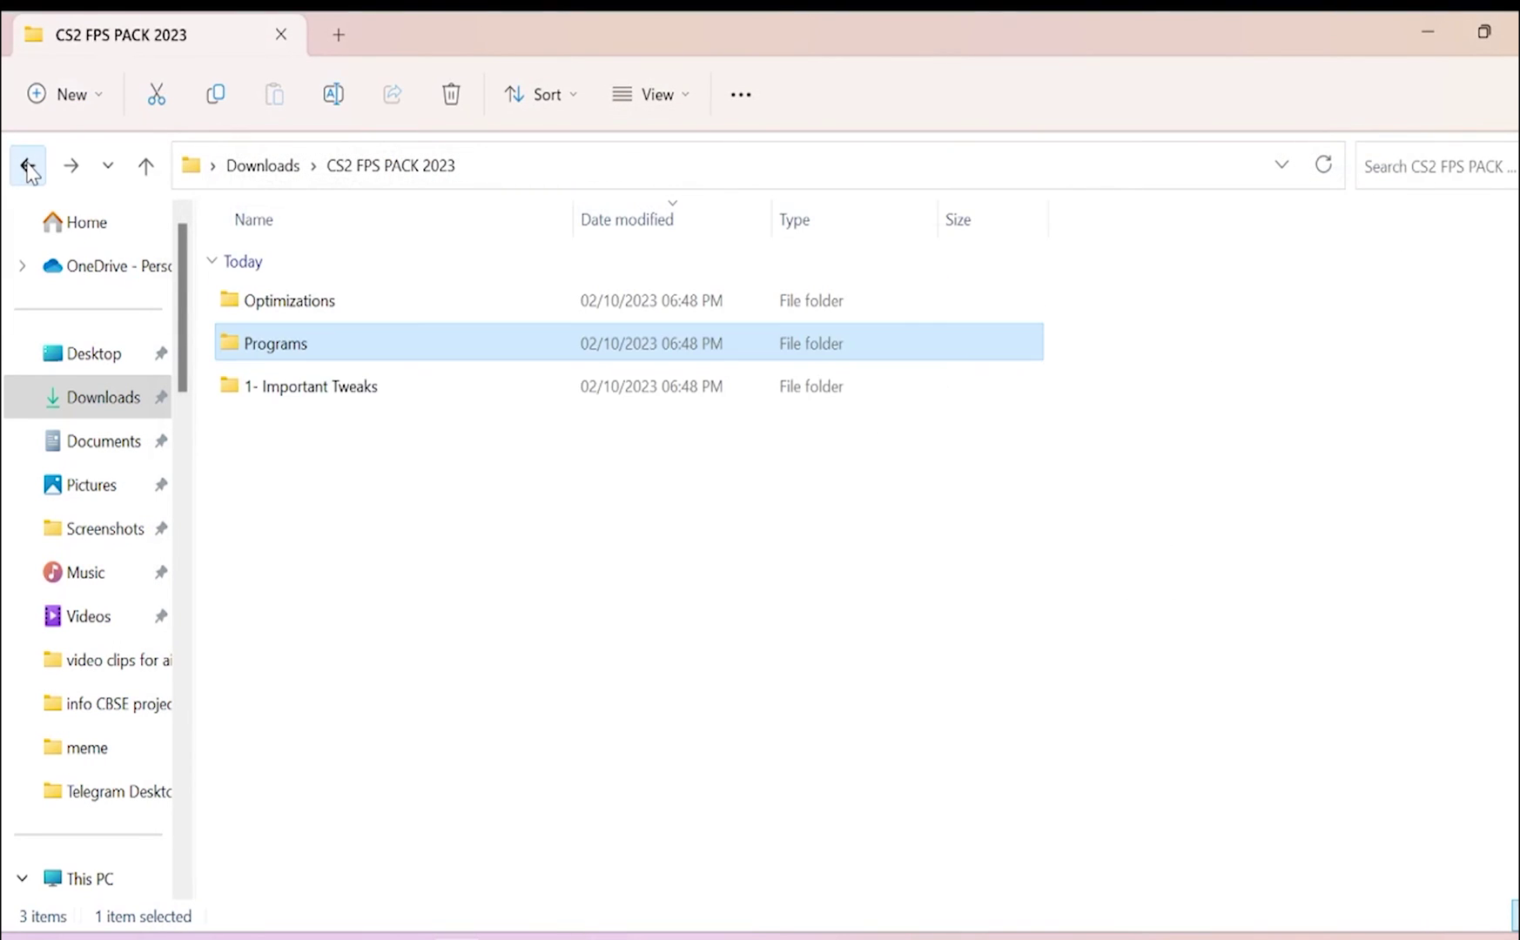
double_click(359, 388)
click(380, 352)
double_click(380, 352)
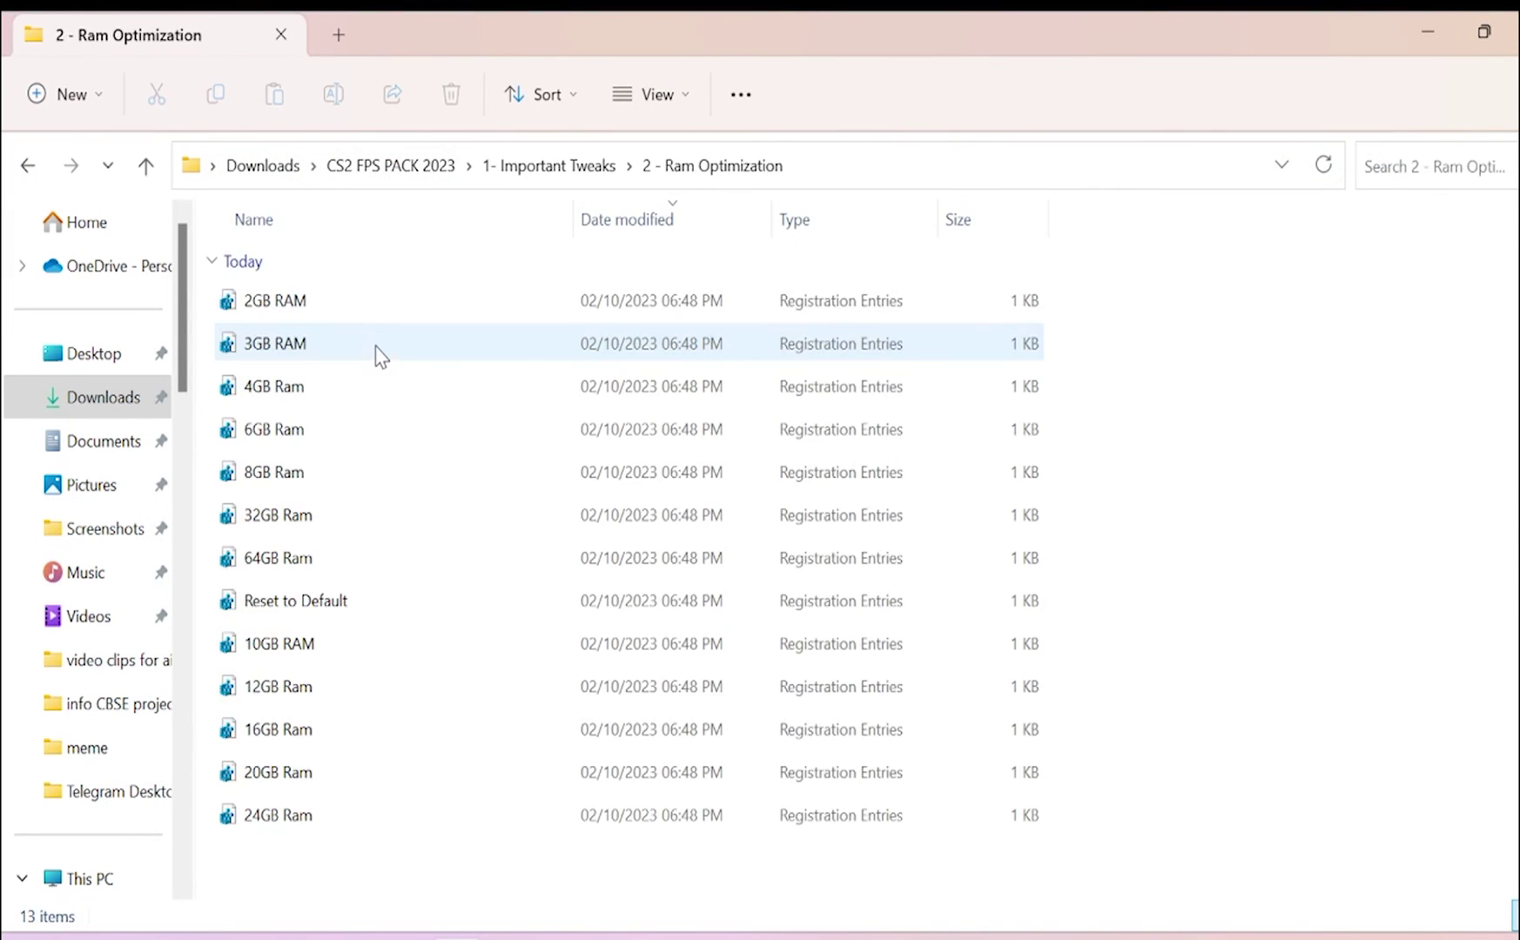